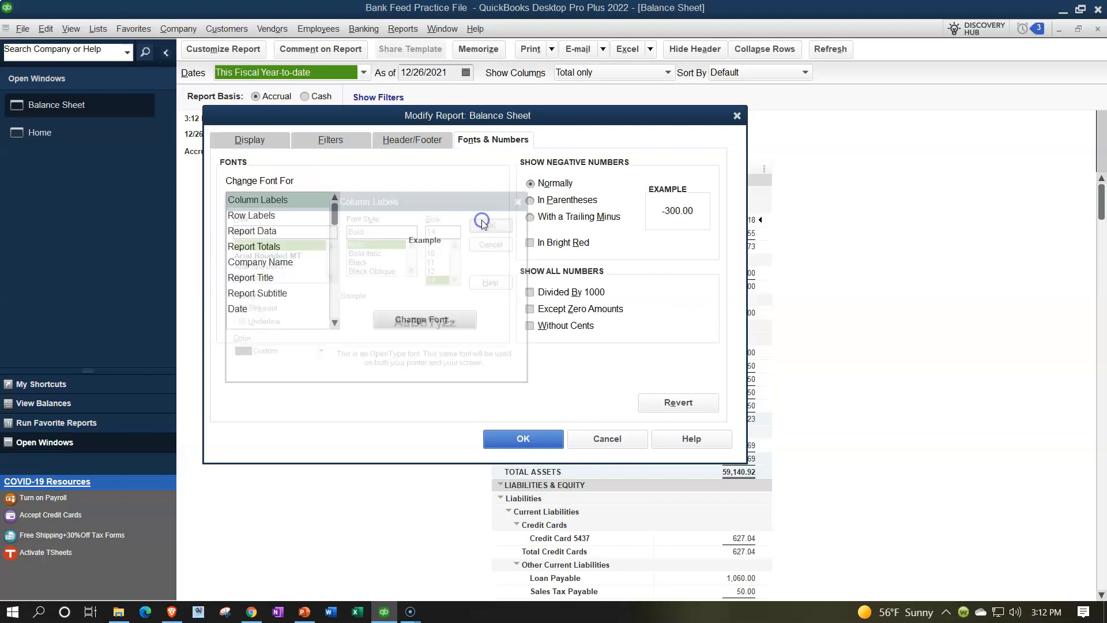
Apply the bold size 14 font to the Balance Sheet report and close its report modification settings
{"action": "left_click", "coordinate": [494, 190]}
{"action": "left_click", "coordinate": [503, 450]}
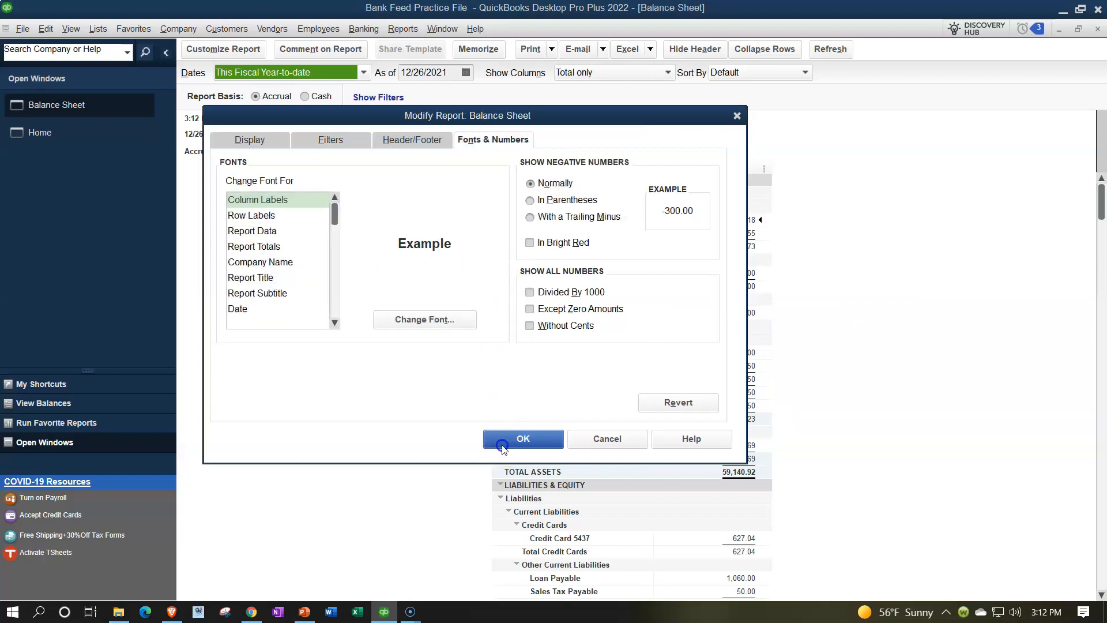
Open the Profit & Loss Standard report and set its date range to 01/01/2021 through 12/31/2021
{"action": "left_click", "coordinate": [403, 29]}
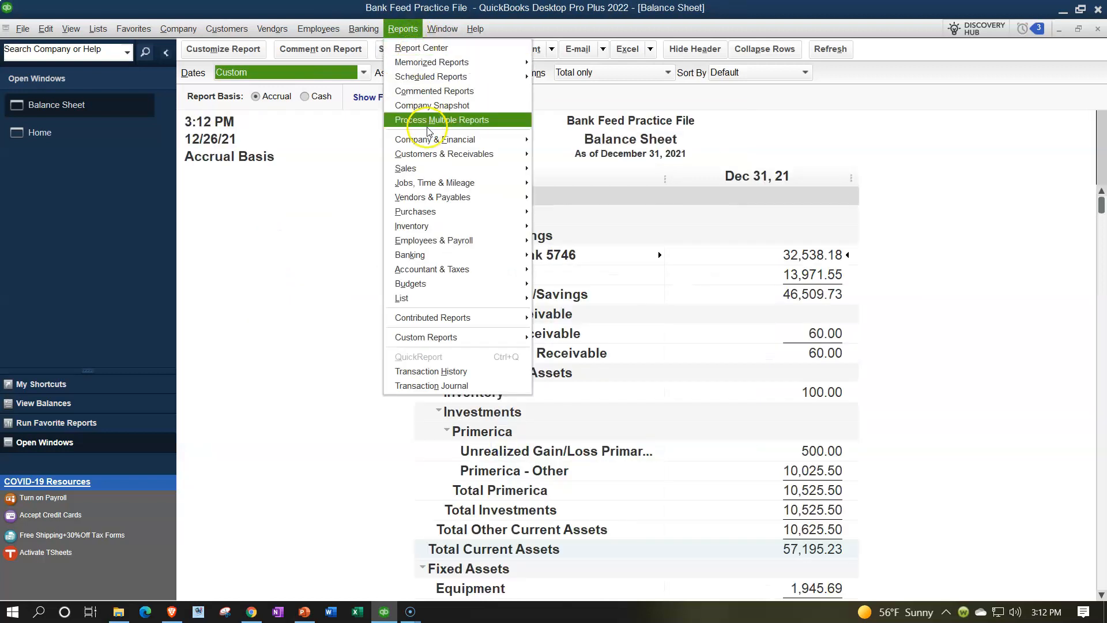
{"action": "mouse_move", "coordinate": [476, 142]}
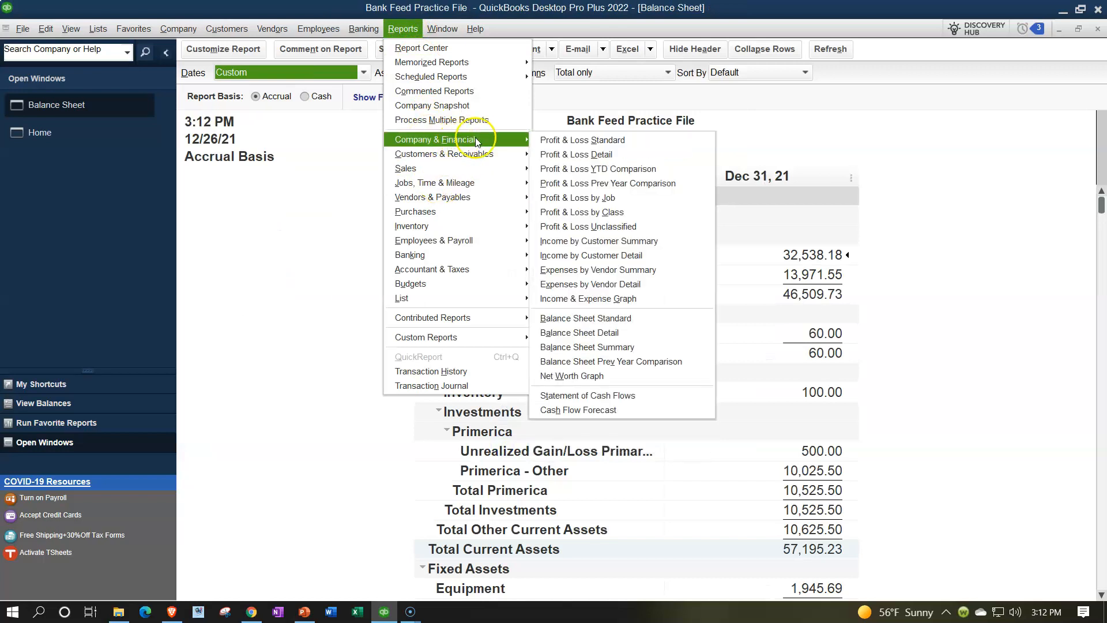
{"action": "left_click", "coordinate": [551, 140]}
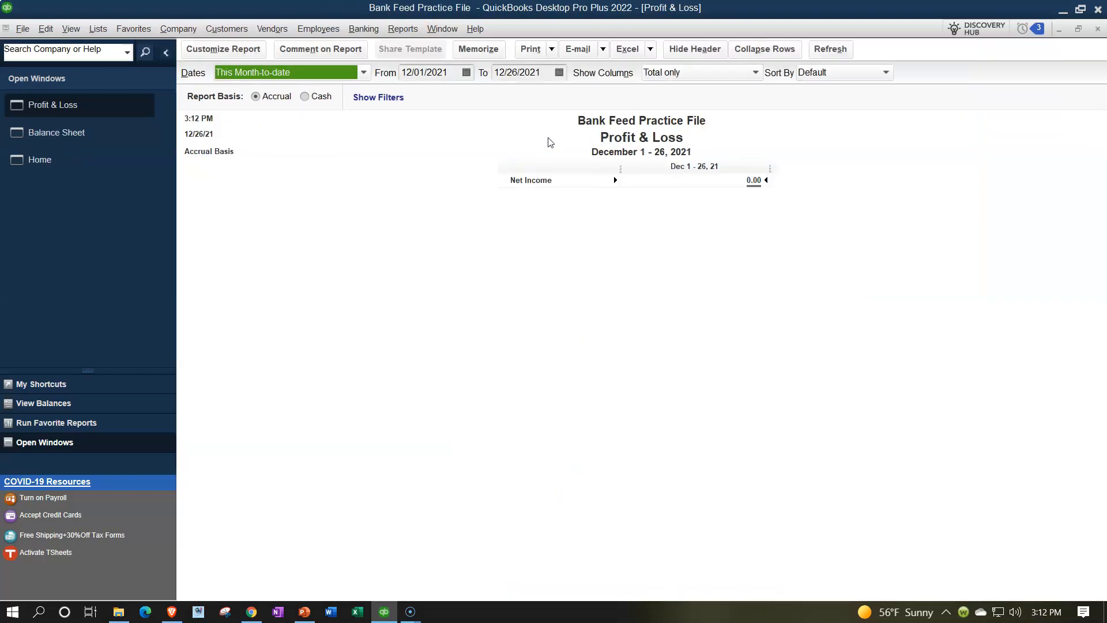
{"action": "key", "text": "Tab"}
{"action": "type", "text": "01/01/21"}
{"action": "key", "text": "Tab"}
{"action": "type", "text": "12/31/2021"}
{"action": "key", "text": "Tab"}
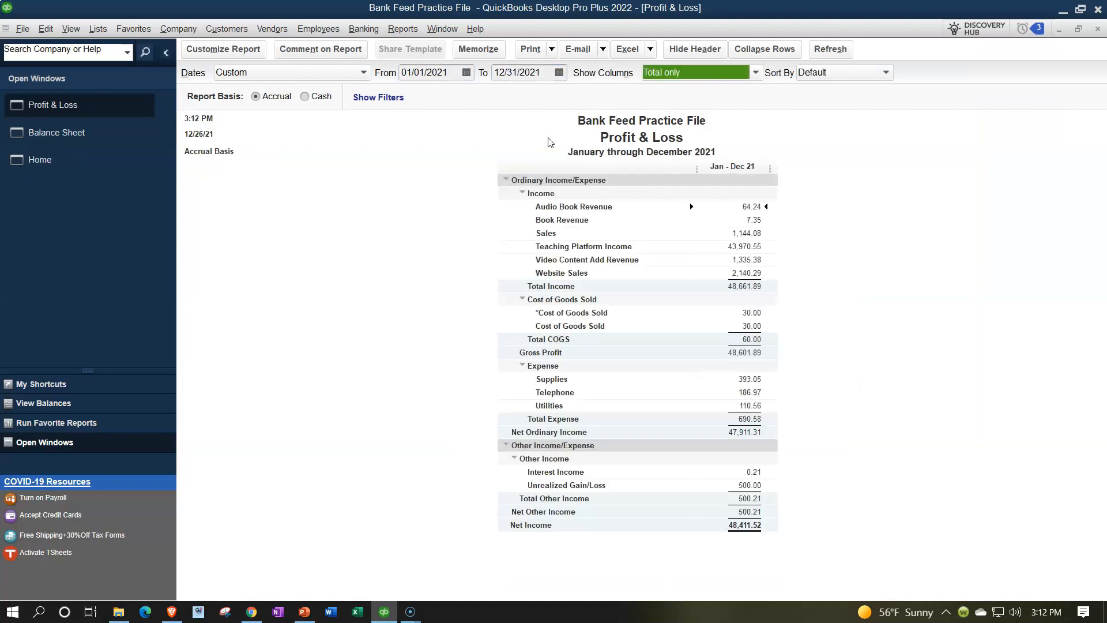
Change the Profit & Loss report's column label font to size 14 and apply it to all related fonts
{"action": "left_click", "coordinate": [228, 52]}
{"action": "left_click", "coordinate": [490, 137]}
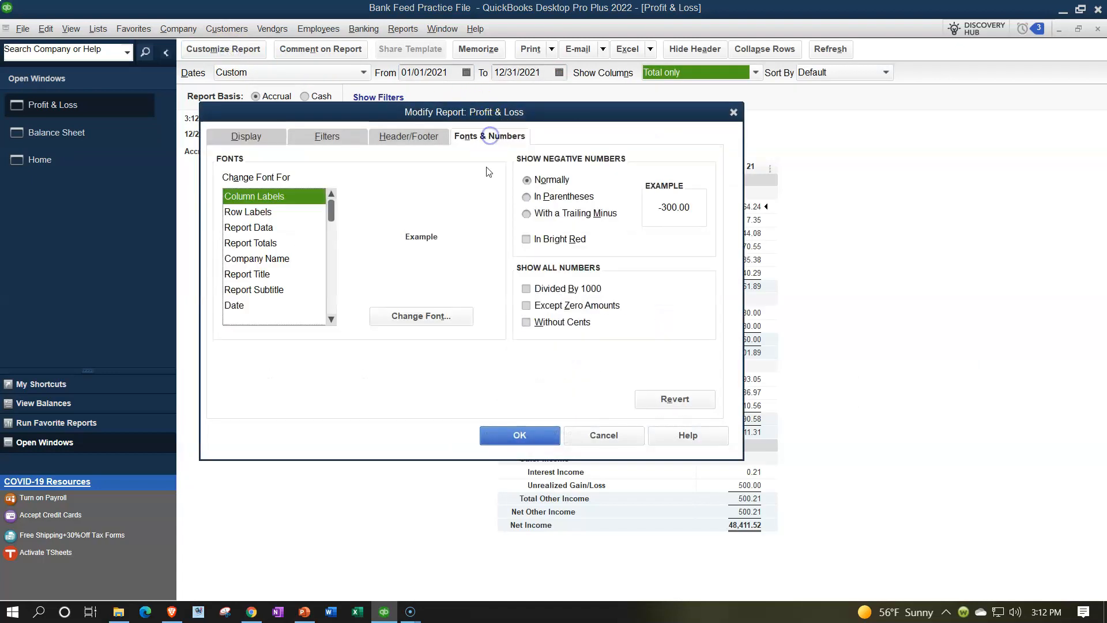
{"action": "left_click", "coordinate": [453, 312]}
{"action": "left_click", "coordinate": [454, 275]}
{"action": "left_click", "coordinate": [430, 276]}
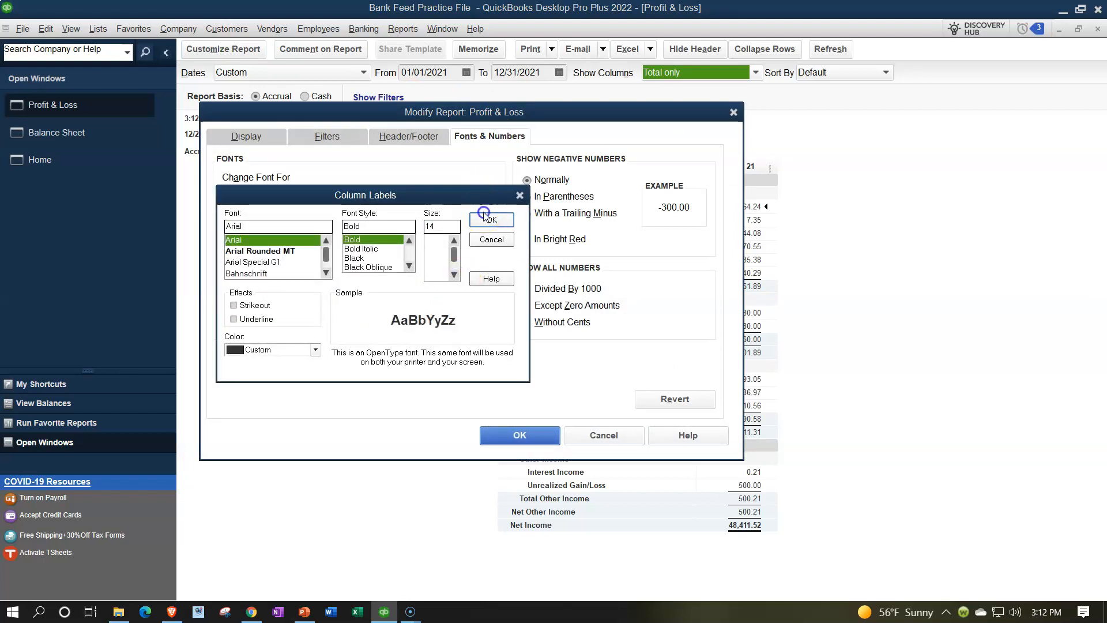
{"action": "left_click", "coordinate": [486, 218]}
{"action": "left_click", "coordinate": [496, 187]}
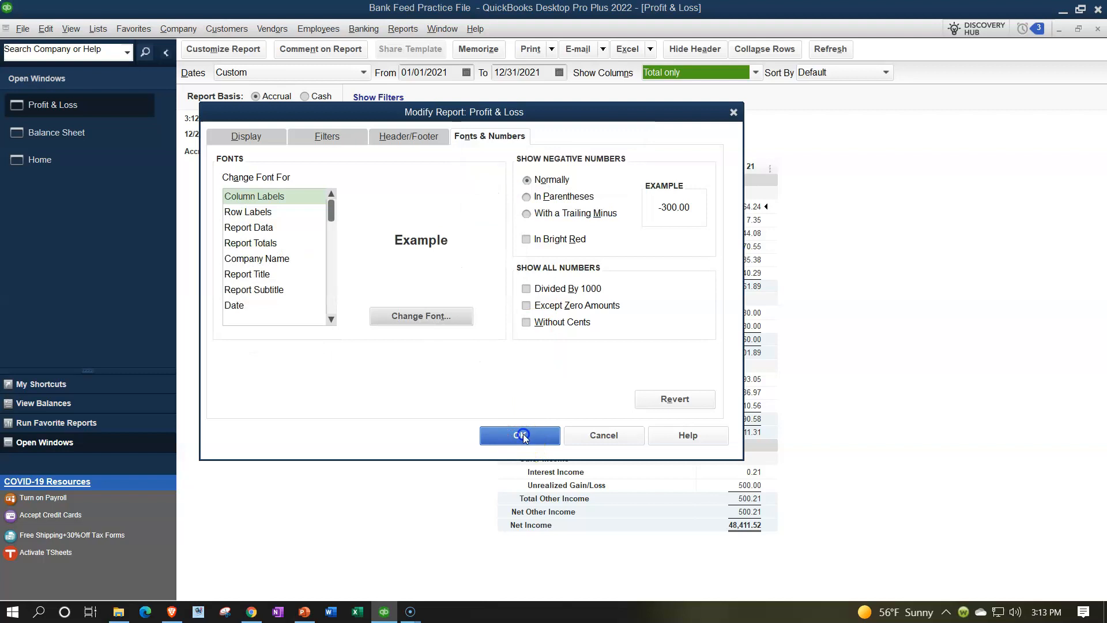
{"action": "left_click", "coordinate": [520, 435]}
Open the Trial Balance report and set its date range to 01/01/2021 through 12/31/2021
{"action": "left_click", "coordinate": [403, 29]}
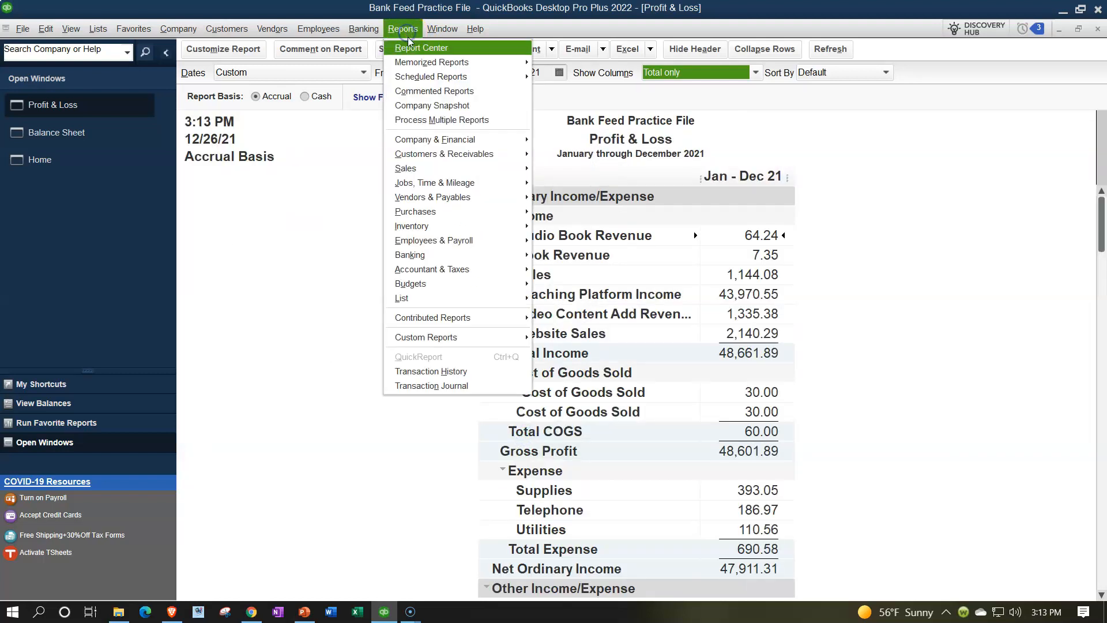
{"action": "mouse_move", "coordinate": [455, 270]}
{"action": "left_click", "coordinate": [542, 269]}
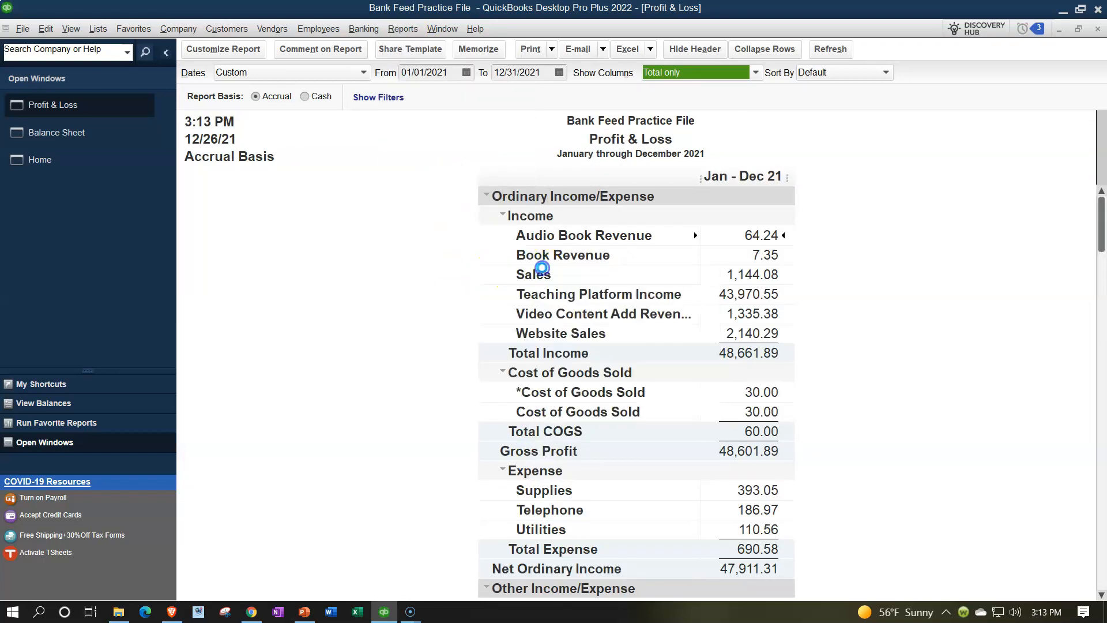
{"action": "type", "text": "01/01/2021"}
{"action": "key", "text": "Tab"}
{"action": "type", "text": "123121"}
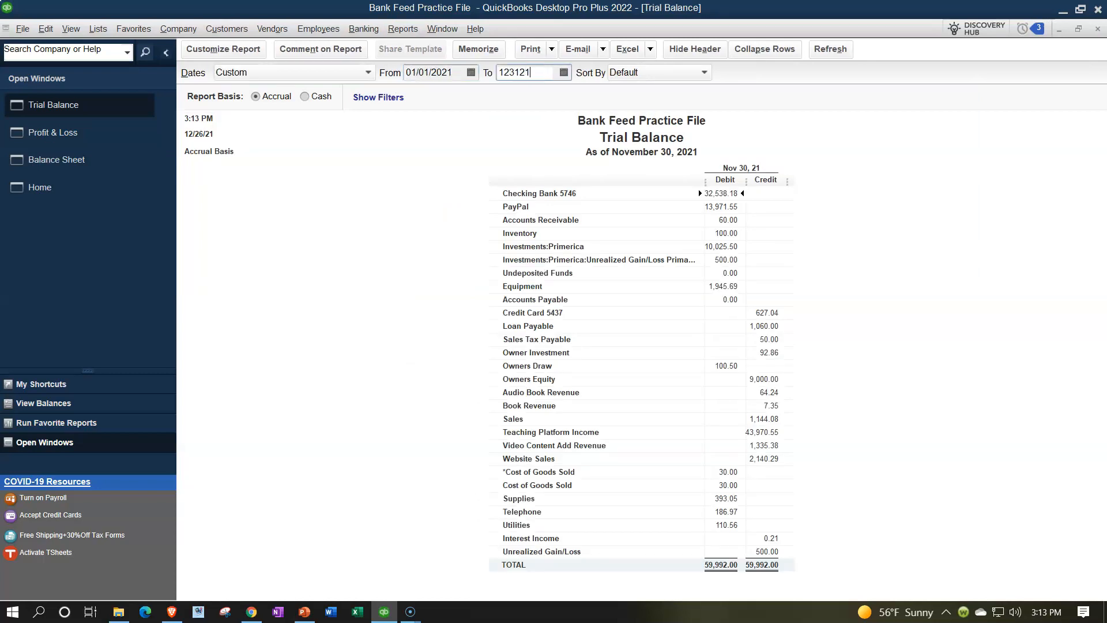
{"action": "key", "text": "Tab"}
Change the Trial Balance report's column label font to size 14 and apply it to all related fonts
{"action": "left_click", "coordinate": [245, 50]}
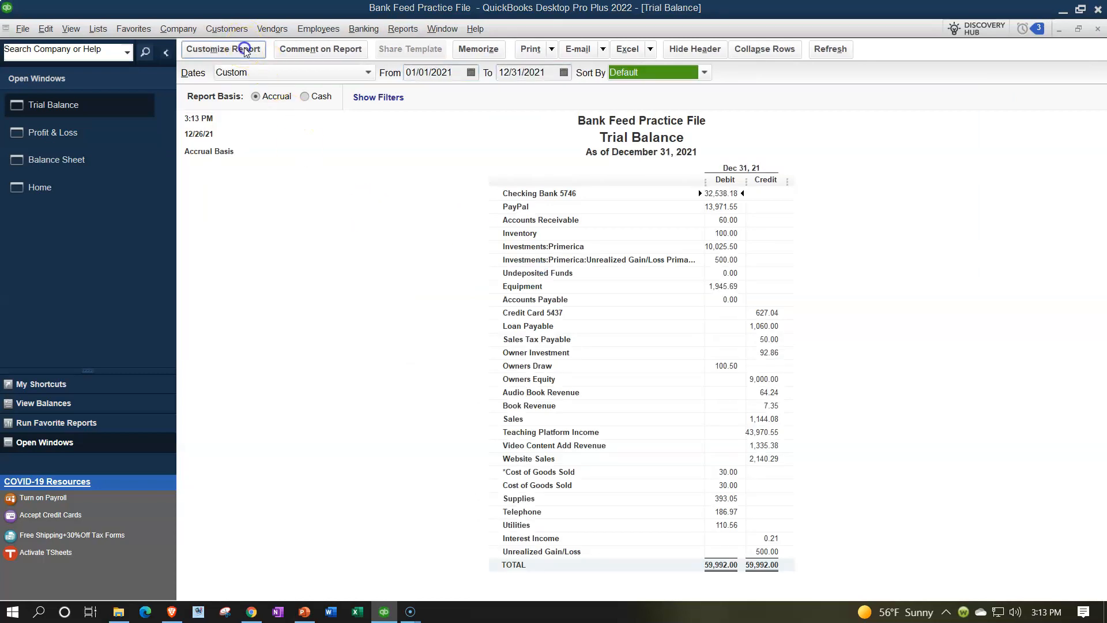
{"action": "left_click", "coordinate": [467, 133]}
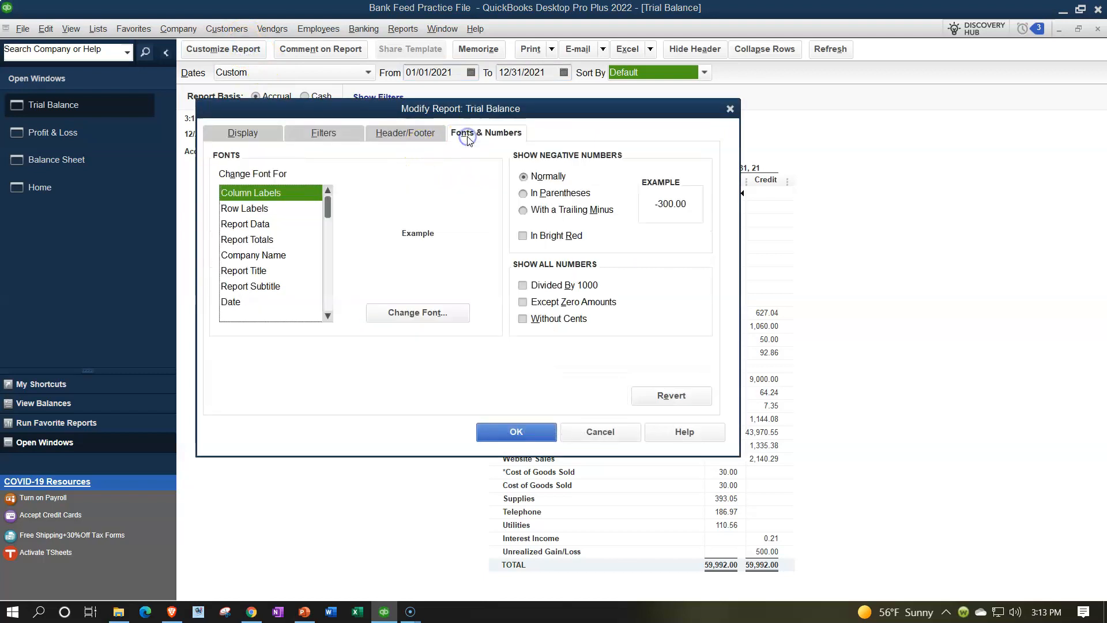
{"action": "left_click", "coordinate": [447, 299]}
{"action": "left_click", "coordinate": [451, 272]}
{"action": "left_click", "coordinate": [433, 273]}
{"action": "left_click", "coordinate": [487, 215]}
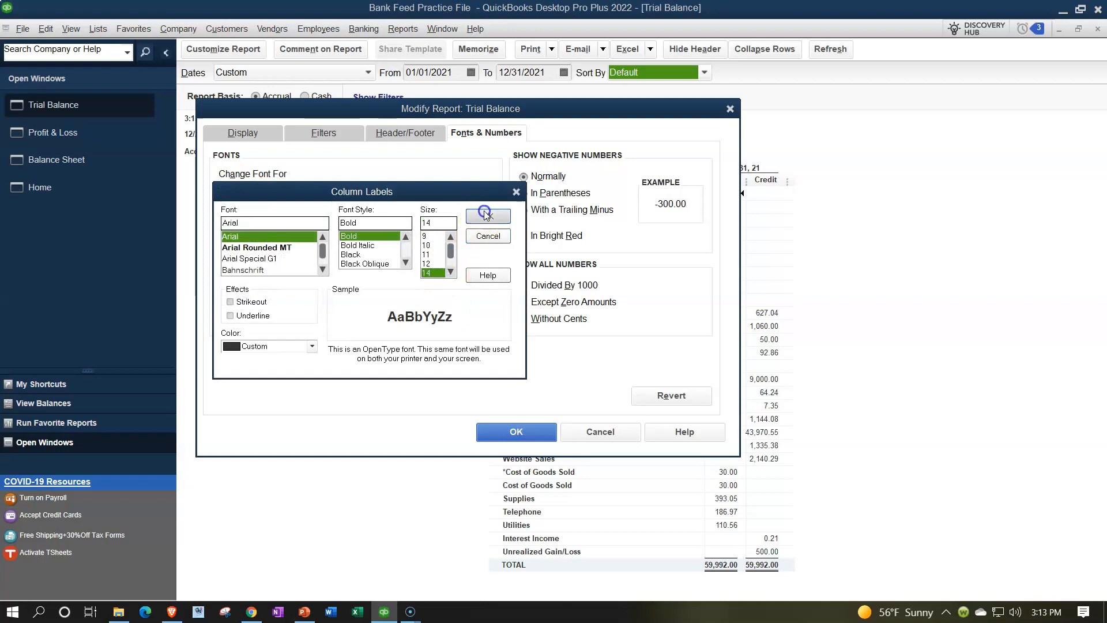
{"action": "left_click", "coordinate": [486, 185]}
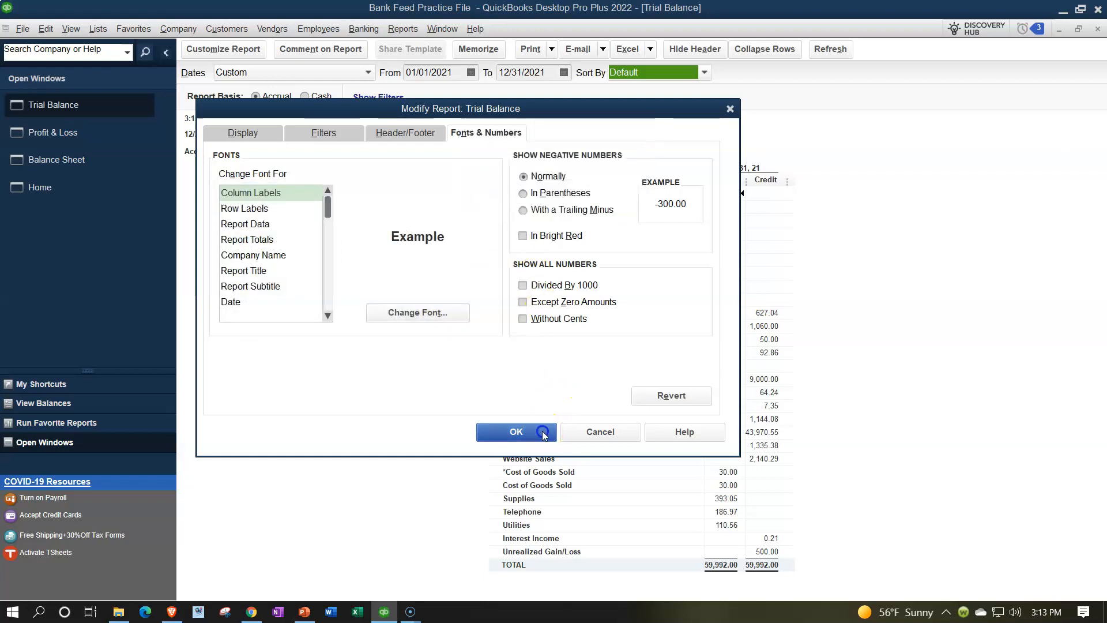
{"action": "left_click", "coordinate": [517, 432]}
Open the Bank Feeds Center and collapse the open windows list to widen the transaction table
{"action": "left_click", "coordinate": [364, 28]}
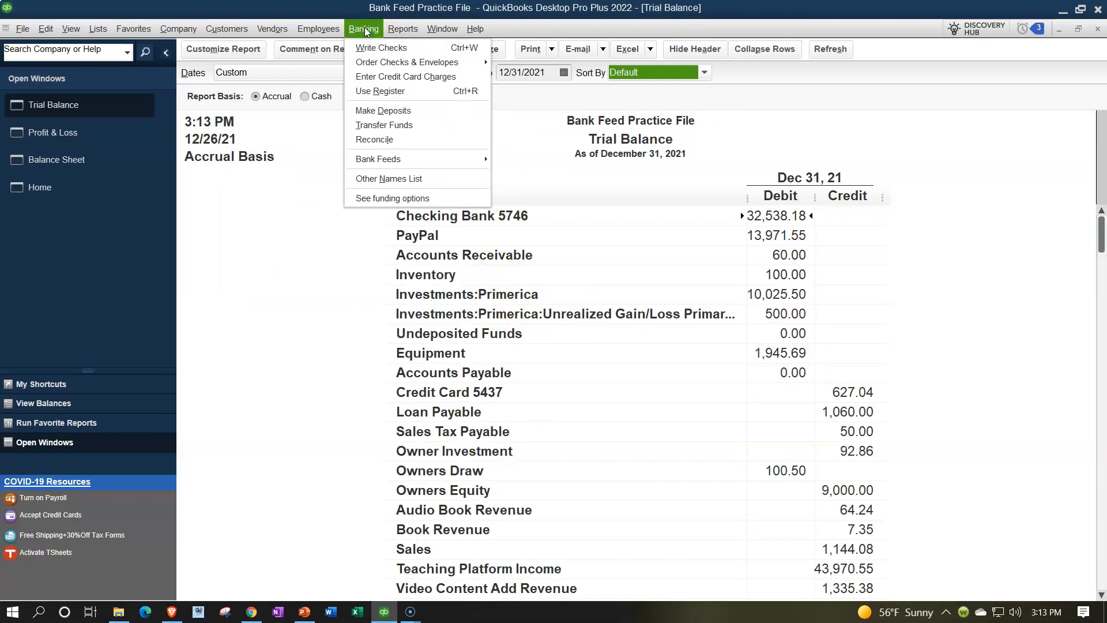
{"action": "left_click", "coordinate": [483, 164]}
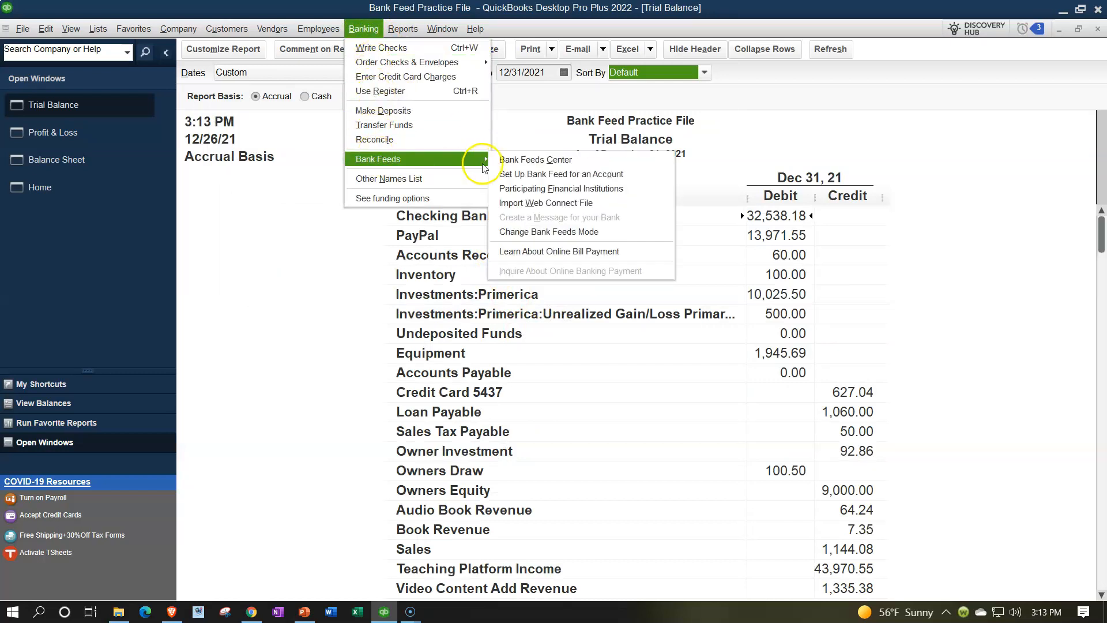
{"action": "left_click", "coordinate": [508, 166]}
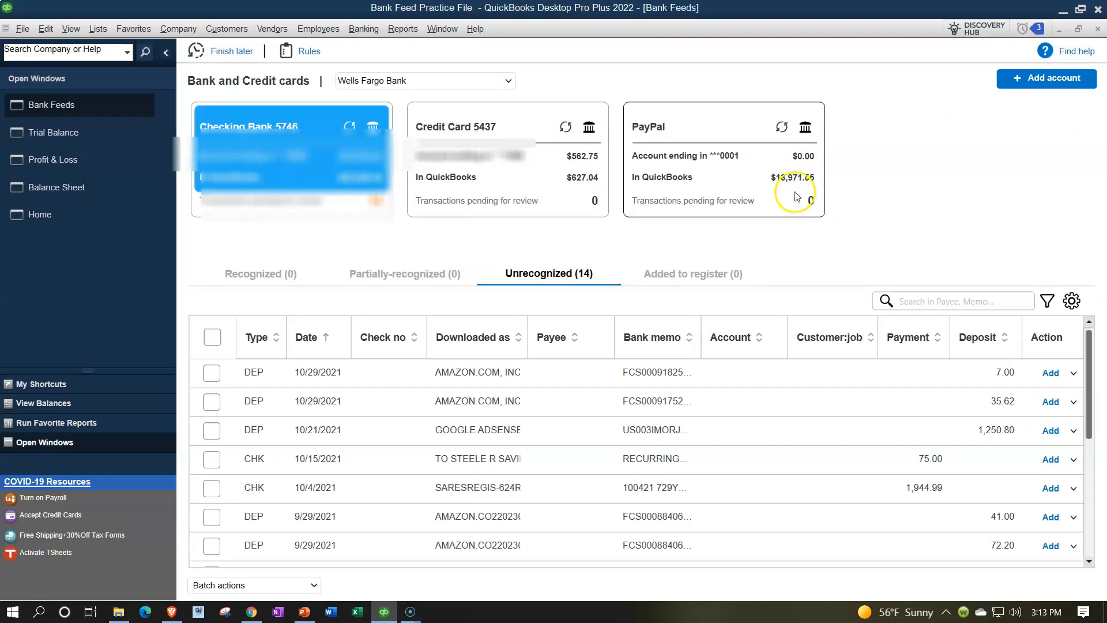
{"action": "left_click", "coordinate": [166, 53]}
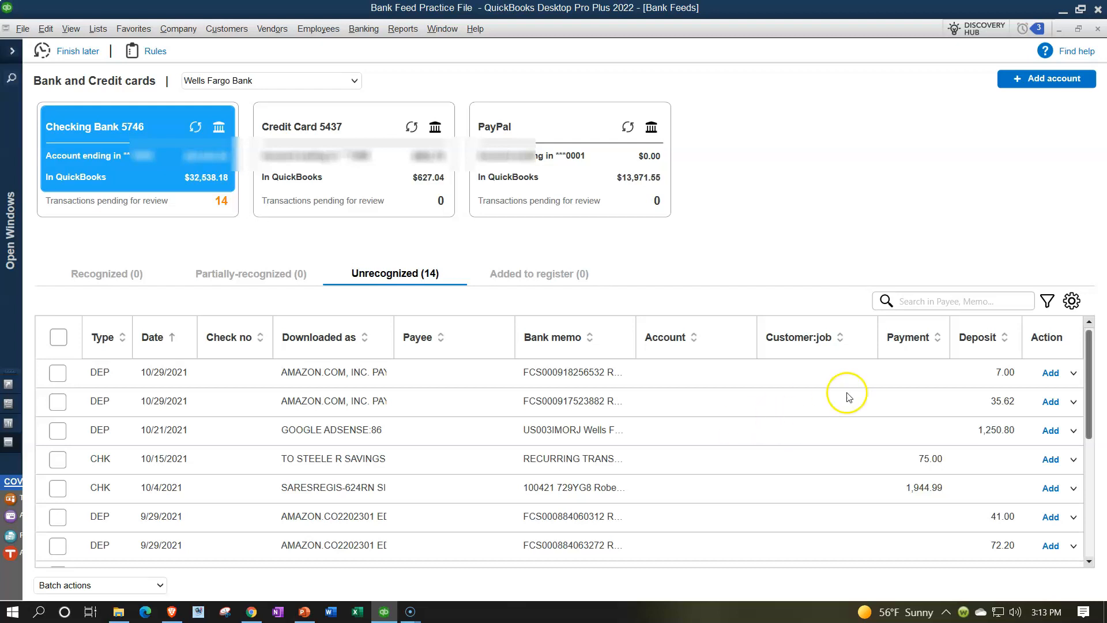
Filter the checking account's unrecognized transactions to type DEP and sort them by Downloaded as
{"action": "left_click", "coordinate": [1047, 304]}
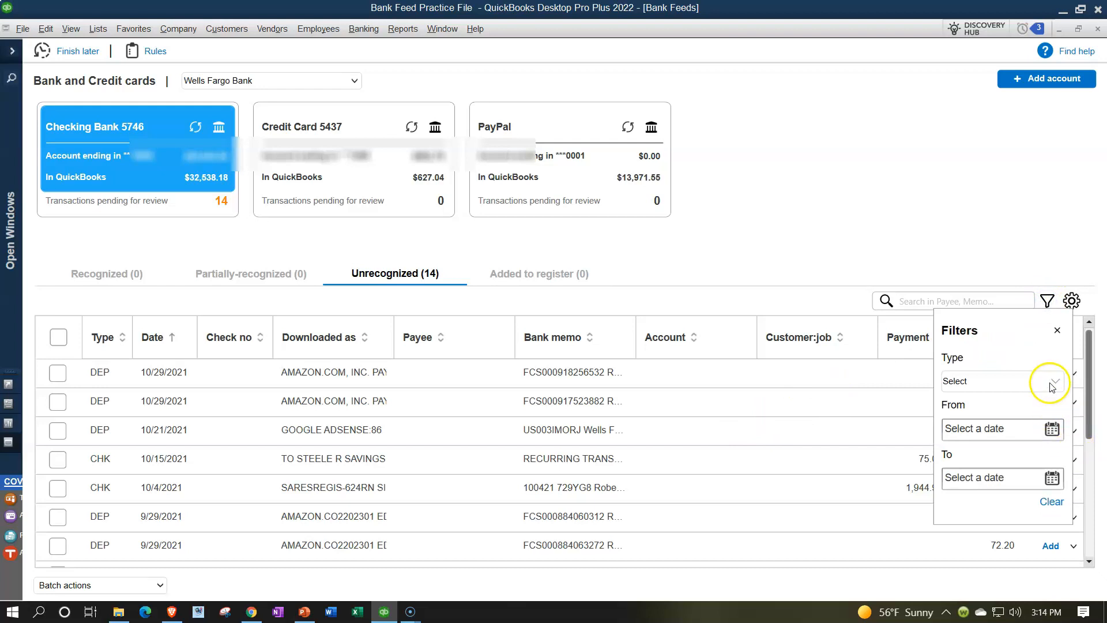
{"action": "left_click", "coordinate": [996, 383]}
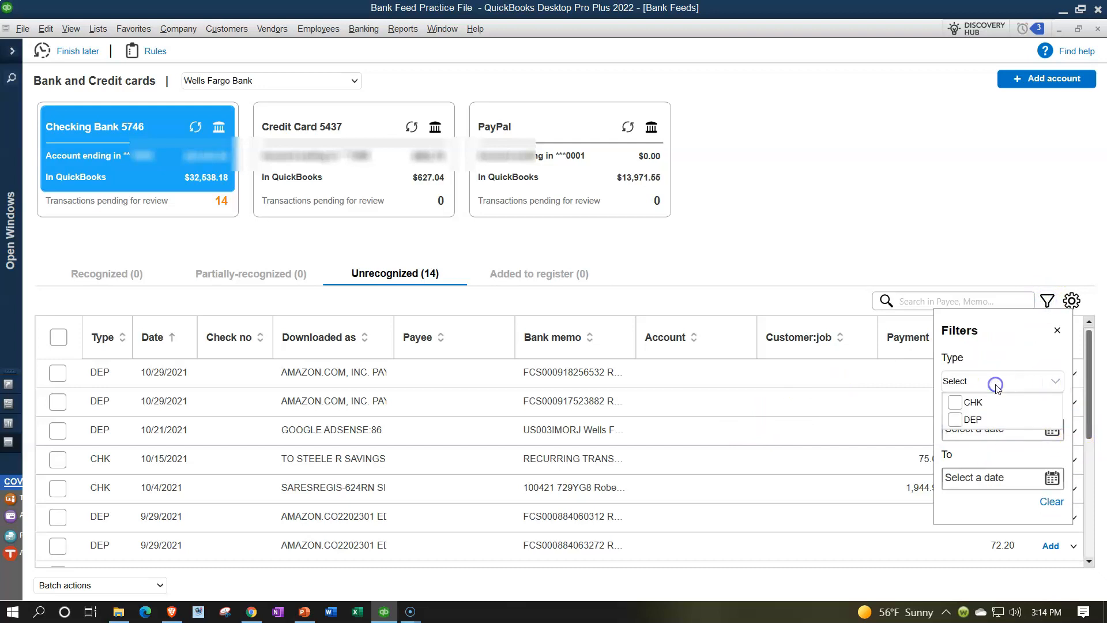
{"action": "left_click", "coordinate": [978, 421]}
{"action": "left_click", "coordinate": [813, 226]}
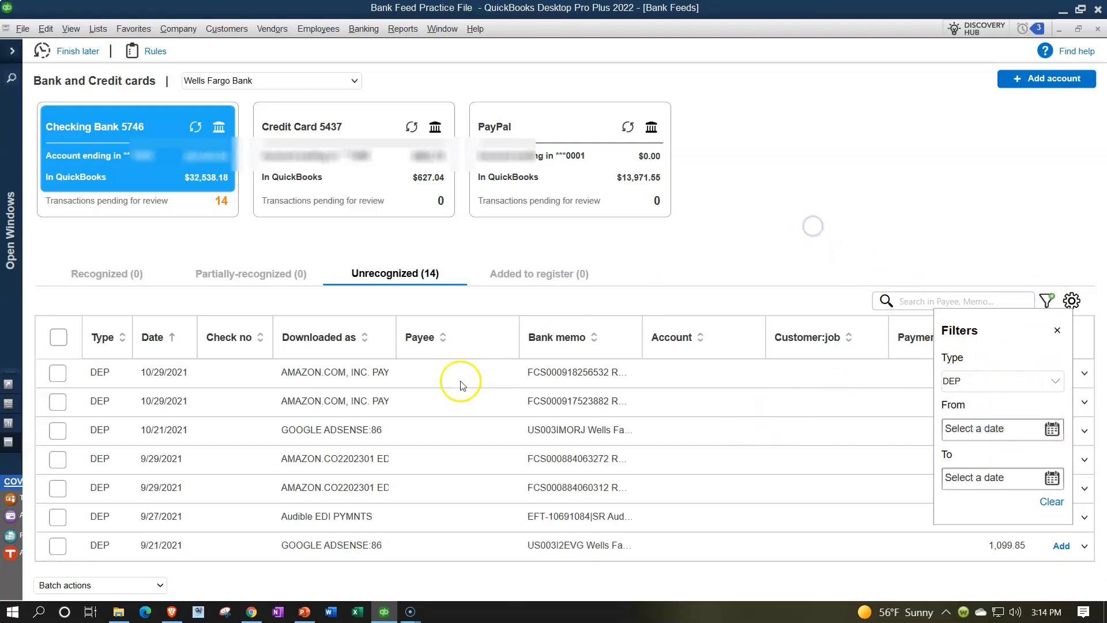
{"action": "left_click", "coordinate": [343, 341]}
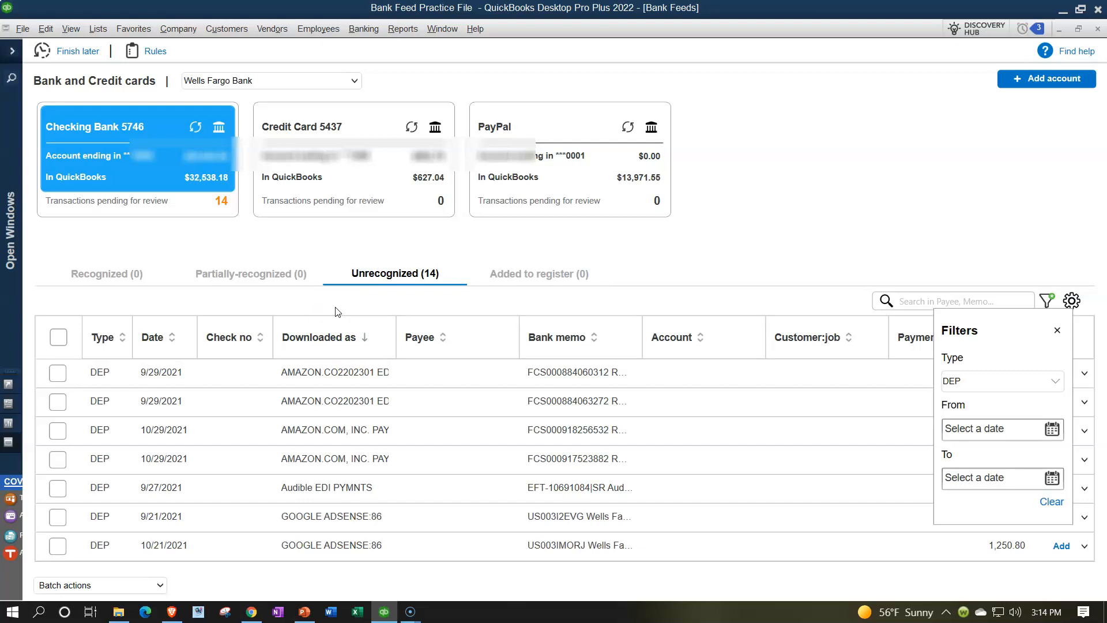
Widen the Downloaded as and Bank memo columns to show more of the deposit descriptions, and close the filter options
{"action": "left_click", "coordinate": [354, 373]}
{"action": "left_click_drag", "start_coordinate": [396, 337], "coordinate": [460, 326]}
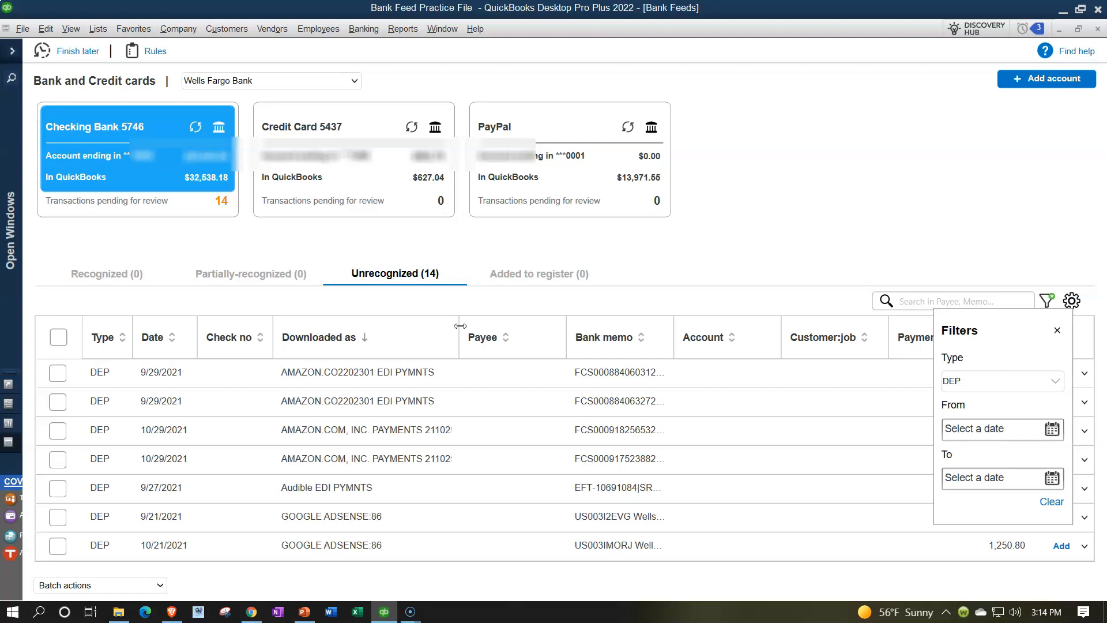
{"action": "left_click", "coordinate": [461, 372]}
{"action": "left_click", "coordinate": [1057, 331]}
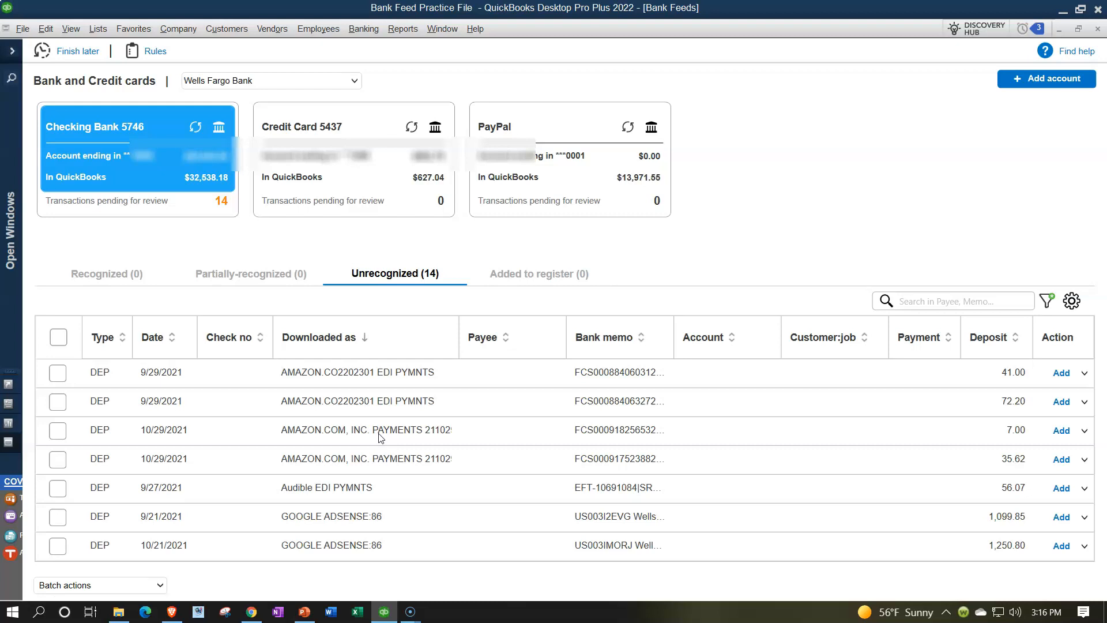
{"action": "left_click_drag", "start_coordinate": [674, 338], "coordinate": [720, 341]}
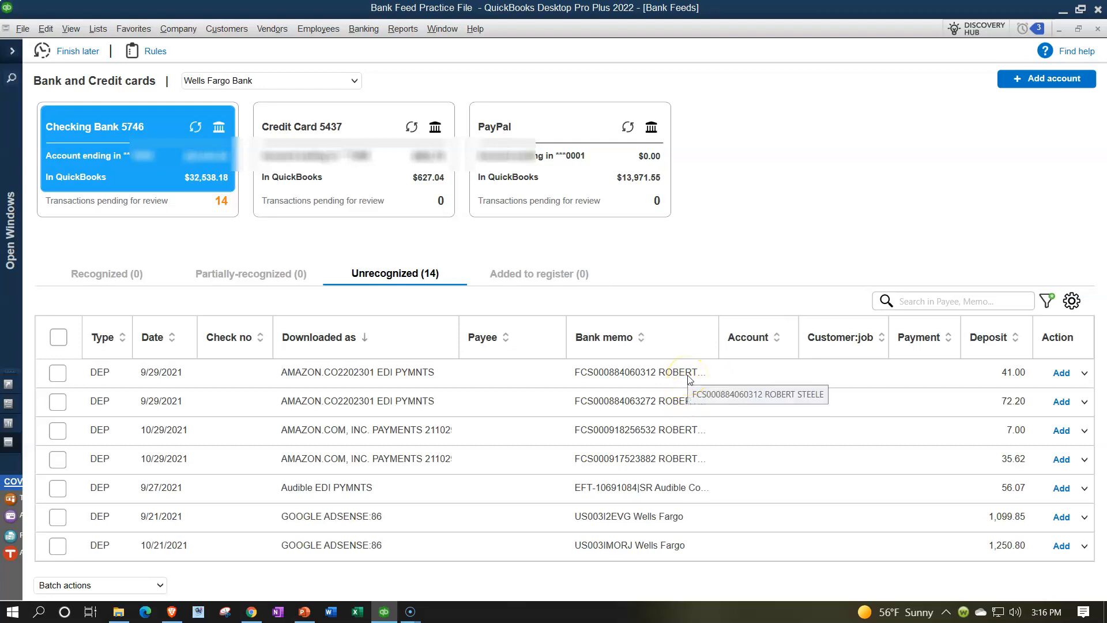
{"action": "left_click", "coordinate": [785, 383]}
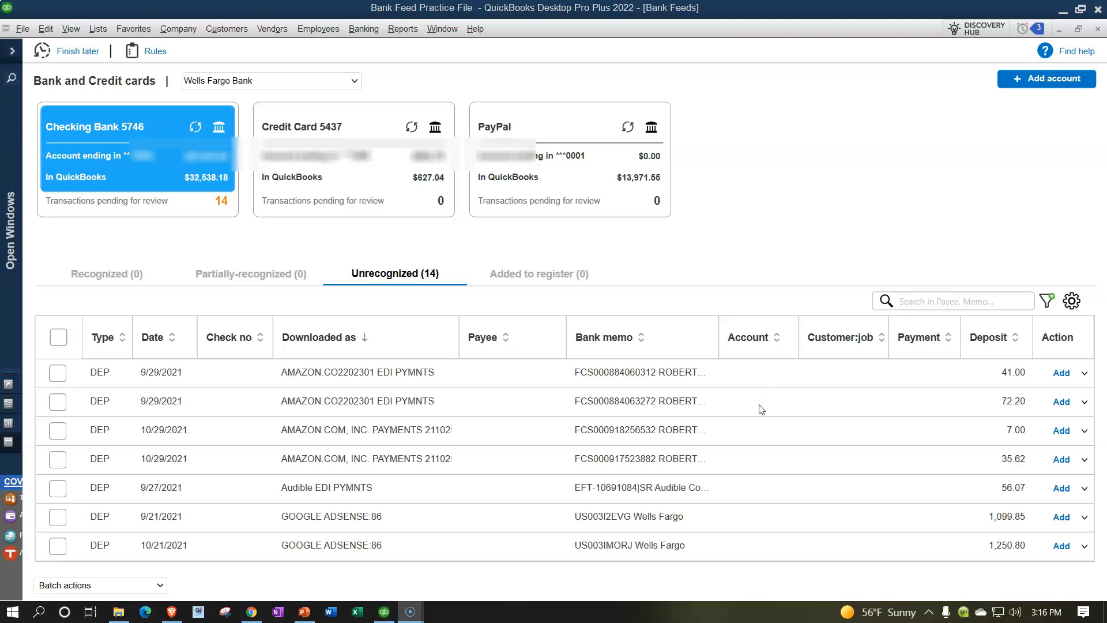
Restore the open windows list and enable class tracking for transactions in the company's Accounting preferences, saving the change
{"action": "left_click", "coordinate": [12, 51]}
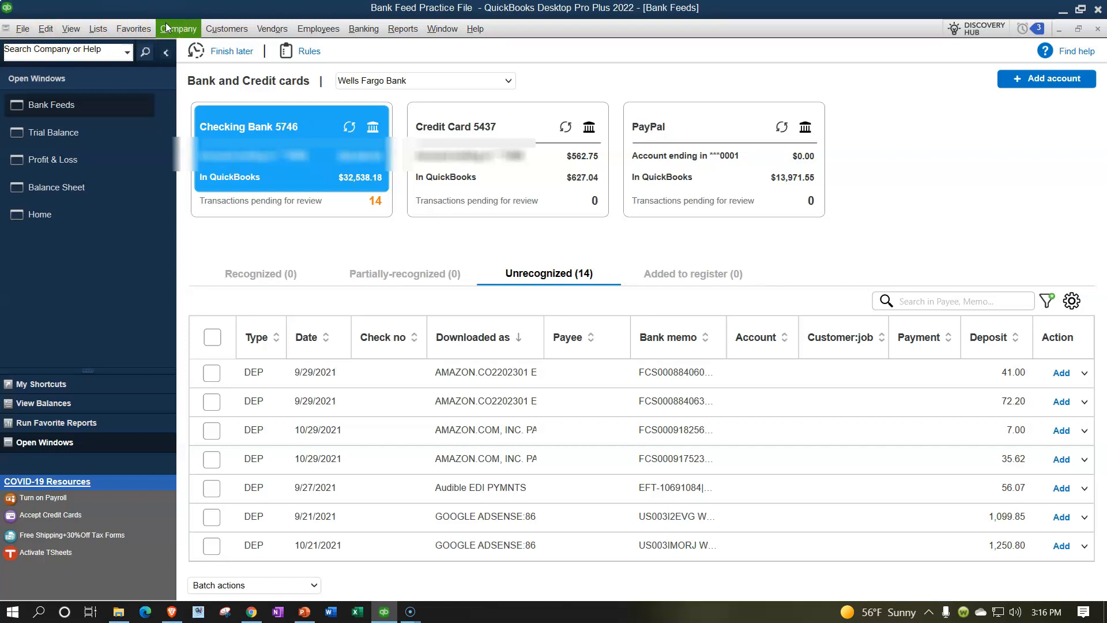
{"action": "left_click", "coordinate": [45, 29]}
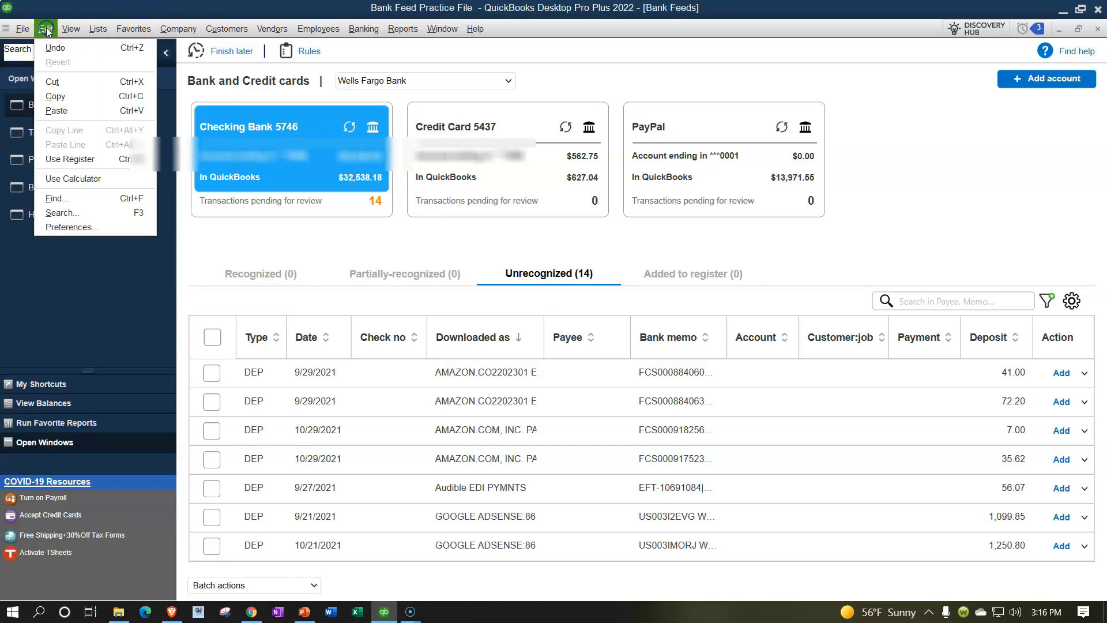
{"action": "left_click", "coordinate": [69, 227]}
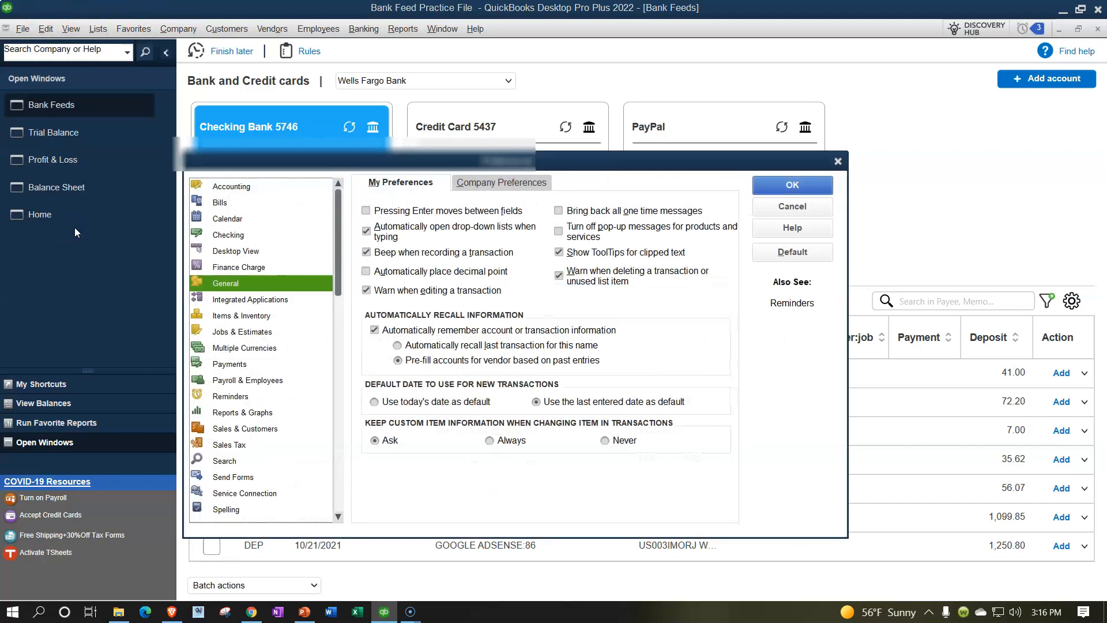
{"action": "left_click", "coordinate": [222, 187]}
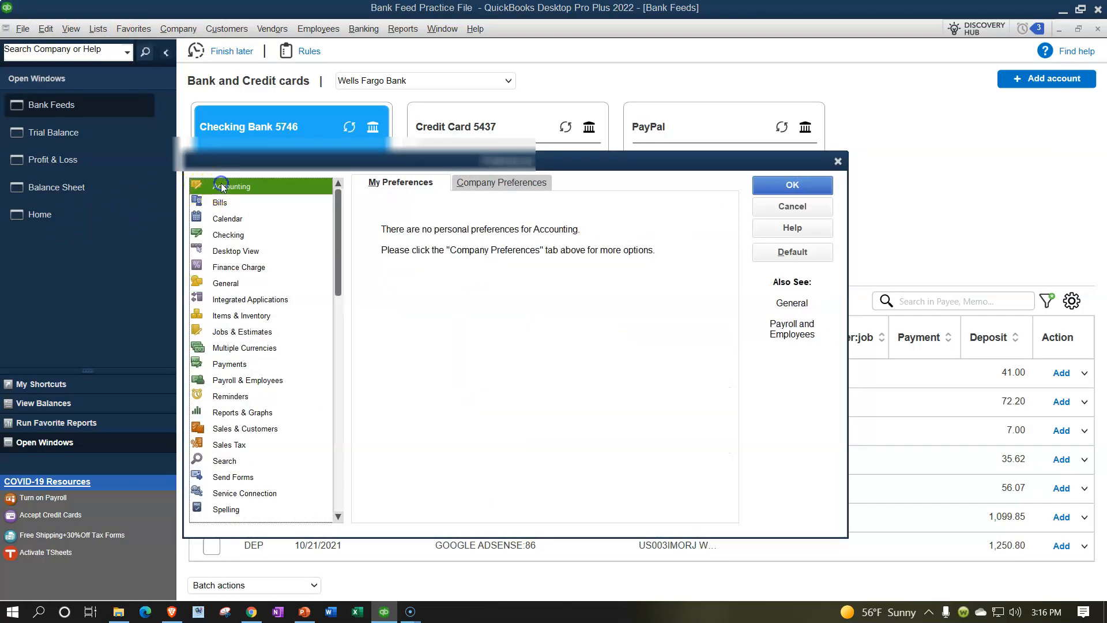
{"action": "left_click", "coordinate": [495, 184]}
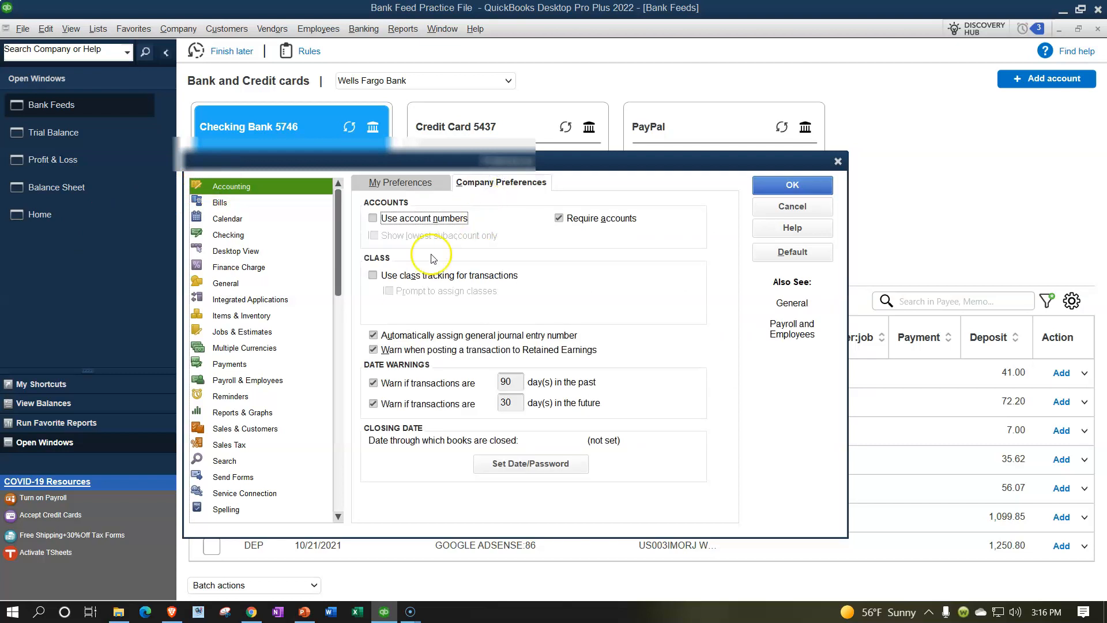
{"action": "left_click", "coordinate": [372, 276]}
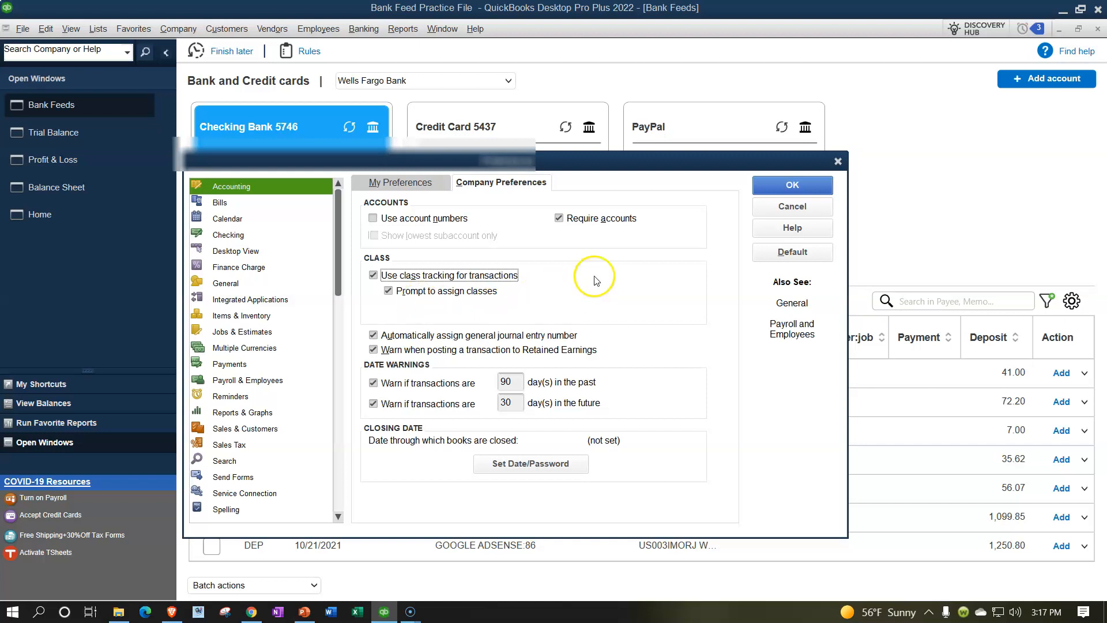
{"action": "left_click", "coordinate": [767, 193]}
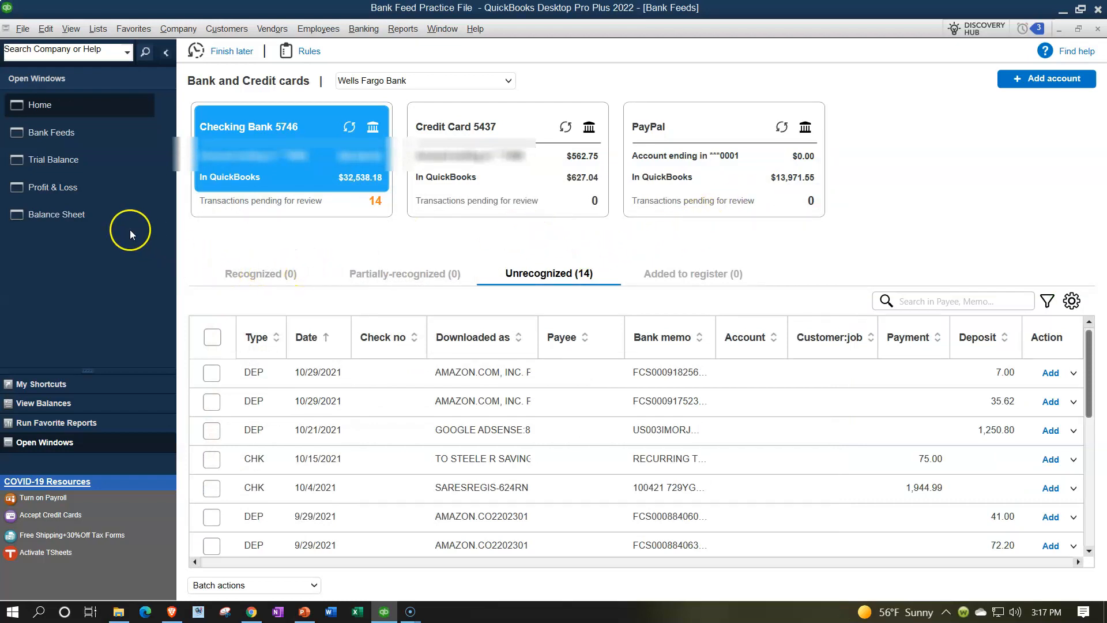
Switch from the bank feeds to the Home page
{"action": "left_click", "coordinate": [45, 106]}
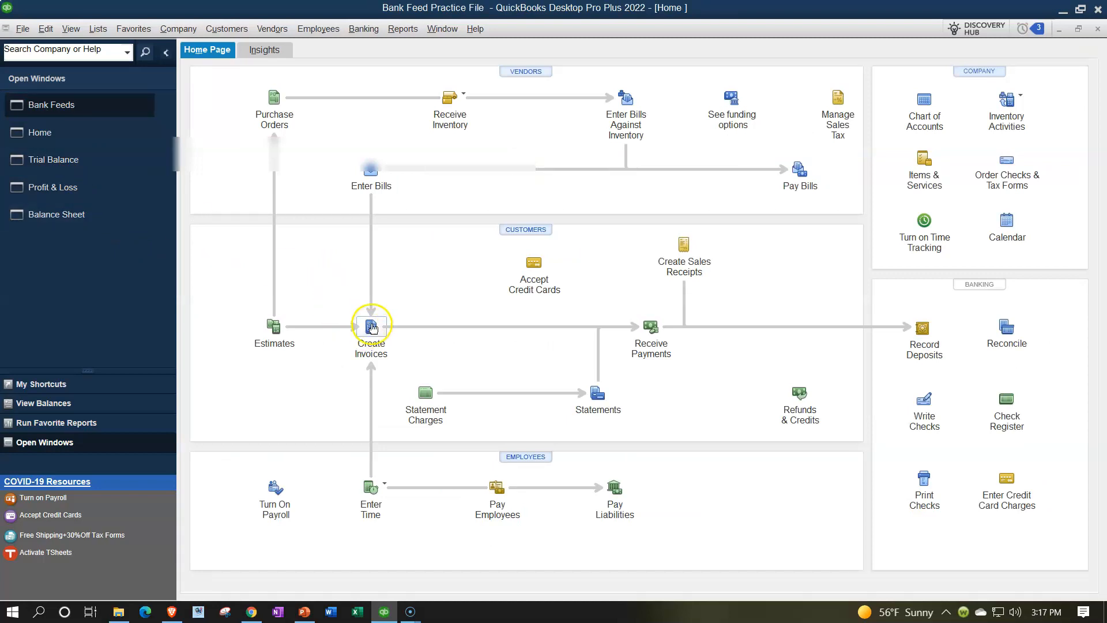
Open a new invoice, view the choices in its line-item Class field, and close the invoice
{"action": "left_click", "coordinate": [372, 326]}
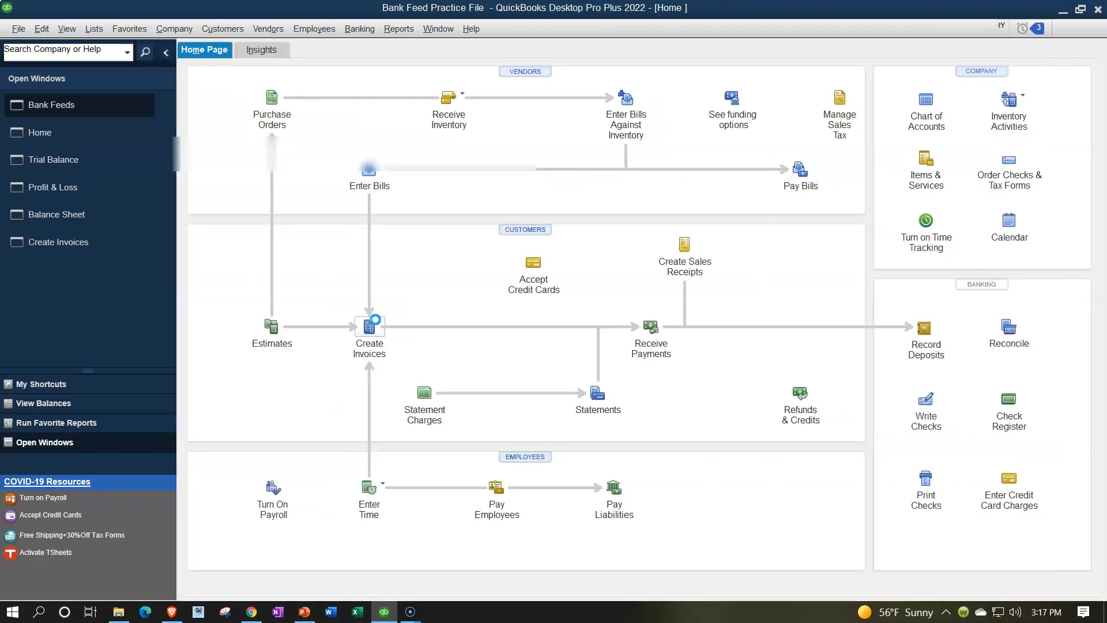
{"action": "left_click", "coordinate": [977, 287]}
{"action": "left_click", "coordinate": [1007, 284]}
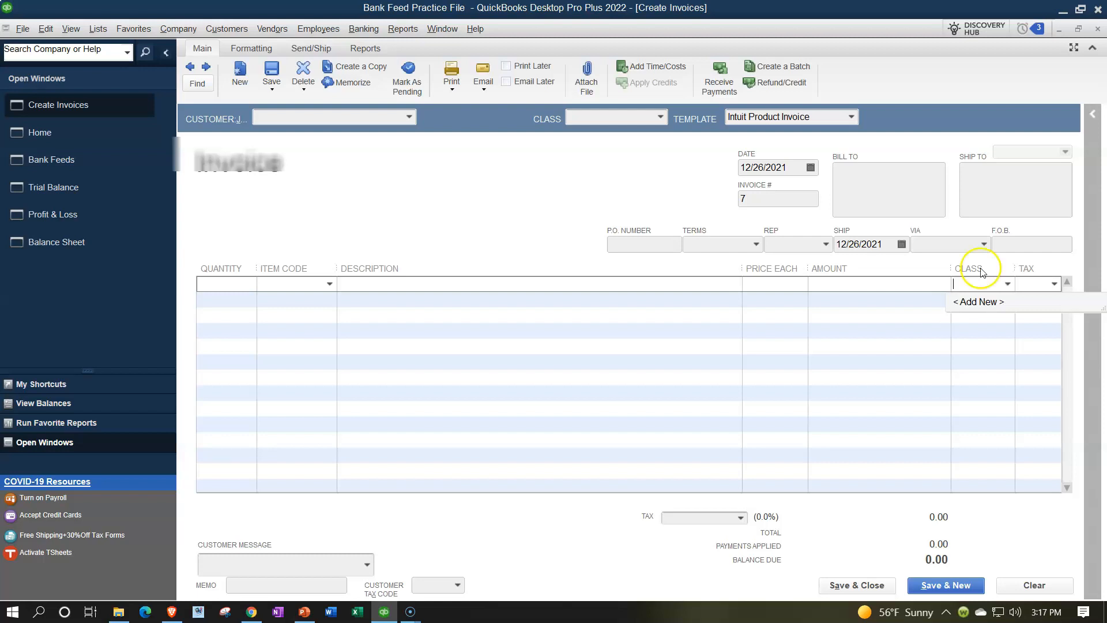
{"action": "left_click", "coordinate": [499, 168]}
{"action": "left_click", "coordinate": [518, 197]}
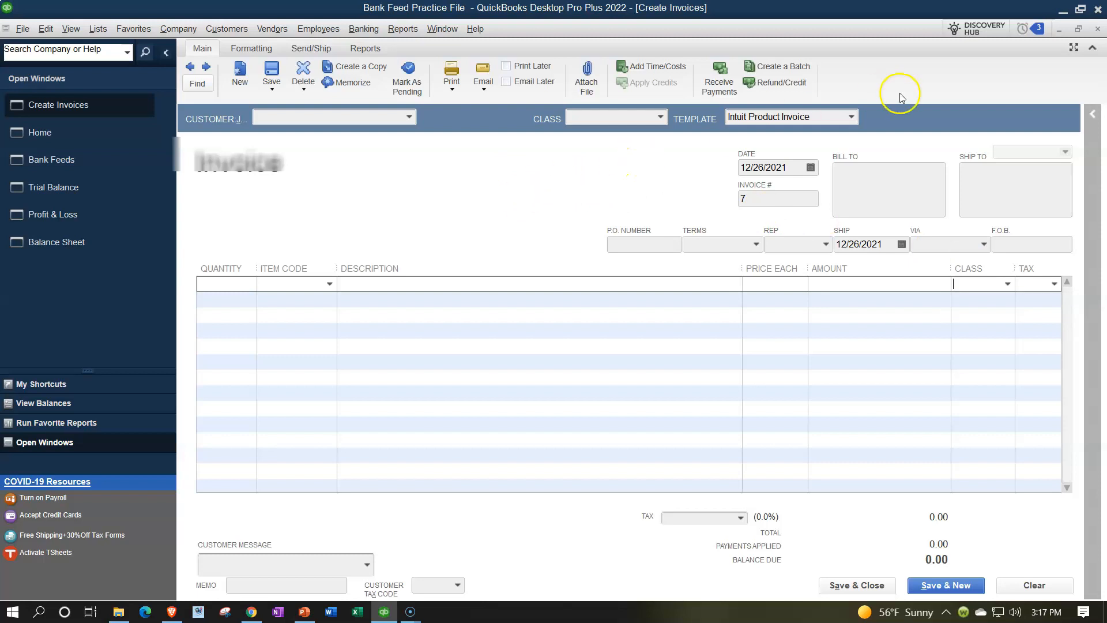
{"action": "left_click", "coordinate": [1095, 30]}
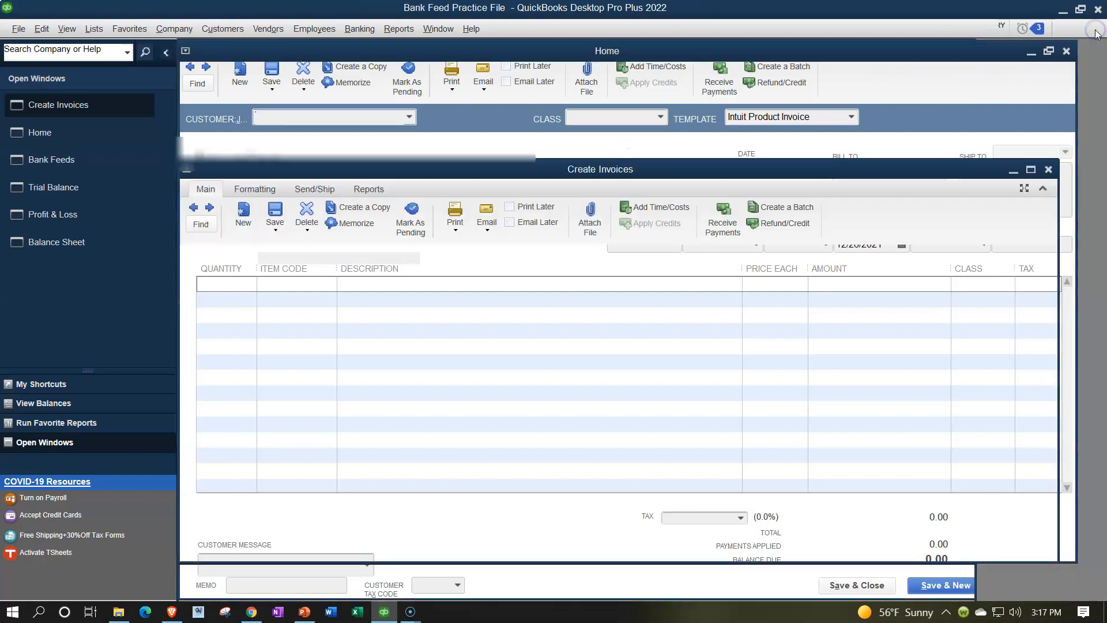
Return to the bank feeds, view the additional details of the 10/29/2021 Amazon deposit for 7.00, and close them
{"action": "left_click", "coordinate": [70, 137]}
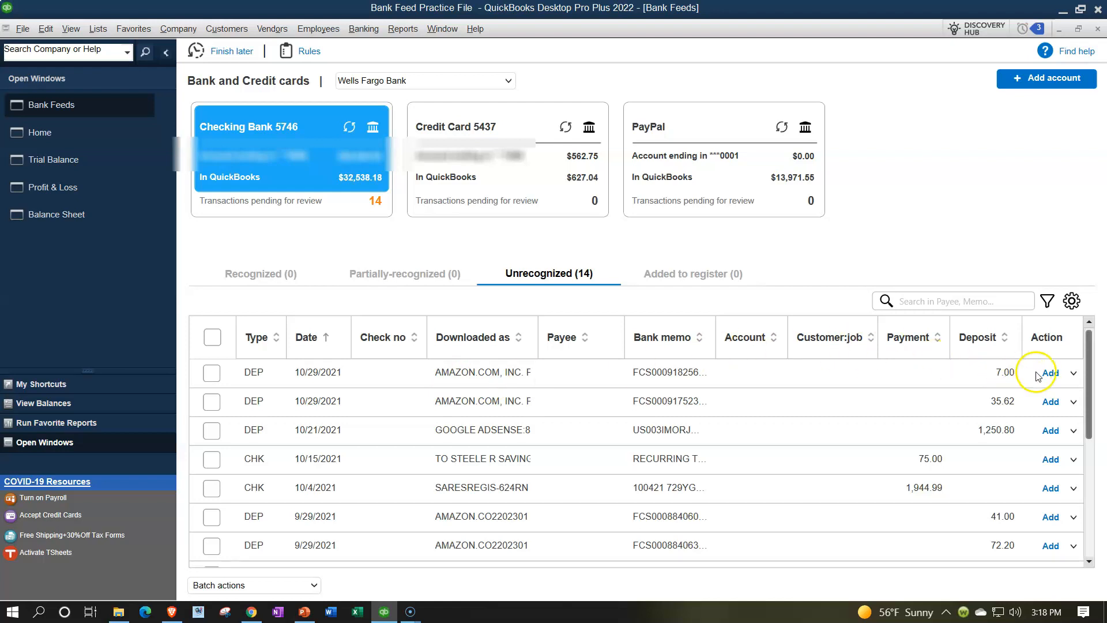
{"action": "left_click", "coordinate": [1073, 376]}
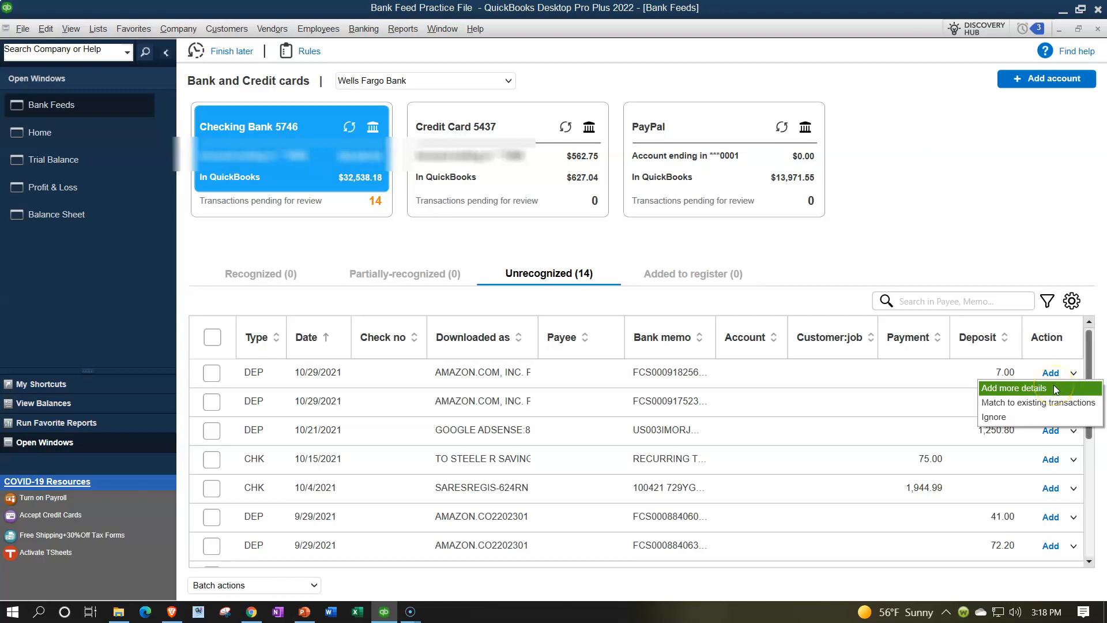
{"action": "left_click", "coordinate": [1055, 388]}
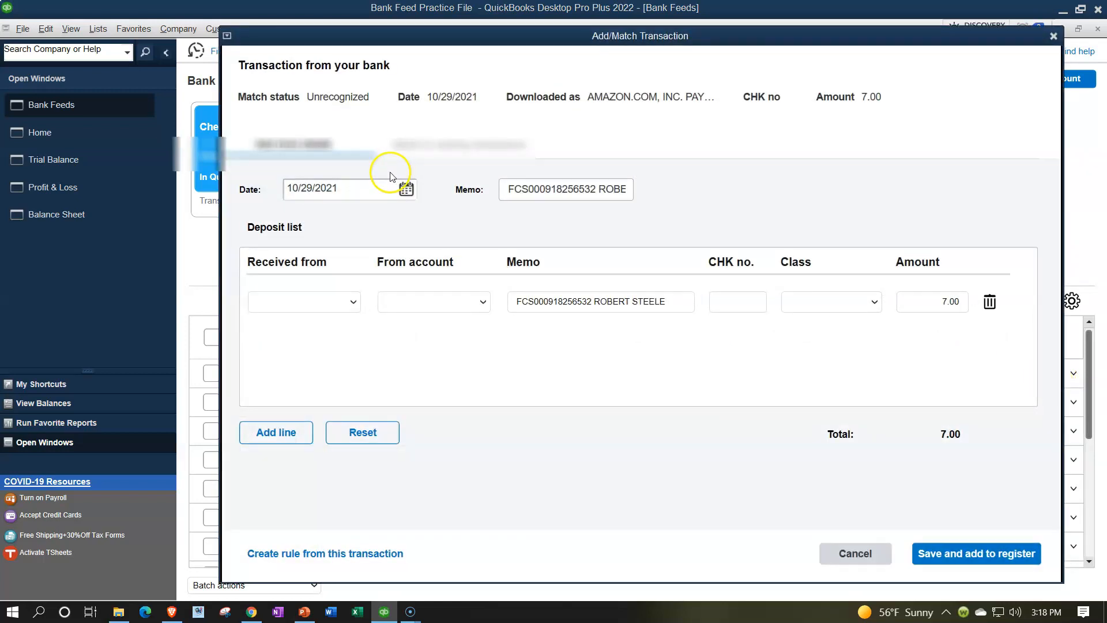
{"action": "left_click", "coordinate": [1053, 36]}
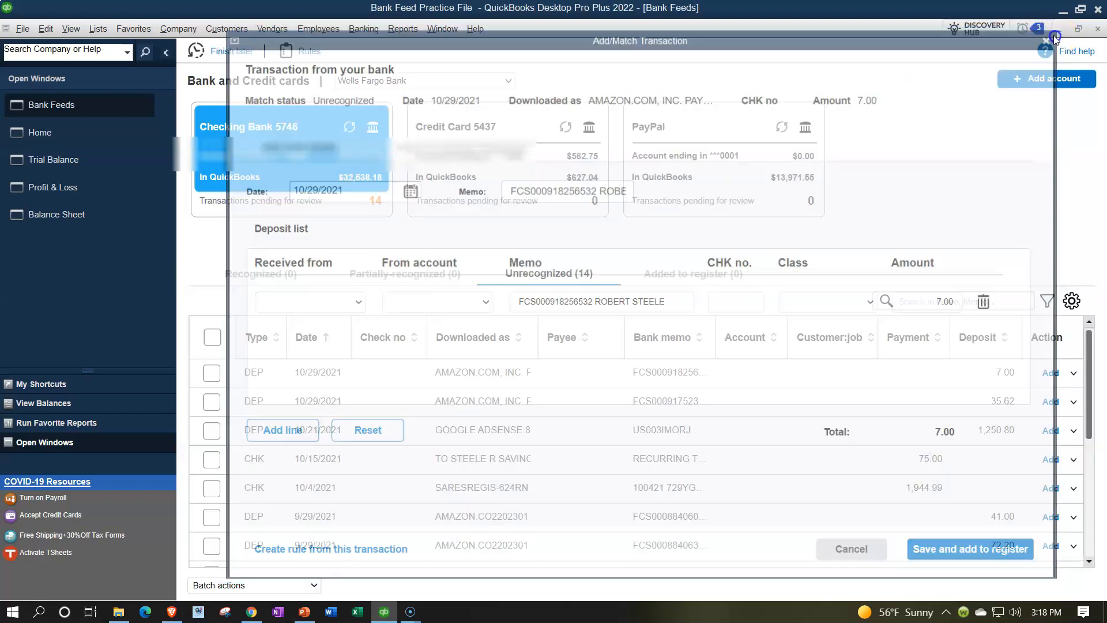
Collapse the open windows list and sort the unrecognized transactions by Downloaded as
{"action": "left_click", "coordinate": [168, 54]}
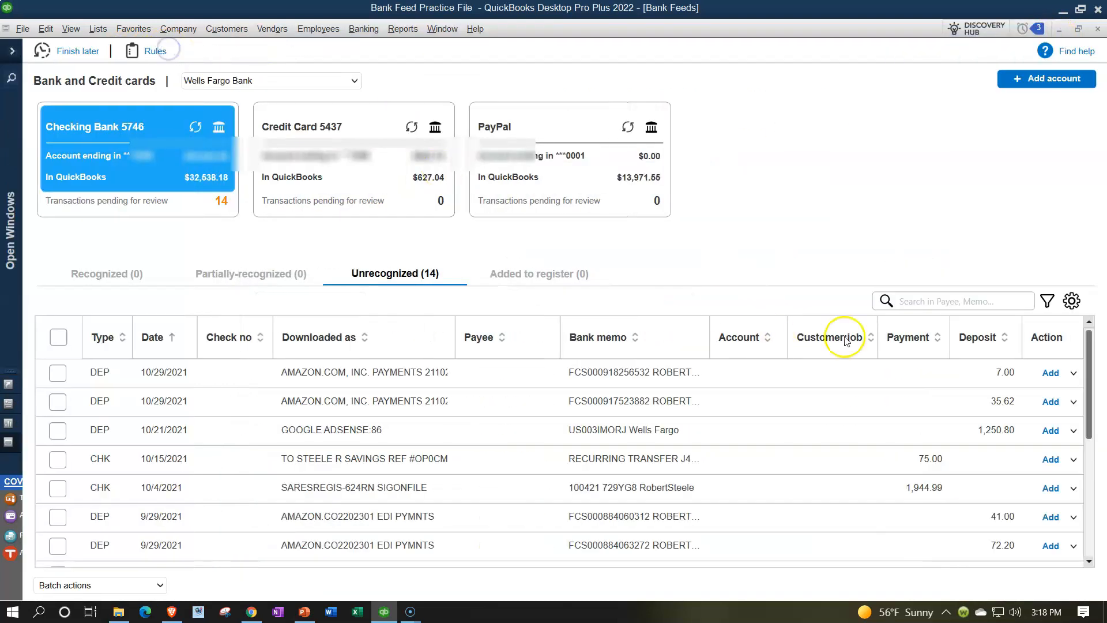
{"action": "left_click", "coordinate": [1073, 373]}
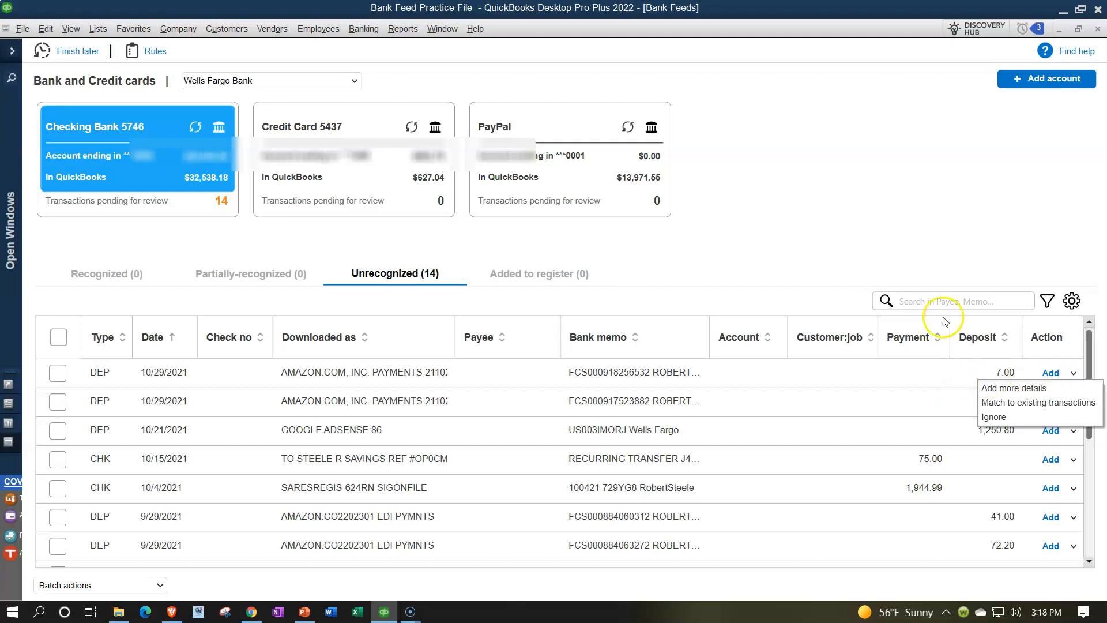
{"action": "left_click", "coordinate": [943, 269]}
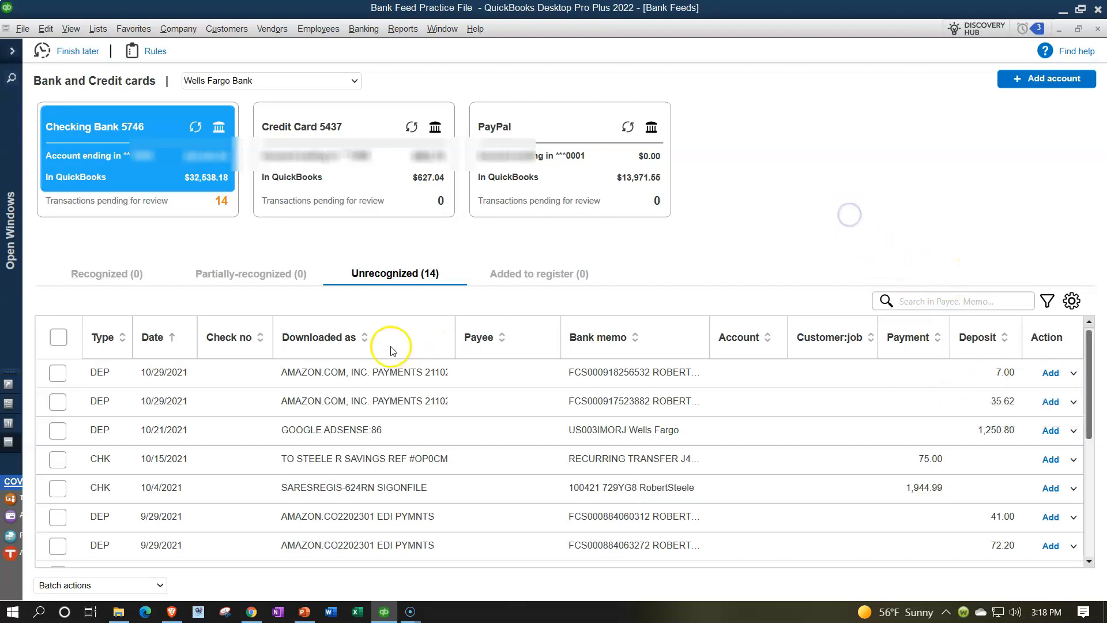
{"action": "left_click", "coordinate": [335, 338]}
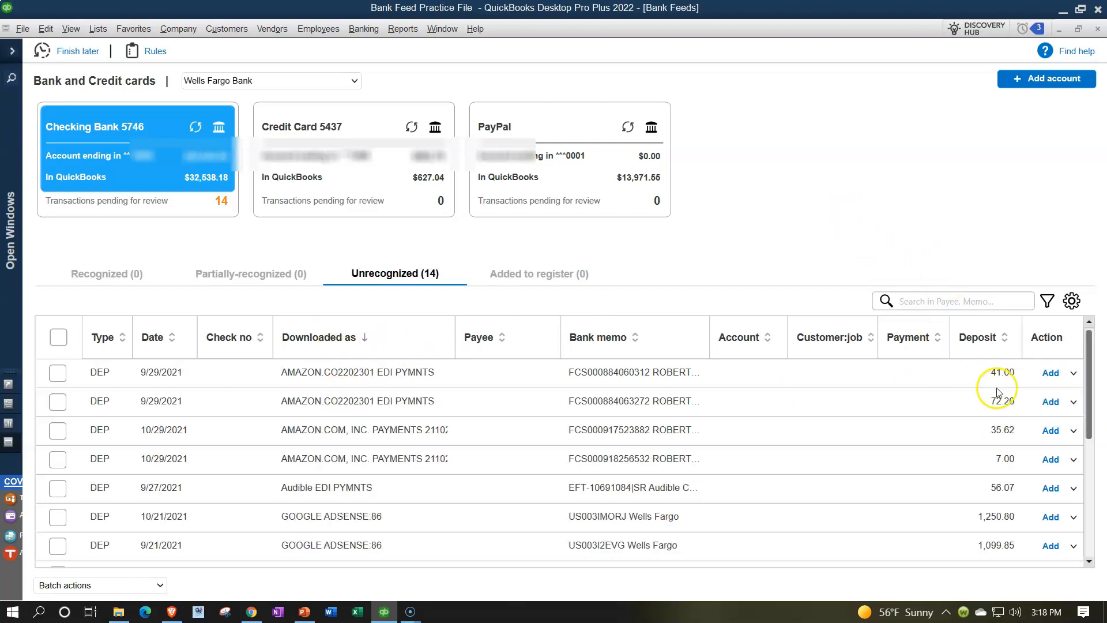
Open the details of the 9/29/2021 AMAZON.CO2202301 deposit for 41.00 and start a bank feed rule from it
{"action": "left_click", "coordinate": [1072, 373]}
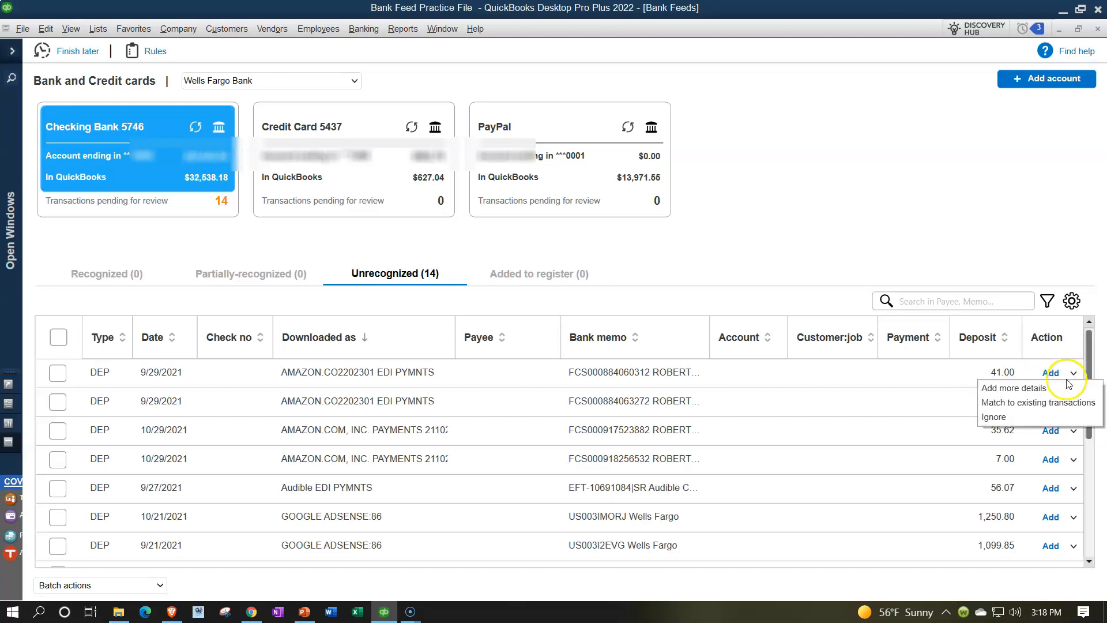
{"action": "left_click", "coordinate": [1059, 391]}
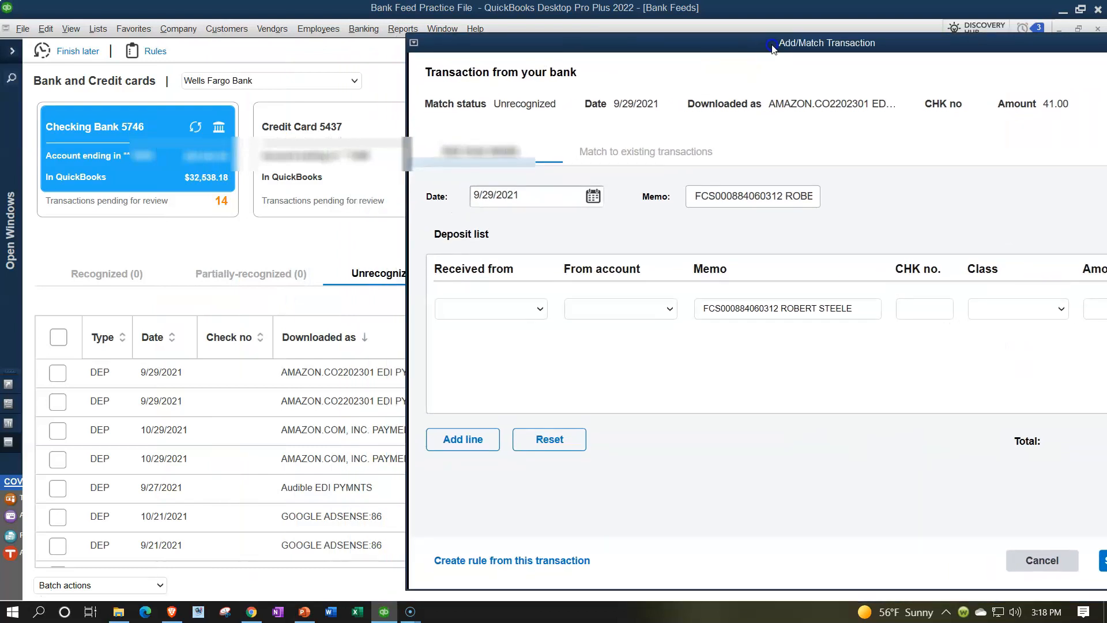
{"action": "left_click", "coordinate": [571, 316]}
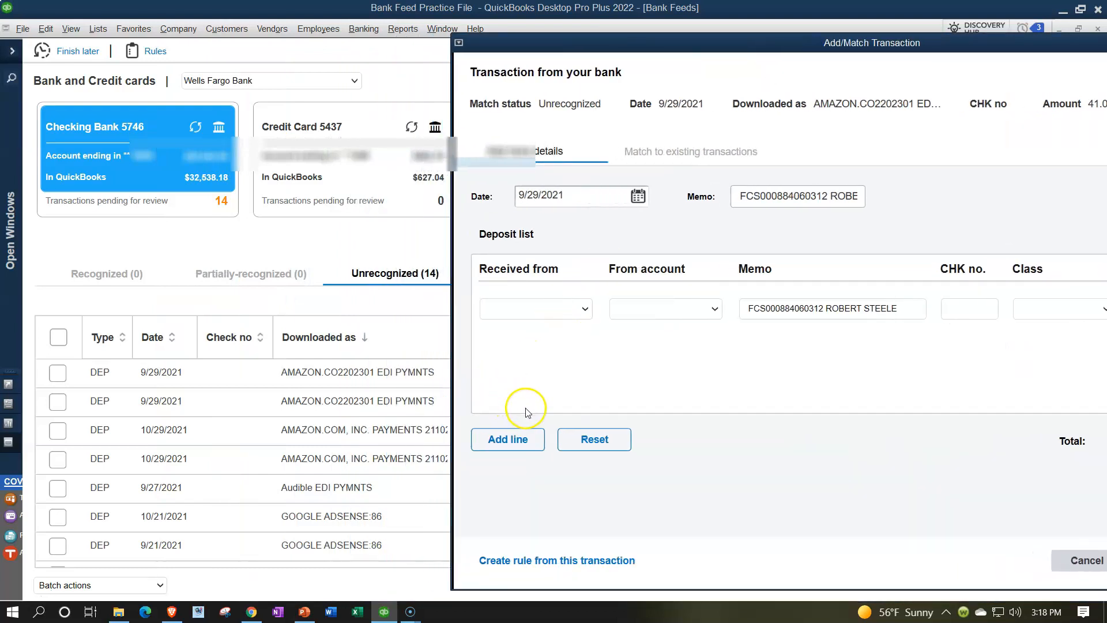
{"action": "left_click", "coordinate": [539, 559]}
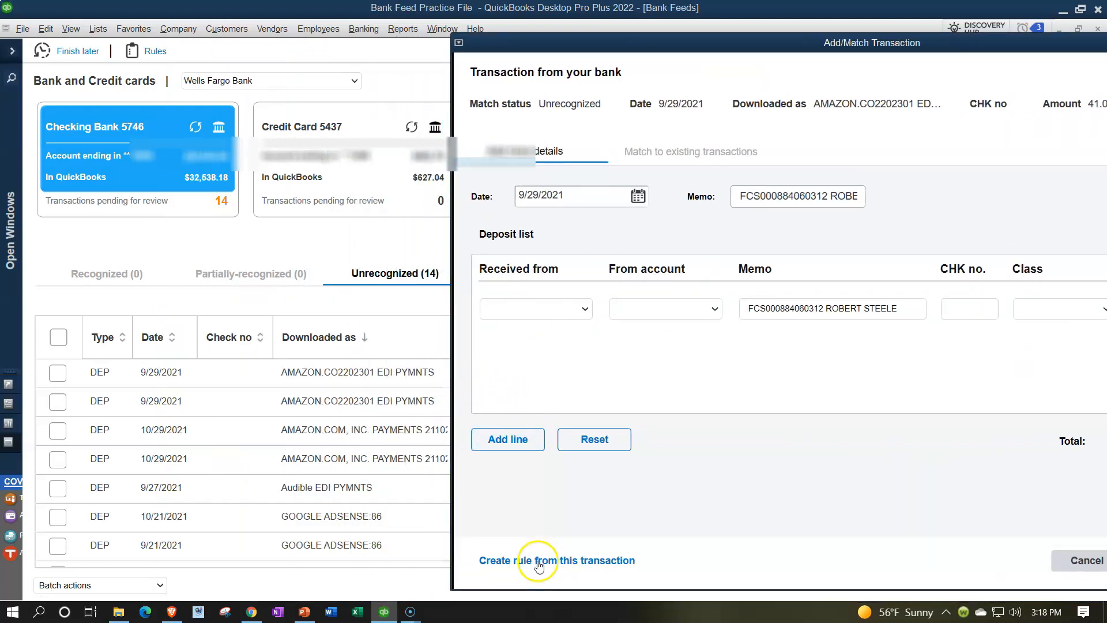
{"action": "left_click_drag", "start_coordinate": [426, 34], "coordinate": [661, 48]}
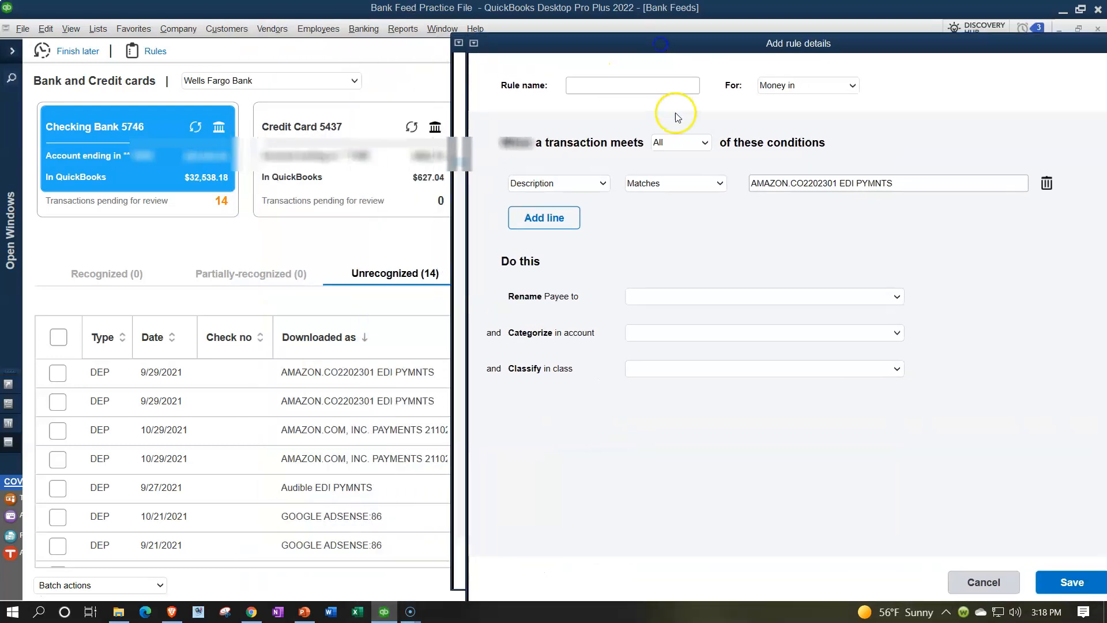
Name the rule Amazon.Co2202 and apply it when a transaction meets any of the conditions
{"action": "left_click", "coordinate": [600, 89]}
{"action": "type", "text": "Amazon.C"}
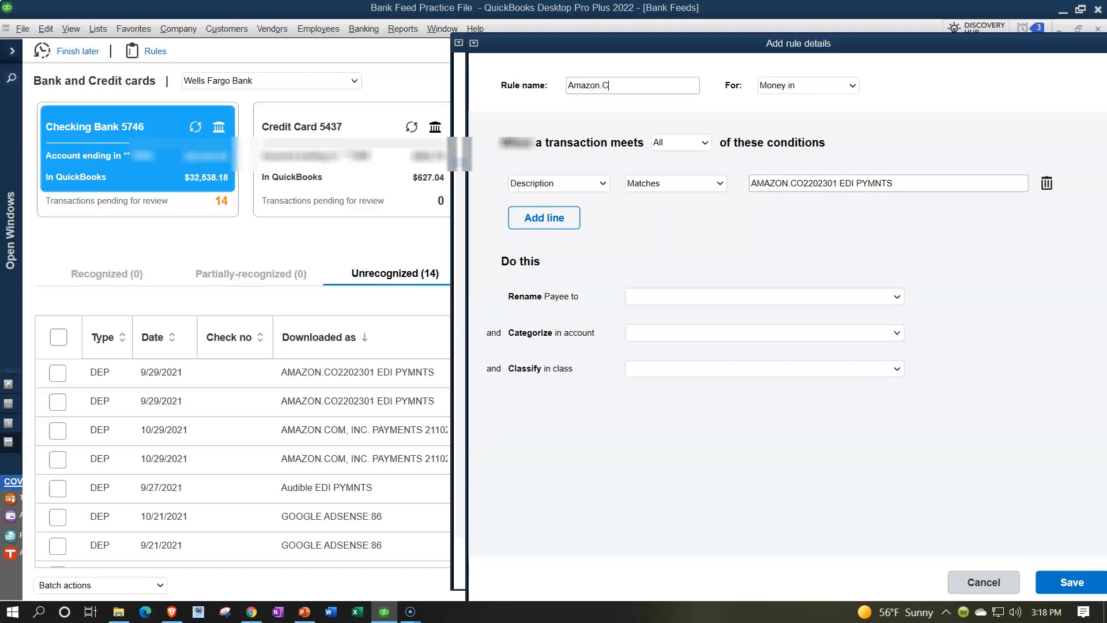
{"action": "type", "text": "o2202"}
{"action": "left_click", "coordinate": [704, 143]}
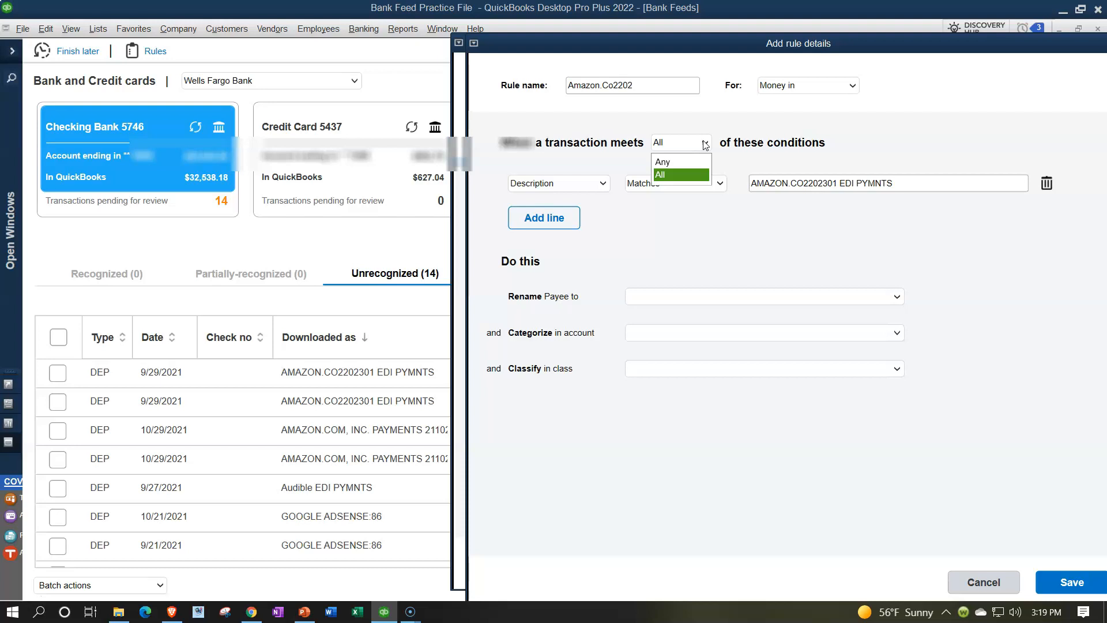
{"action": "left_click", "coordinate": [667, 163]}
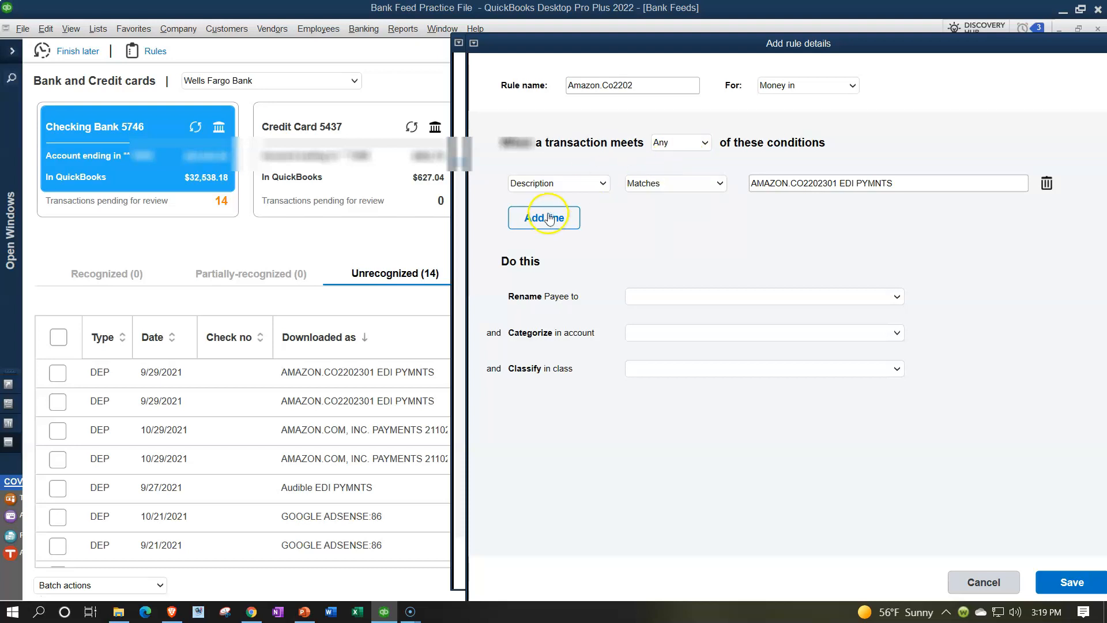
Set the rule's condition to a description that contains AMAZON.CO2202
{"action": "left_click", "coordinate": [589, 184]}
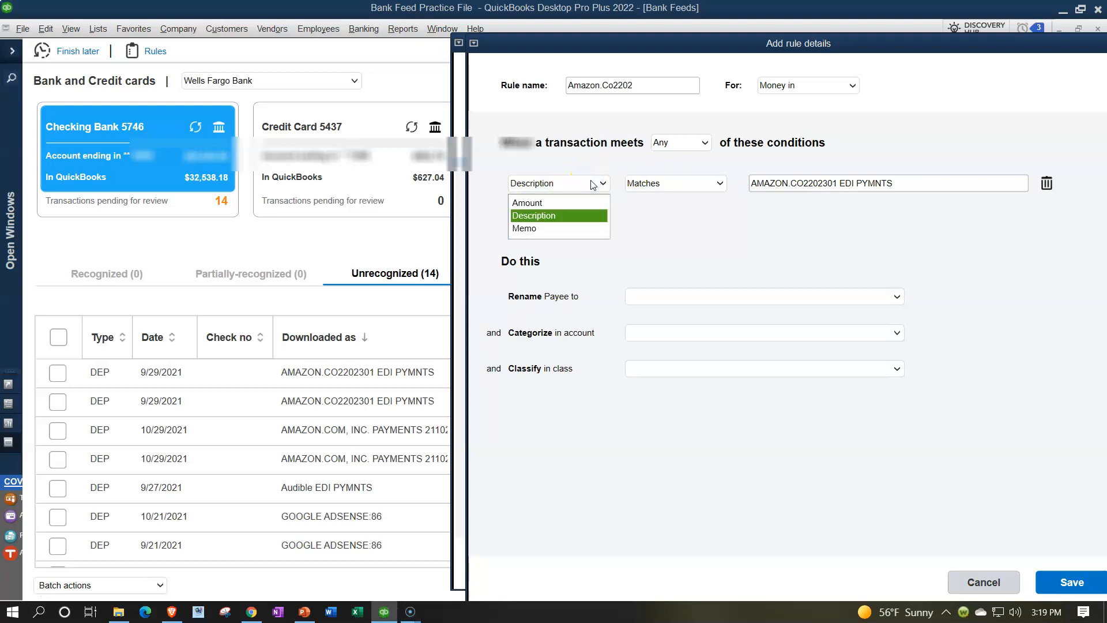
{"action": "left_click", "coordinate": [593, 184]}
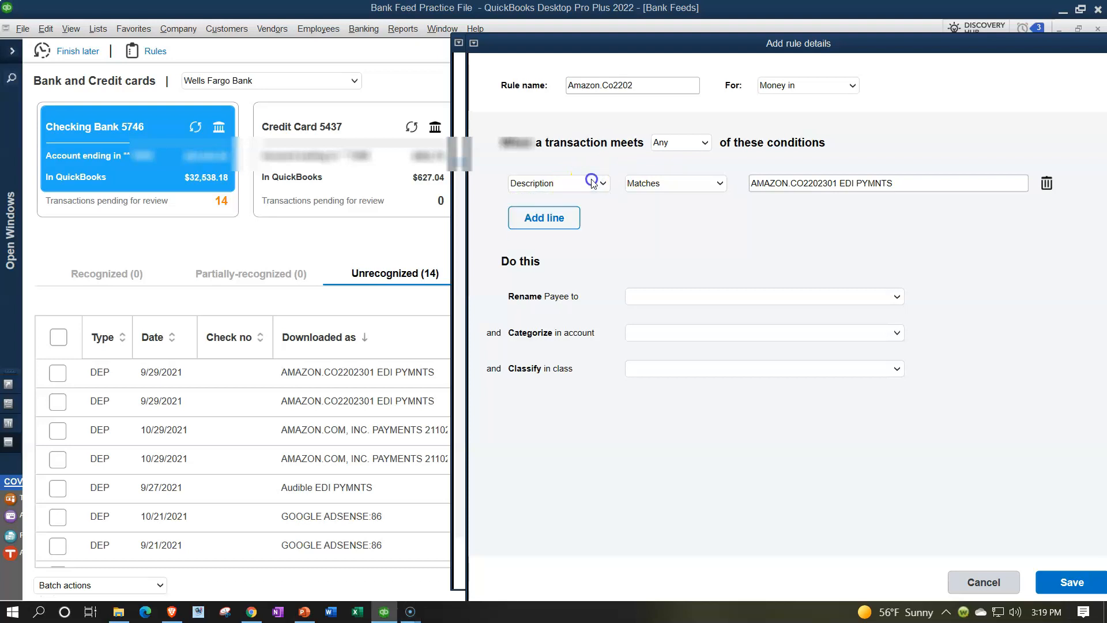
{"action": "left_click", "coordinate": [712, 183]}
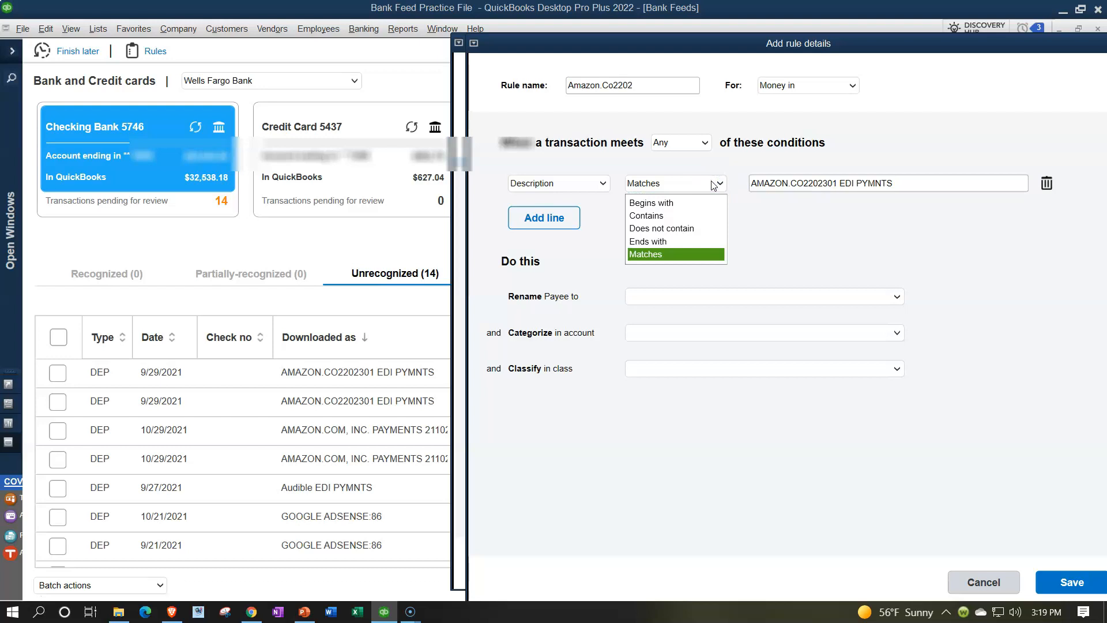
{"action": "left_click", "coordinate": [657, 215]}
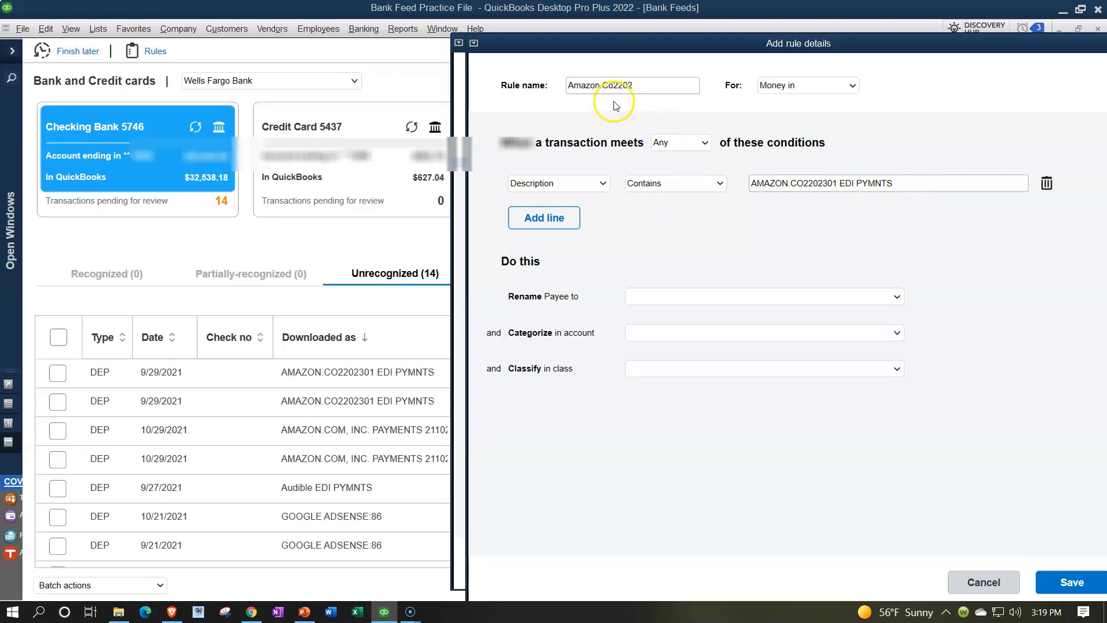
{"action": "left_click", "coordinate": [916, 182]}
{"action": "key", "text": "BackSpace"}
{"action": "key", "text": "BackSpace"}
{"action": "key", "text": "BackSpace"}
{"action": "key", "text": "BackSpace"}
{"action": "key", "text": "BackSpace"}
{"action": "key", "text": "BackSpace"}
{"action": "key", "text": "BackSpace"}
{"action": "key", "text": "BackSpace"}
{"action": "key", "text": "BackSpace"}
{"action": "key", "text": "BackSpace"}
{"action": "key", "text": "BackSpace"}
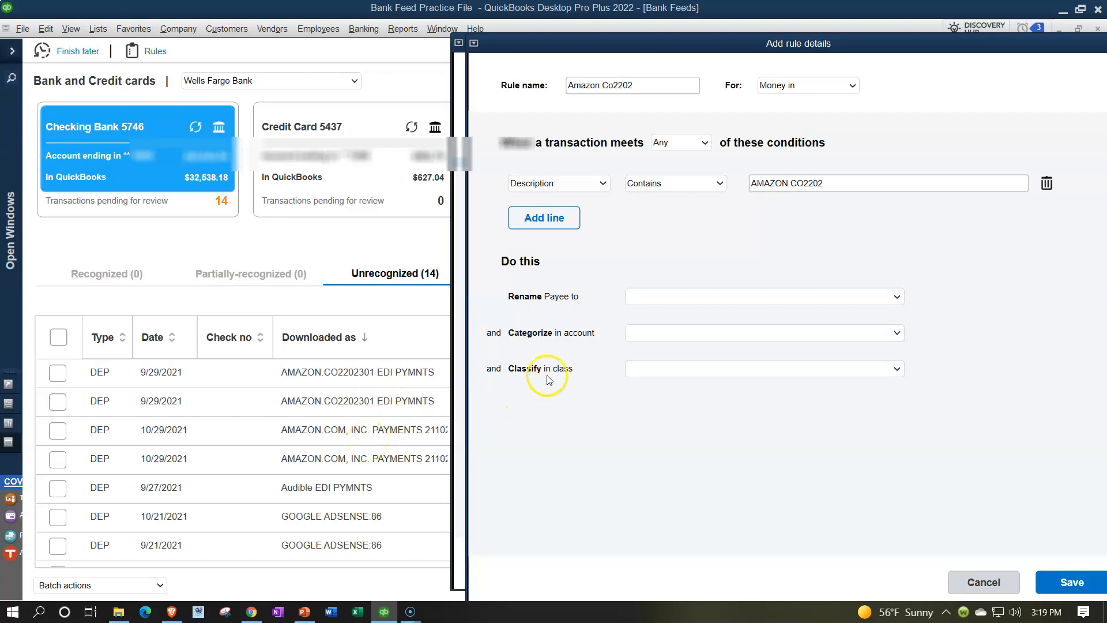
Have the rule rename the payee to the existing customer Amizon.Co
{"action": "left_click", "coordinate": [637, 296]}
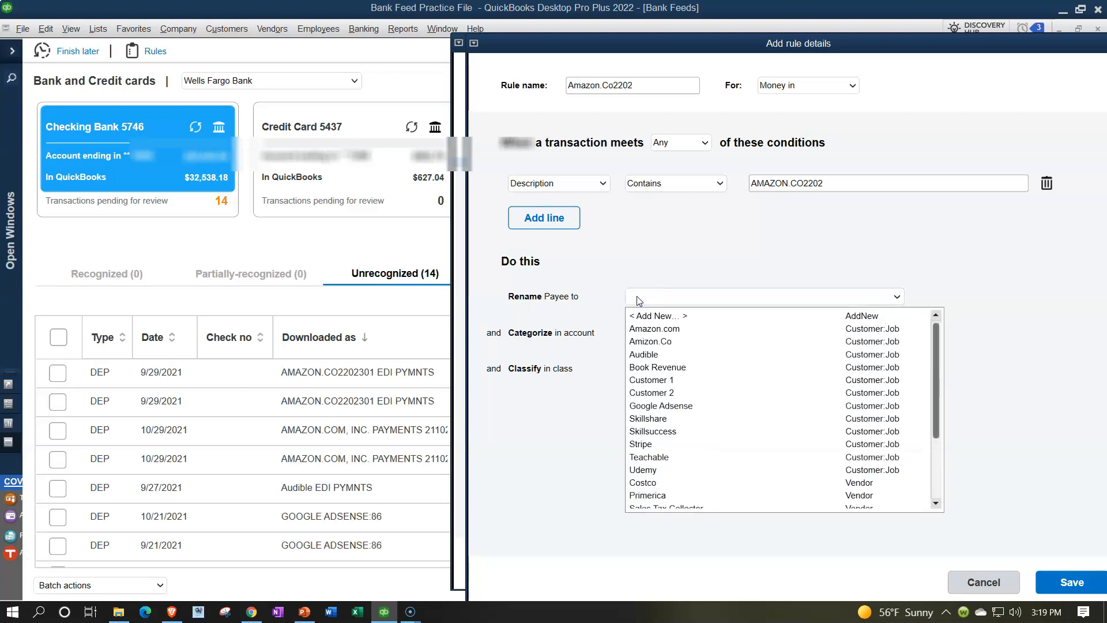
{"action": "left_click", "coordinate": [659, 343]}
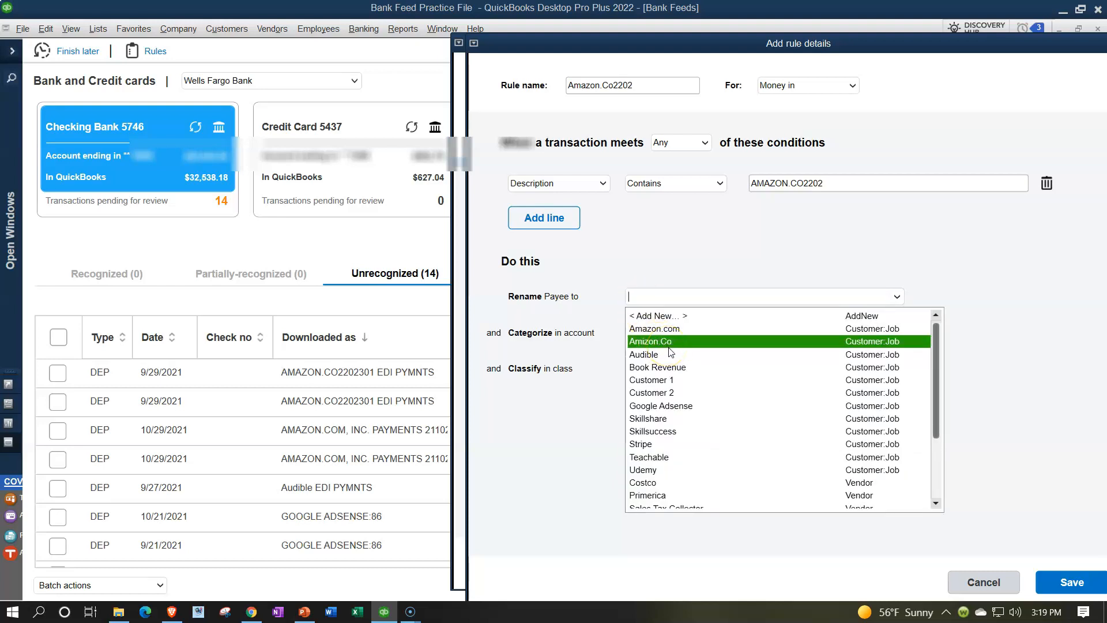
{"action": "left_click", "coordinate": [676, 346]}
{"action": "left_click", "coordinate": [677, 343]}
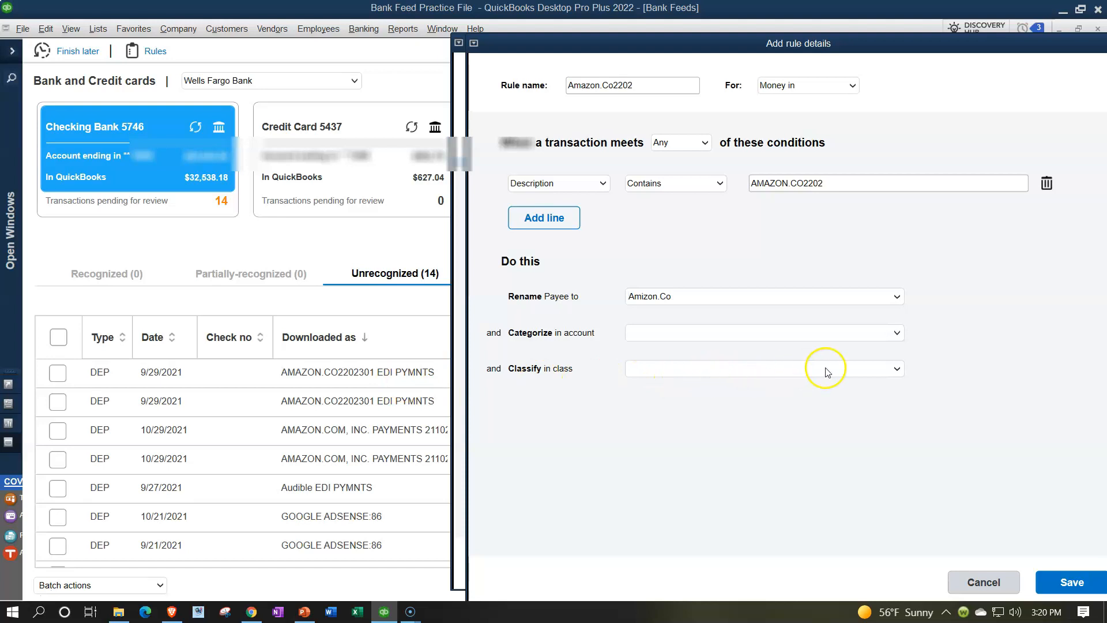
Categorize the rule's transactions in the Video Content Add Revenue income account
{"action": "left_click", "coordinate": [897, 333]}
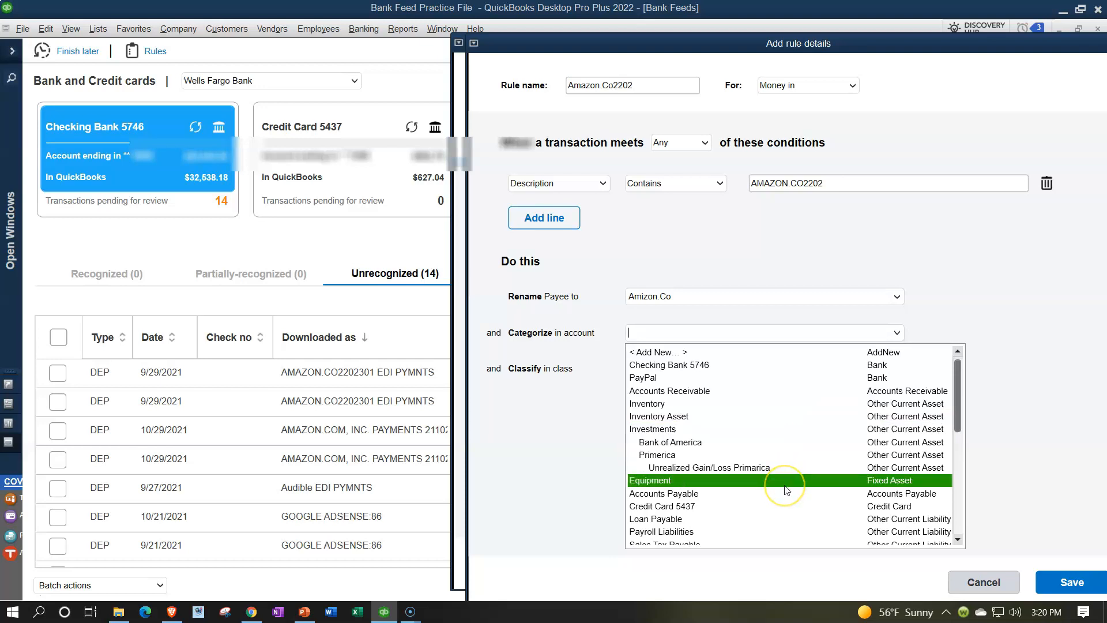
{"action": "scroll", "coordinate": [787, 490], "scroll_direction": "down", "scroll_amount": 4}
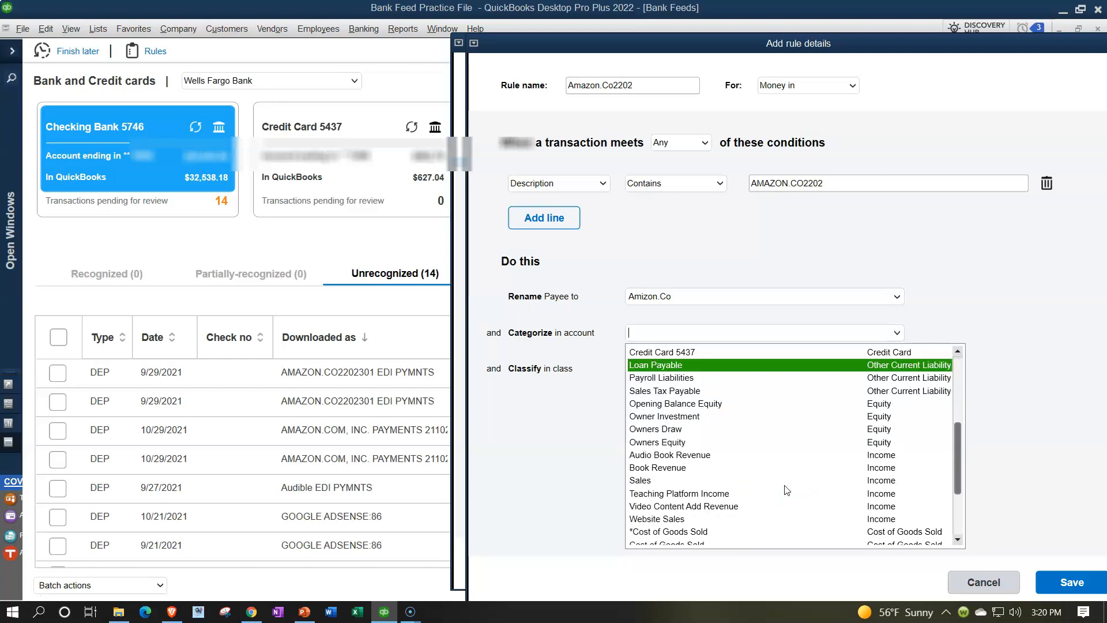
{"action": "left_click", "coordinate": [764, 455]}
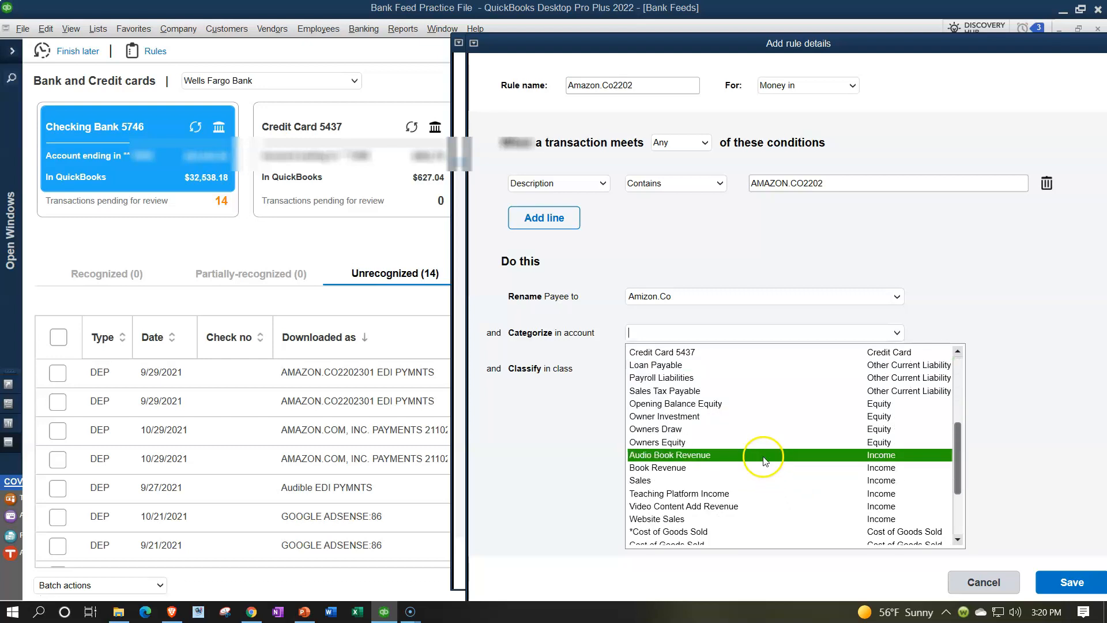
{"action": "left_click", "coordinate": [764, 507]}
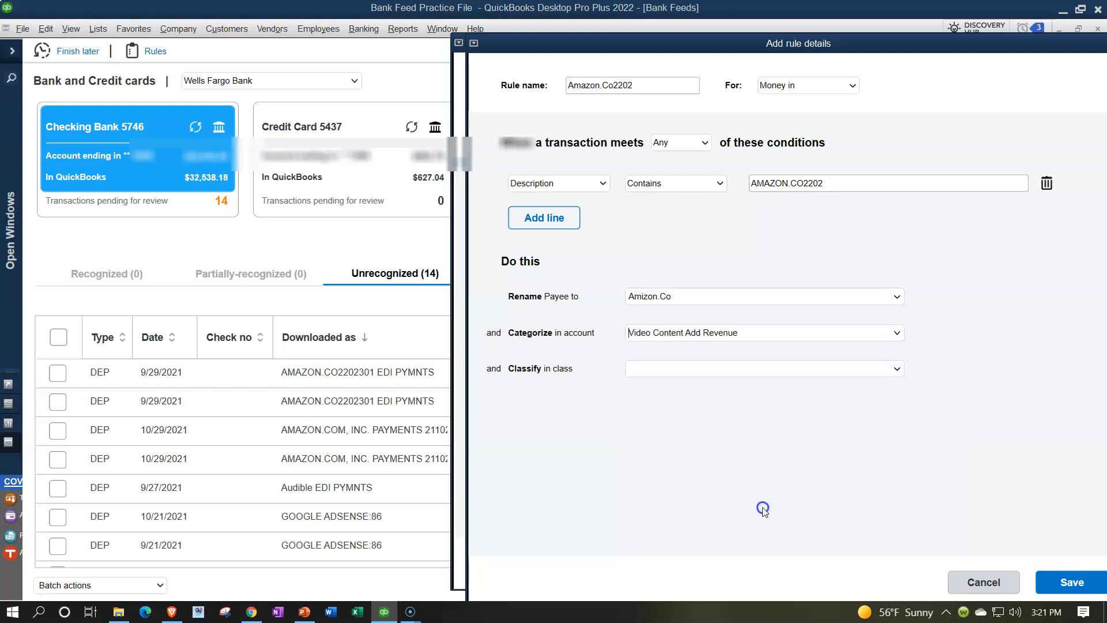
Create a new account named Locatron 1 from the rule's category choices
{"action": "left_click", "coordinate": [756, 338]}
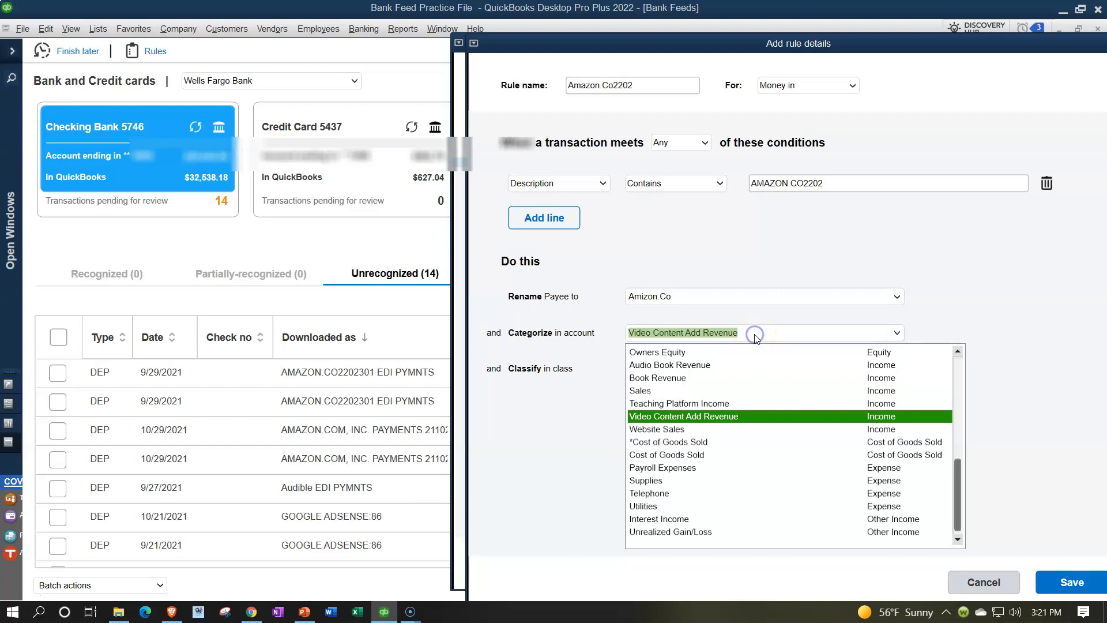
{"action": "scroll", "coordinate": [772, 361], "scroll_direction": "up", "scroll_amount": 6}
{"action": "left_click", "coordinate": [645, 352]}
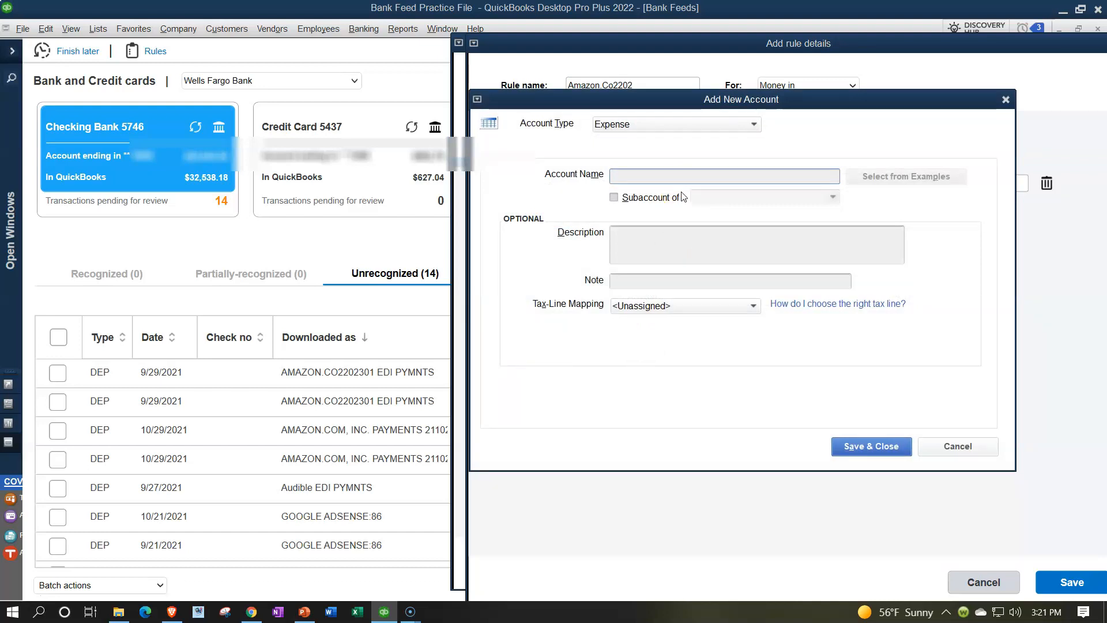
{"action": "type", "text": "Loa"}
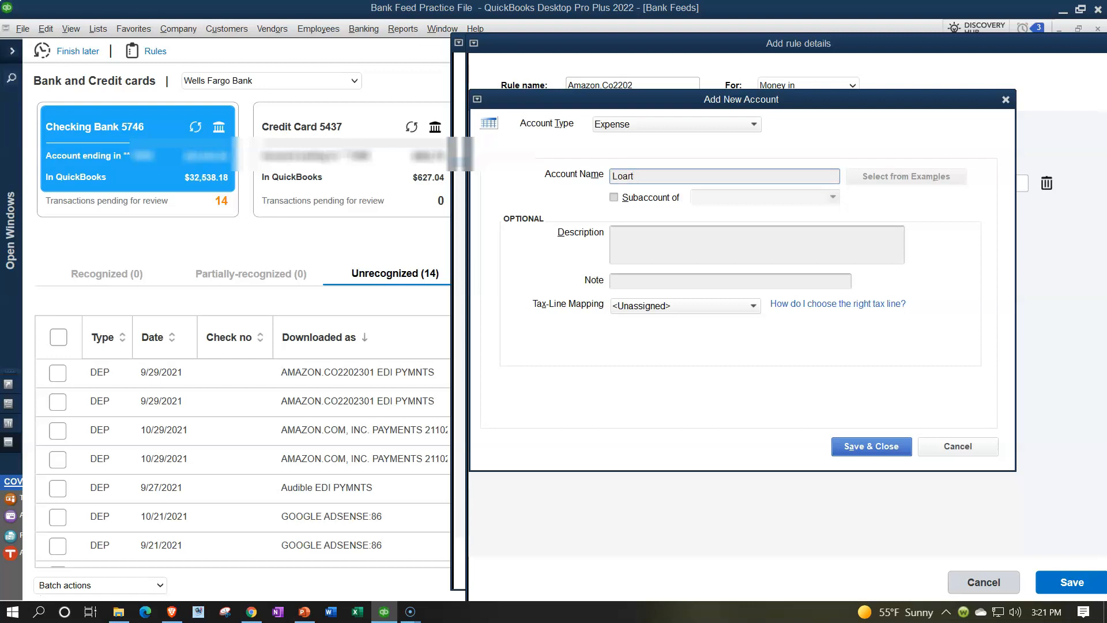
{"action": "key", "text": "BackSpace"}
{"action": "type", "text": "catron 1"}
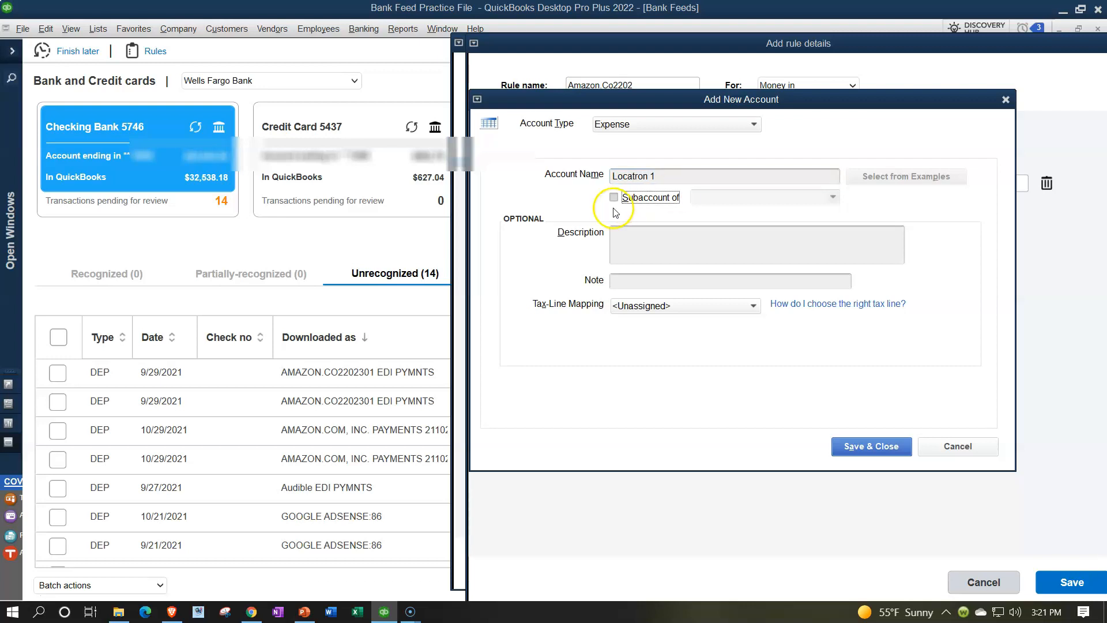
Make the new account an Income subaccount of Video Content Add Revenue and save it
{"action": "left_click", "coordinate": [614, 197]}
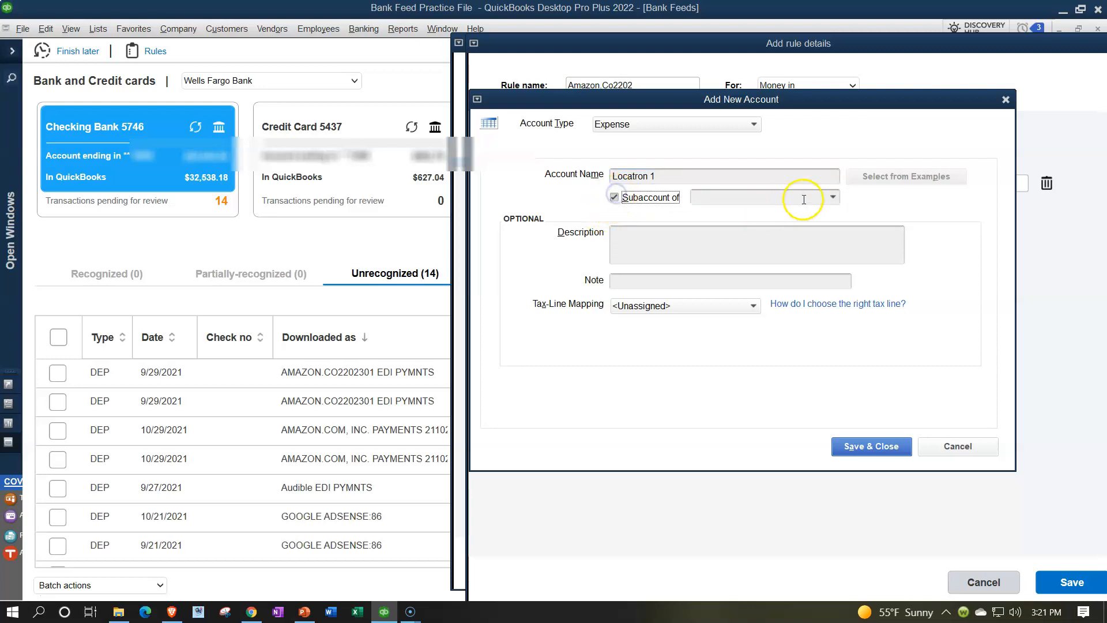
{"action": "left_click", "coordinate": [833, 197]}
{"action": "left_click", "coordinate": [833, 198]}
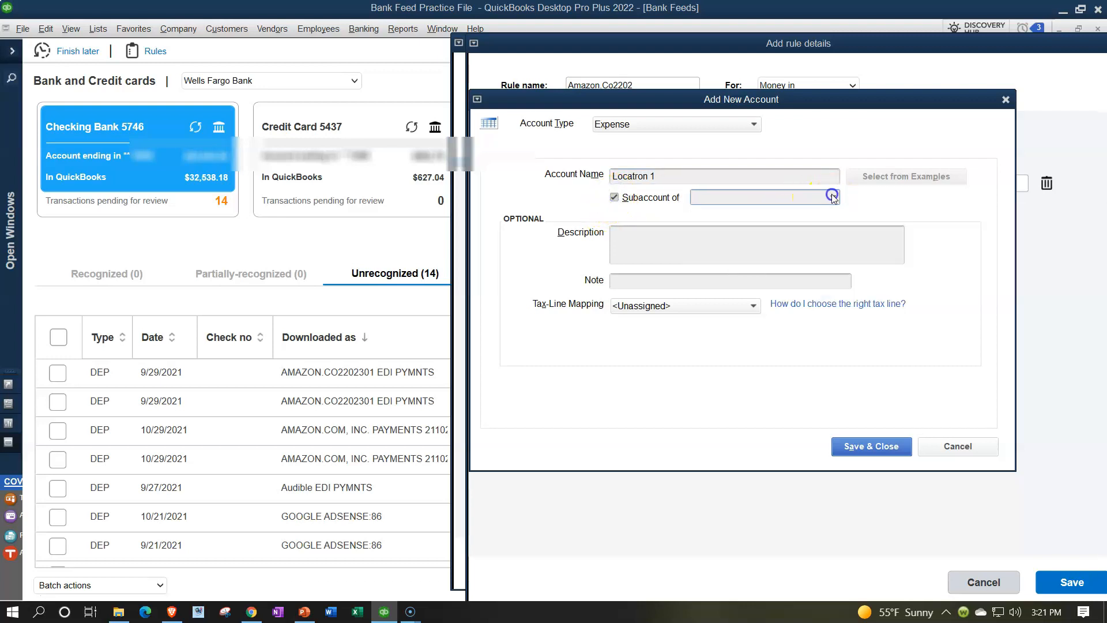
{"action": "left_click", "coordinate": [744, 128]}
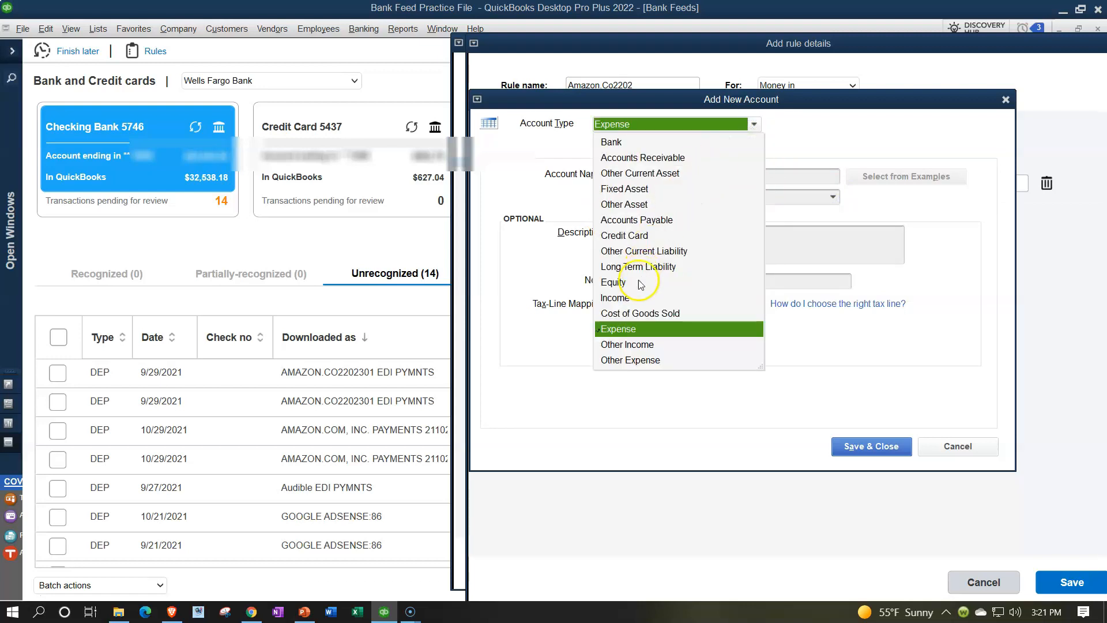
{"action": "left_click", "coordinate": [622, 297]}
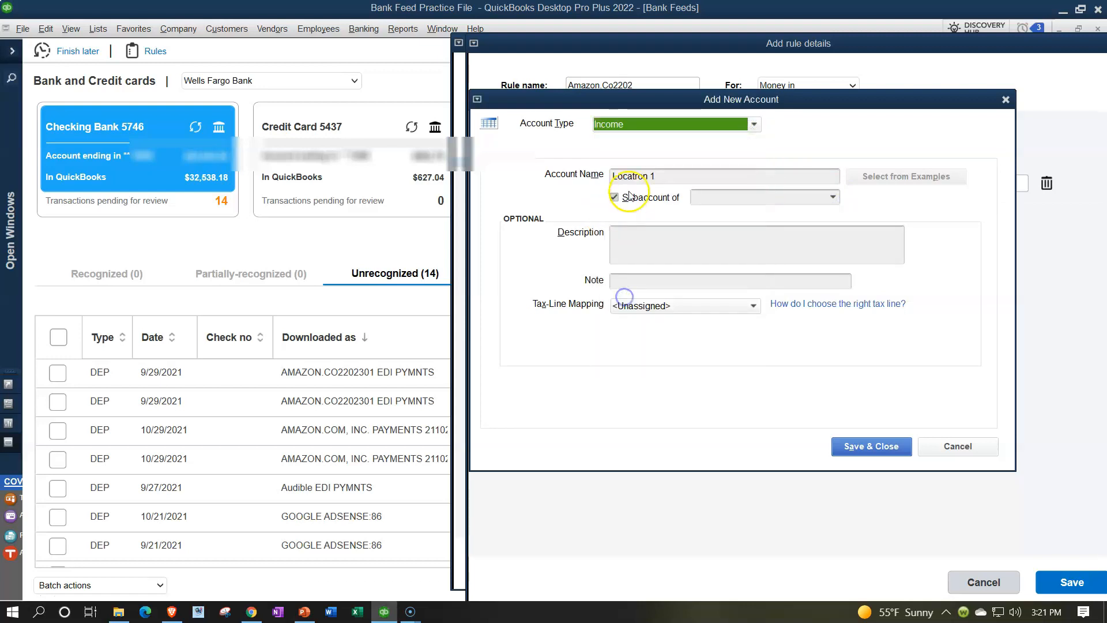
{"action": "left_click", "coordinate": [833, 196]}
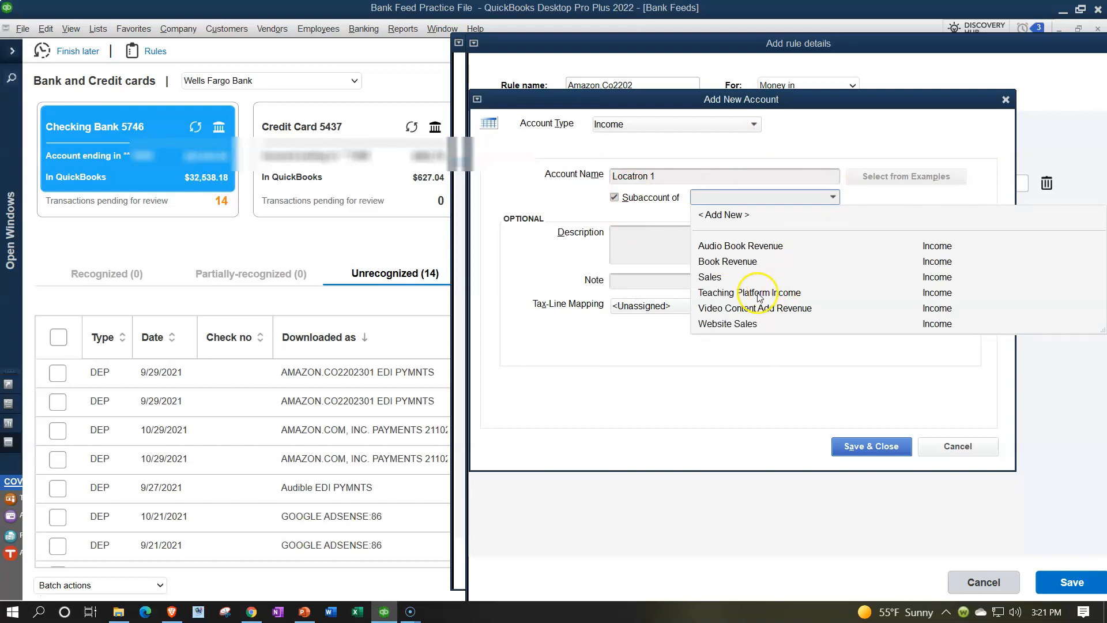
{"action": "left_click", "coordinate": [718, 310]}
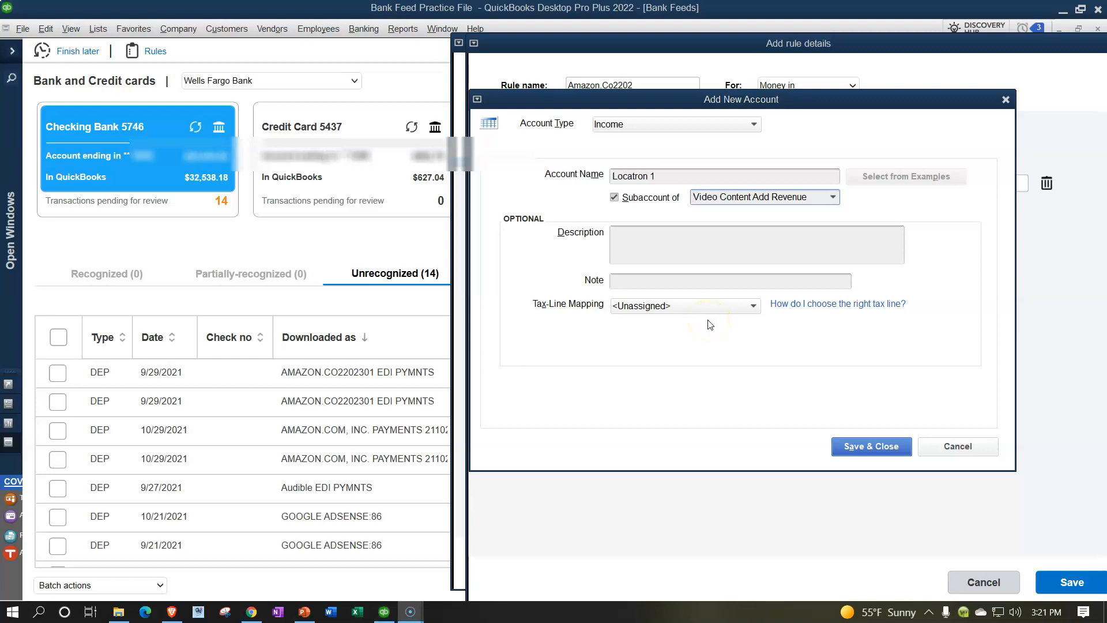
{"action": "left_click", "coordinate": [895, 449]}
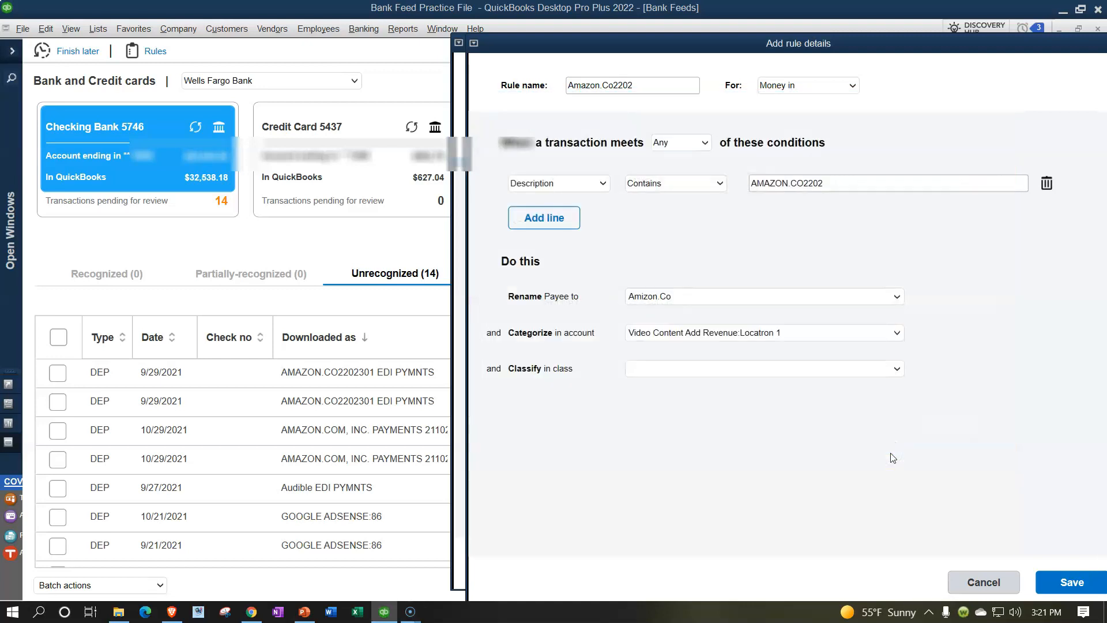
Classify the rule's transactions in a newly added class L1 and save the rule
{"action": "left_click", "coordinate": [897, 370]}
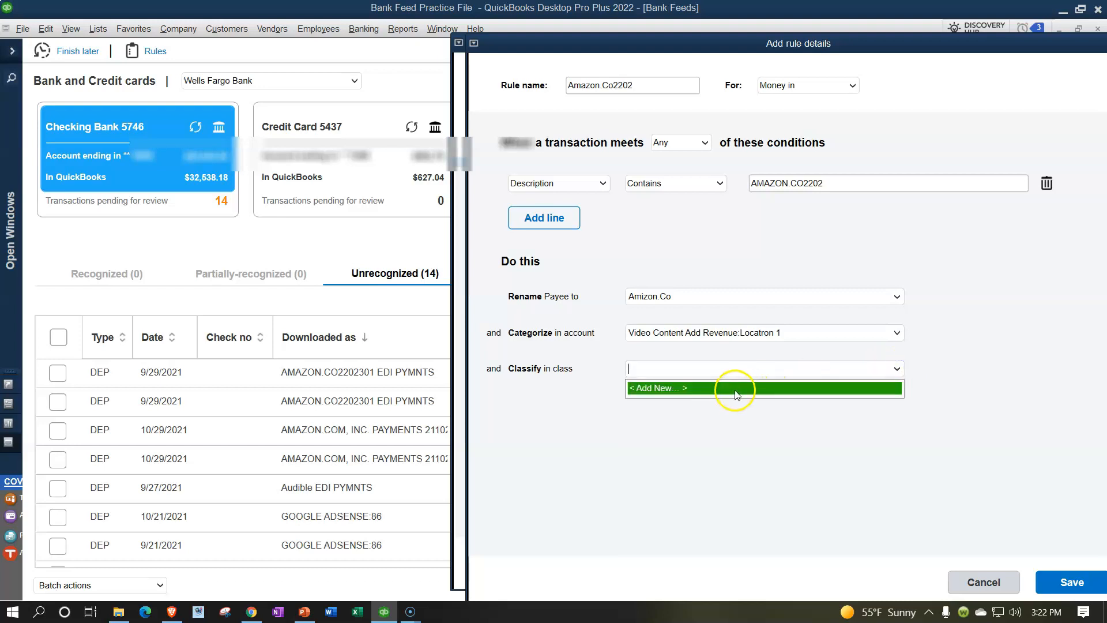
{"action": "left_click", "coordinate": [655, 364]}
{"action": "type", "text": "Location 1"}
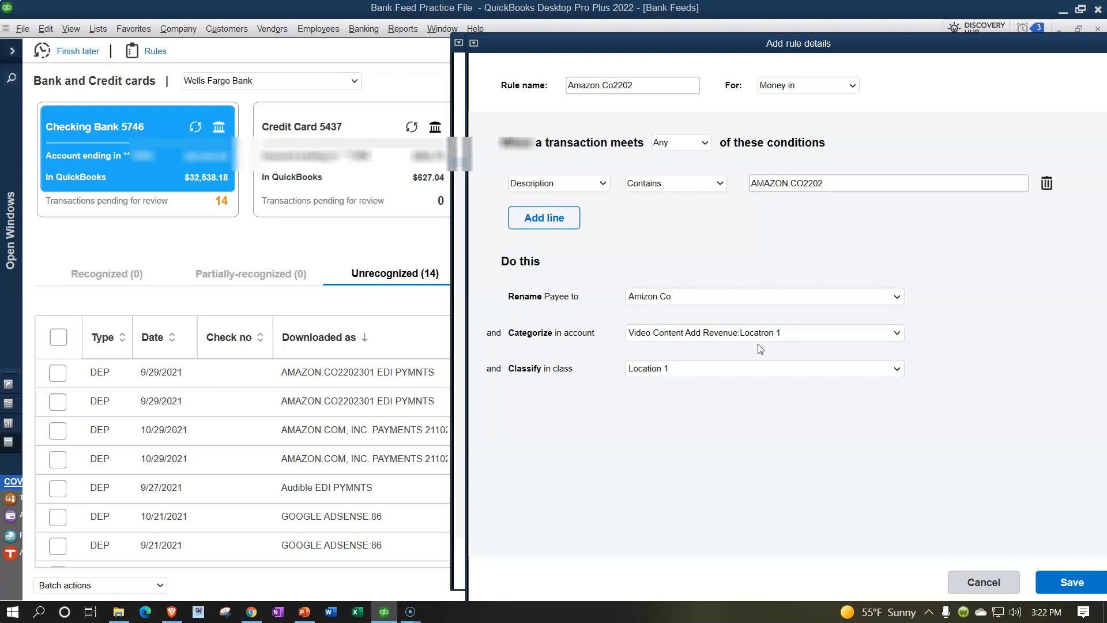
{"action": "key", "text": "BackSpace"}
{"action": "key", "text": "BackSpace"}
{"action": "key", "text": "BackSpace"}
{"action": "key", "text": "BackSpace"}
{"action": "key", "text": "BackSpace"}
{"action": "key", "text": "BackSpace"}
{"action": "key", "text": "BackSpace"}
{"action": "type", "text": "1"}
{"action": "left_click", "coordinate": [1061, 578]}
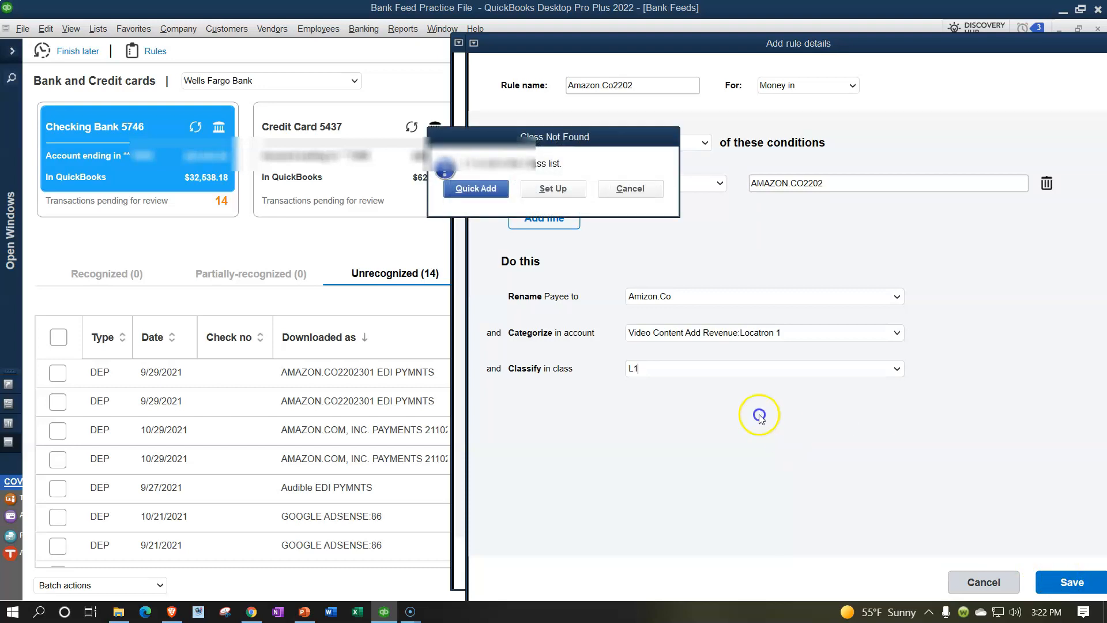
{"action": "left_click", "coordinate": [494, 189]}
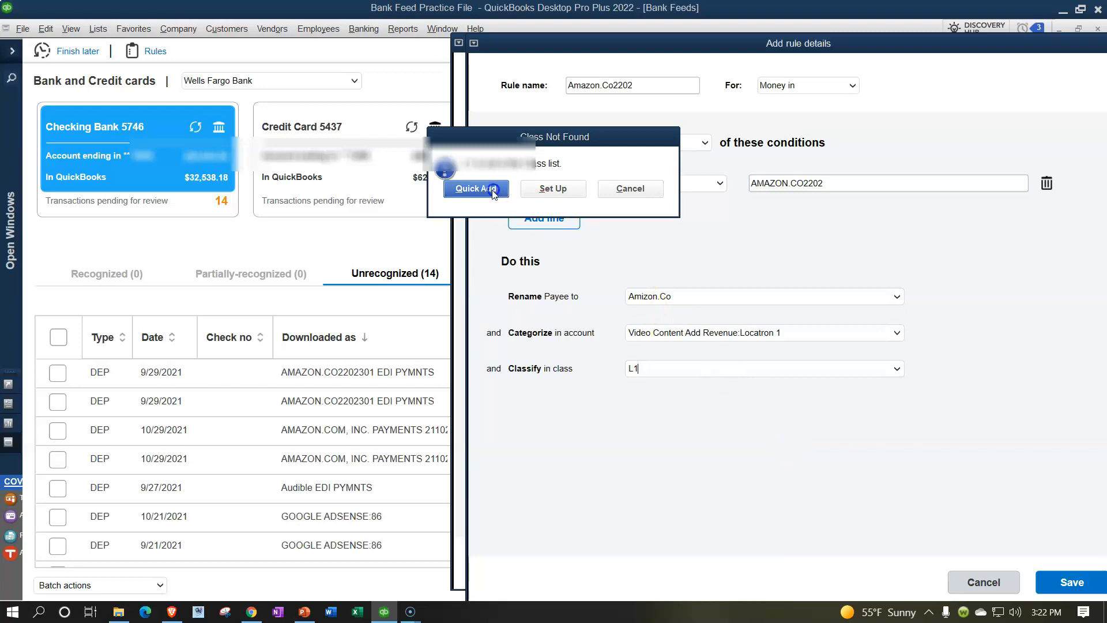
{"action": "left_click", "coordinate": [1073, 581]}
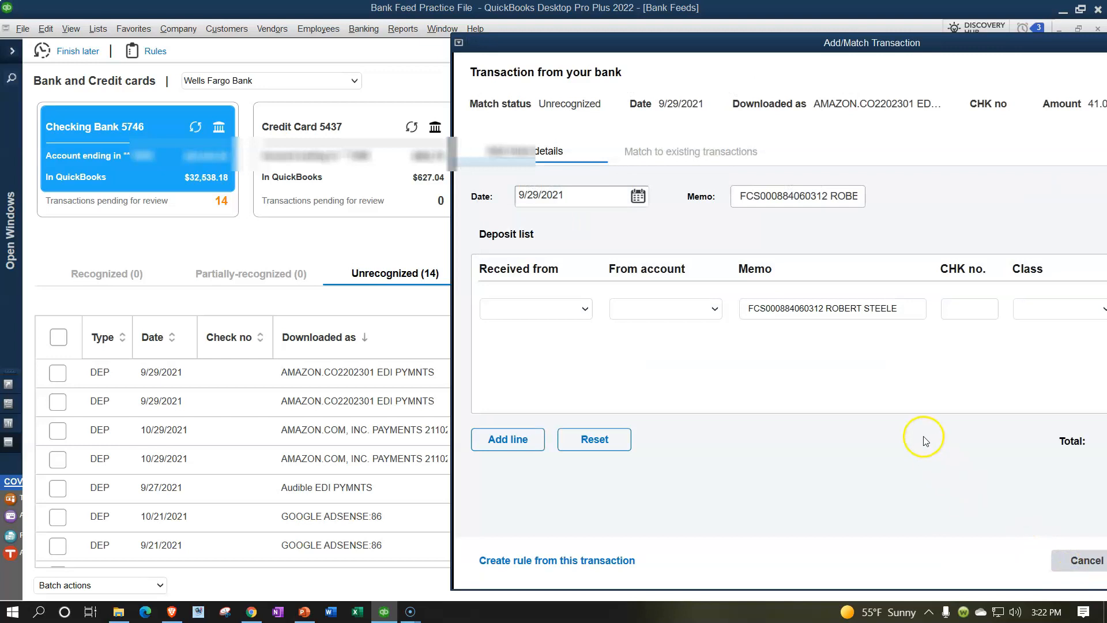
{"action": "left_click_drag", "start_coordinate": [886, 46], "coordinate": [618, 30]}
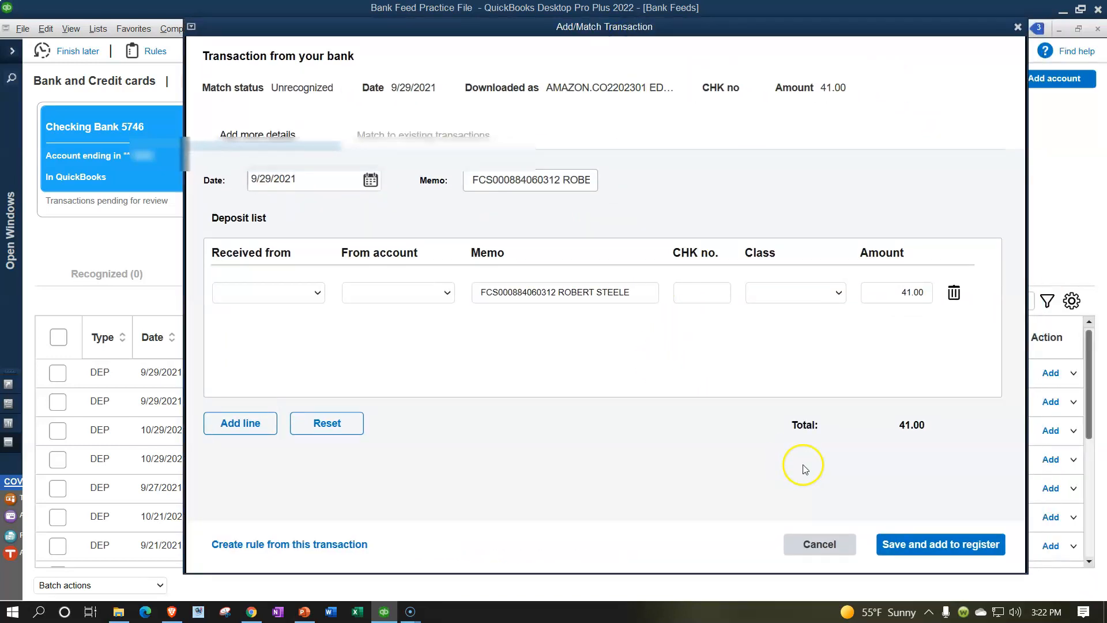
{"action": "left_click", "coordinate": [938, 545]}
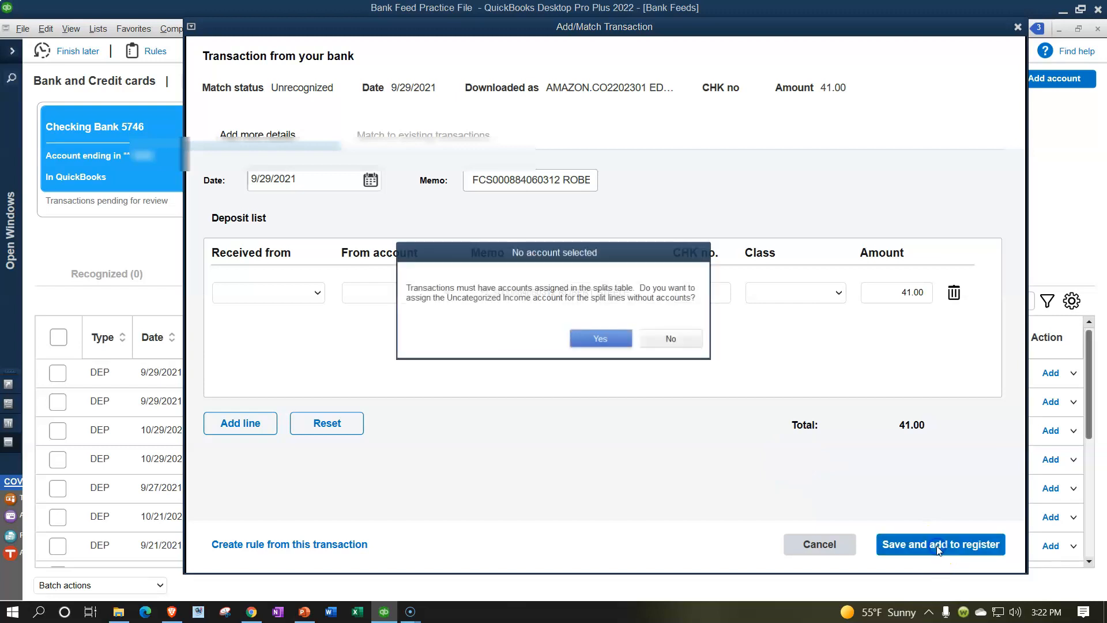
{"action": "left_click", "coordinate": [631, 343]}
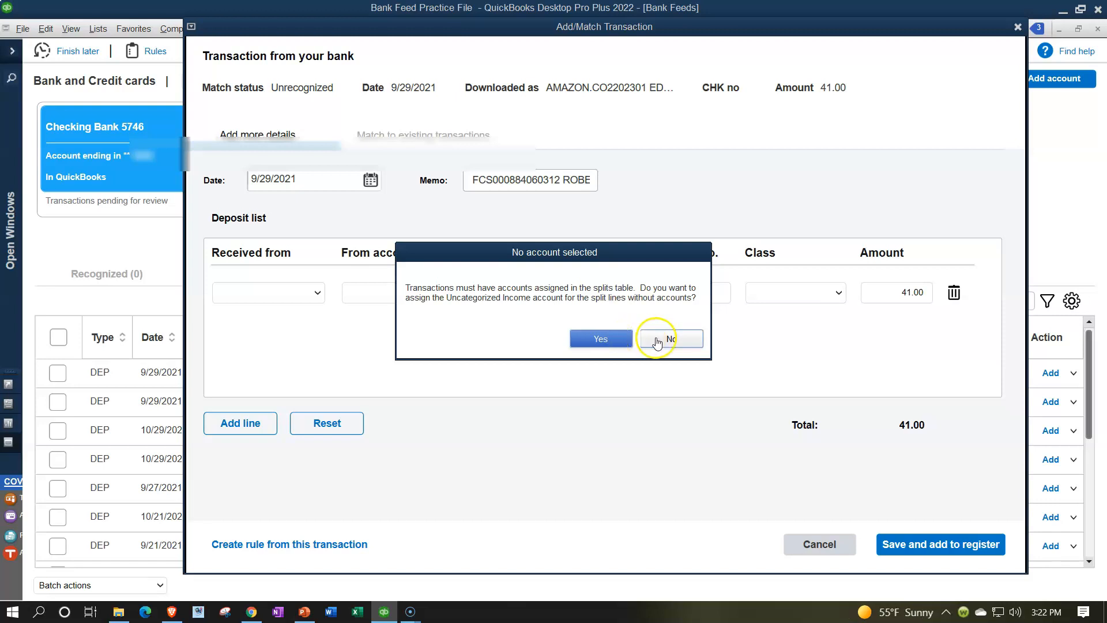
{"action": "left_click", "coordinate": [683, 341]}
Close the deposit's details, sort the unrecognized transactions by their downloaded description, and show the recognized ones
{"action": "left_click", "coordinate": [1017, 27]}
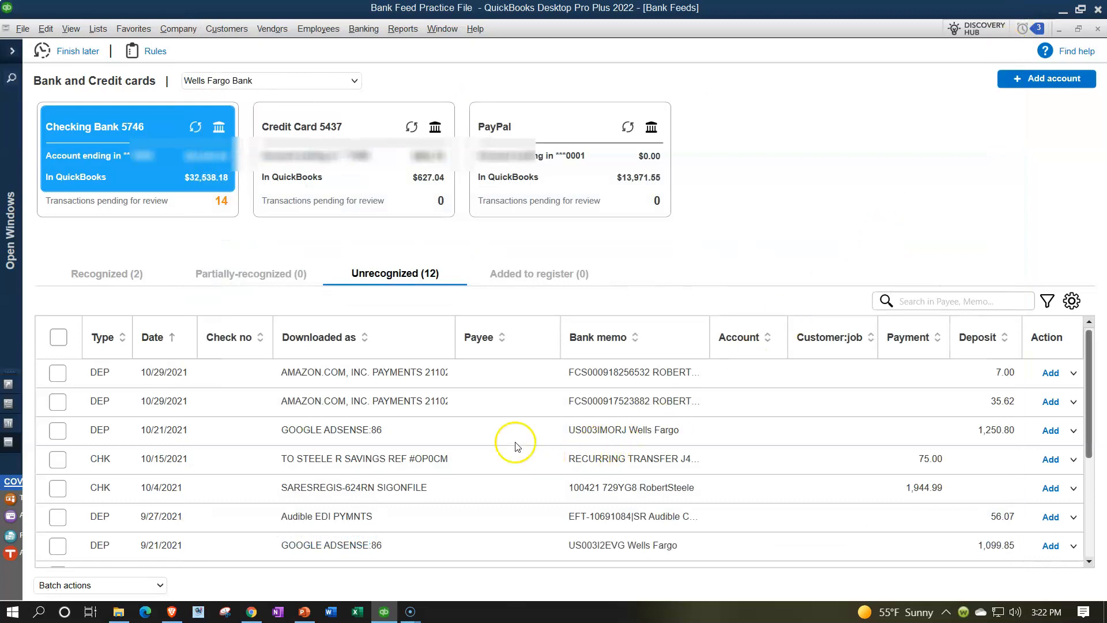
{"action": "left_click", "coordinate": [342, 339]}
{"action": "left_click", "coordinate": [342, 339]}
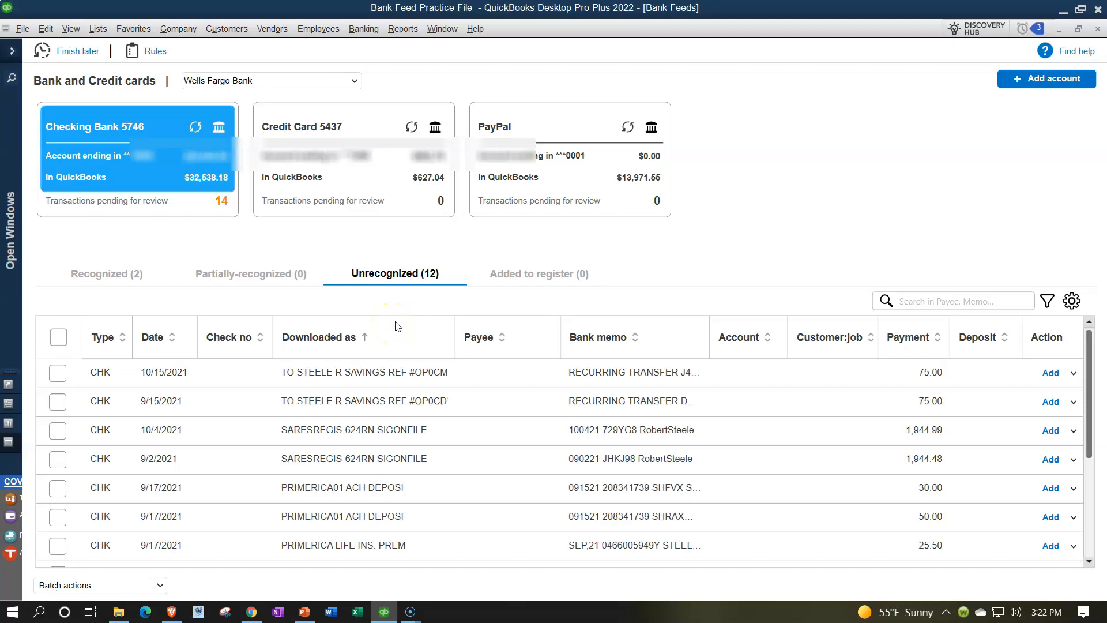
{"action": "left_click", "coordinate": [111, 275]}
{"action": "left_click", "coordinate": [188, 374]}
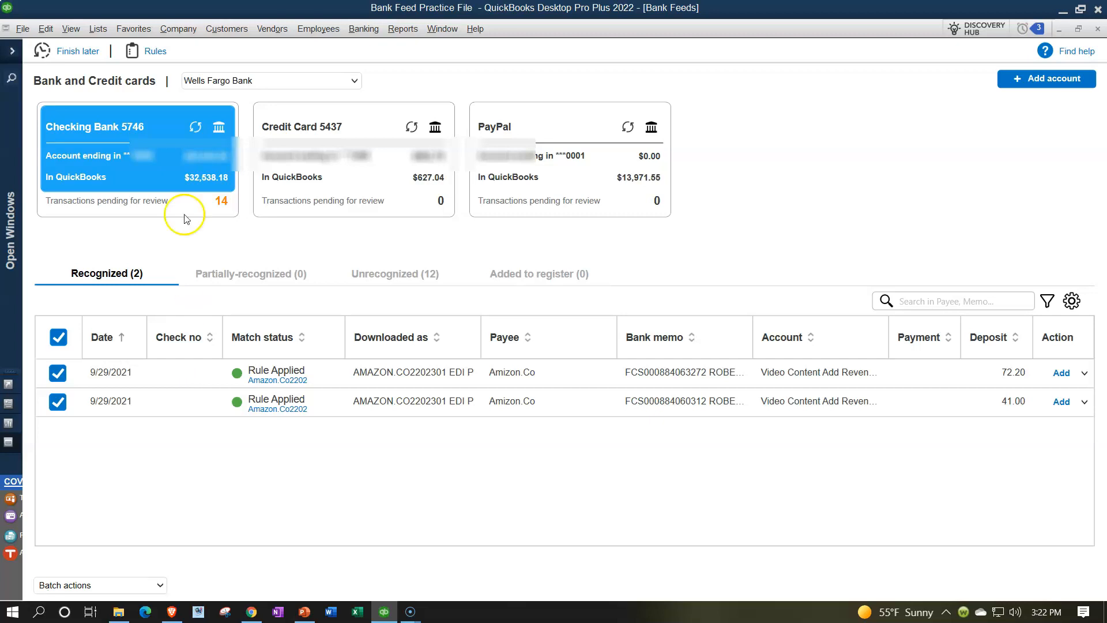
Review the details of the Amazon.Co2202 rule in the rules list, leaving it unchanged
{"action": "left_click", "coordinate": [156, 54]}
{"action": "left_click_drag", "start_coordinate": [235, 53], "coordinate": [306, 68]}
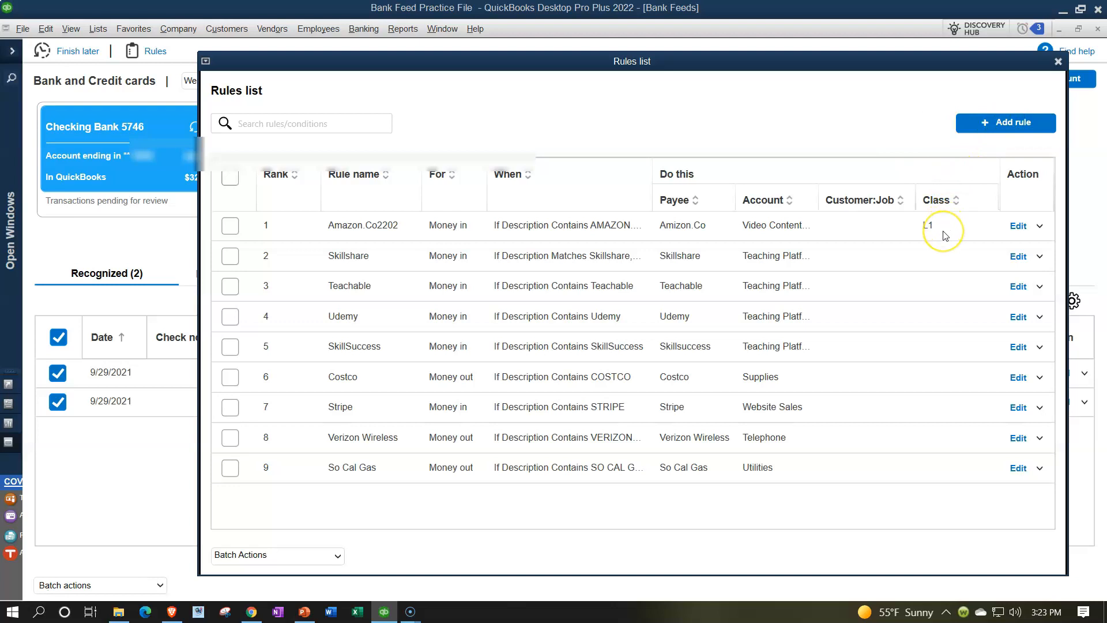
{"action": "left_click", "coordinate": [1018, 226]}
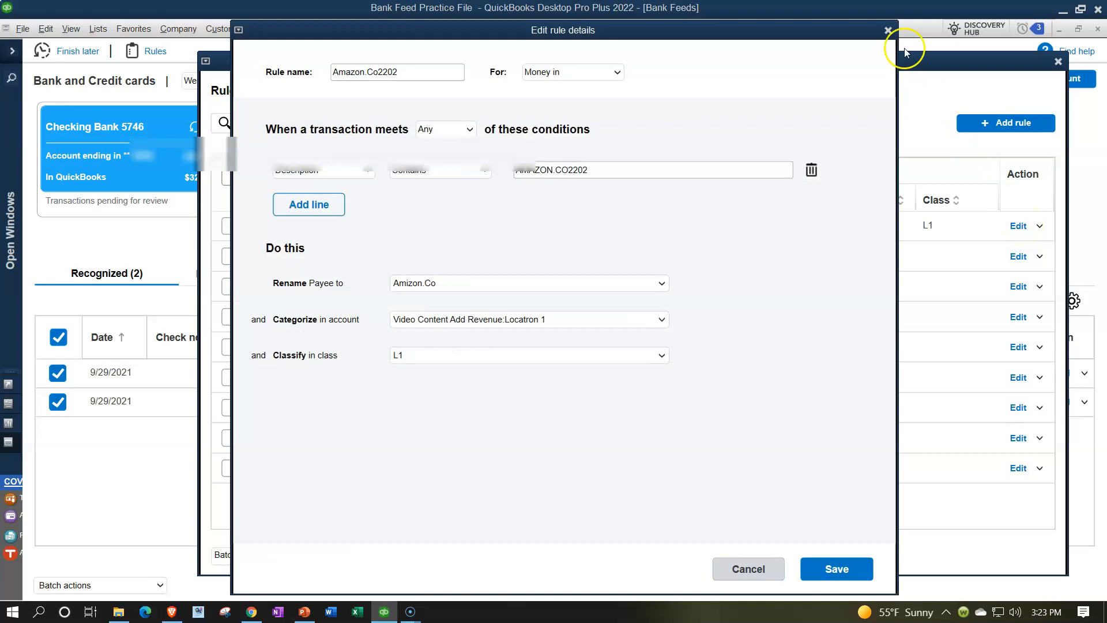
{"action": "left_click", "coordinate": [888, 31]}
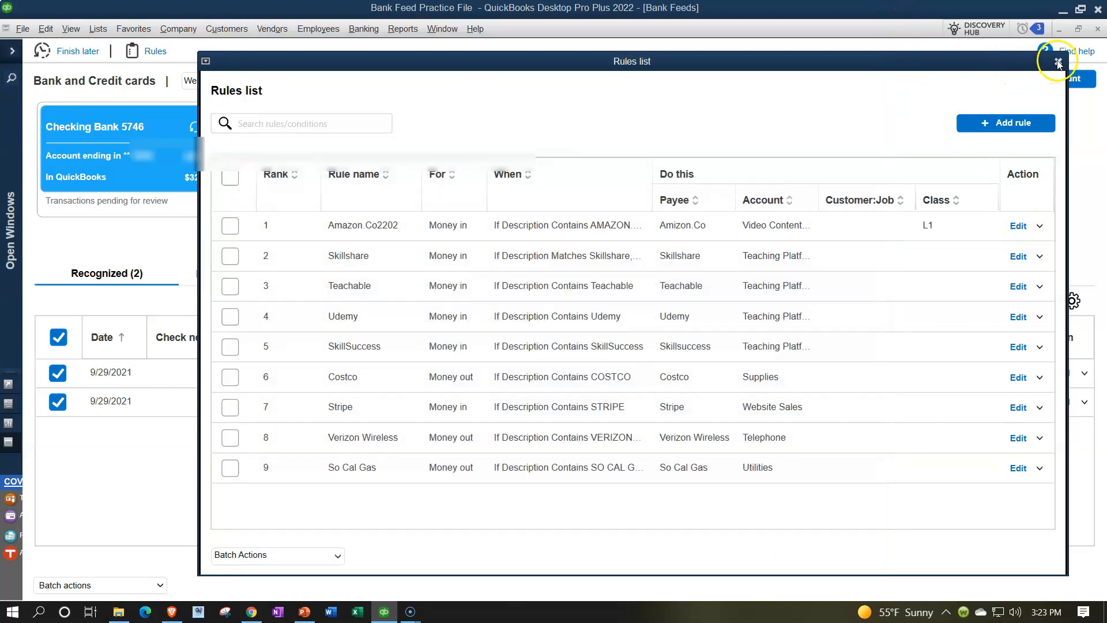
{"action": "left_click", "coordinate": [1058, 61]}
{"action": "left_click", "coordinate": [1032, 80]}
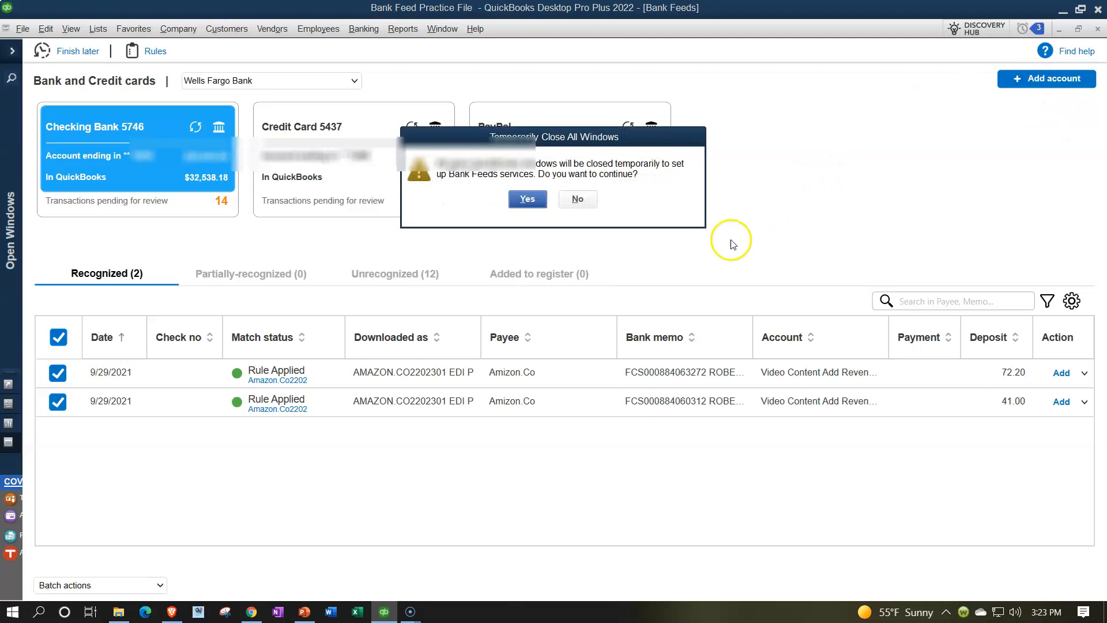
{"action": "left_click", "coordinate": [588, 199]}
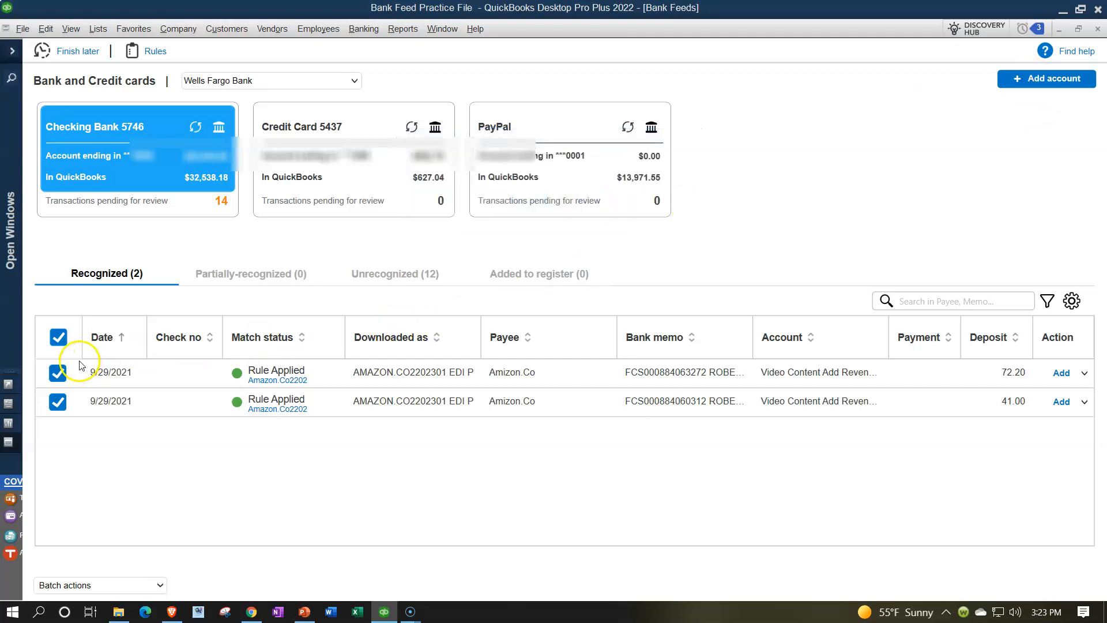
Add both recognized Amizon.Co deposits to the register in one batch and show the added transactions
{"action": "left_click", "coordinate": [161, 586]}
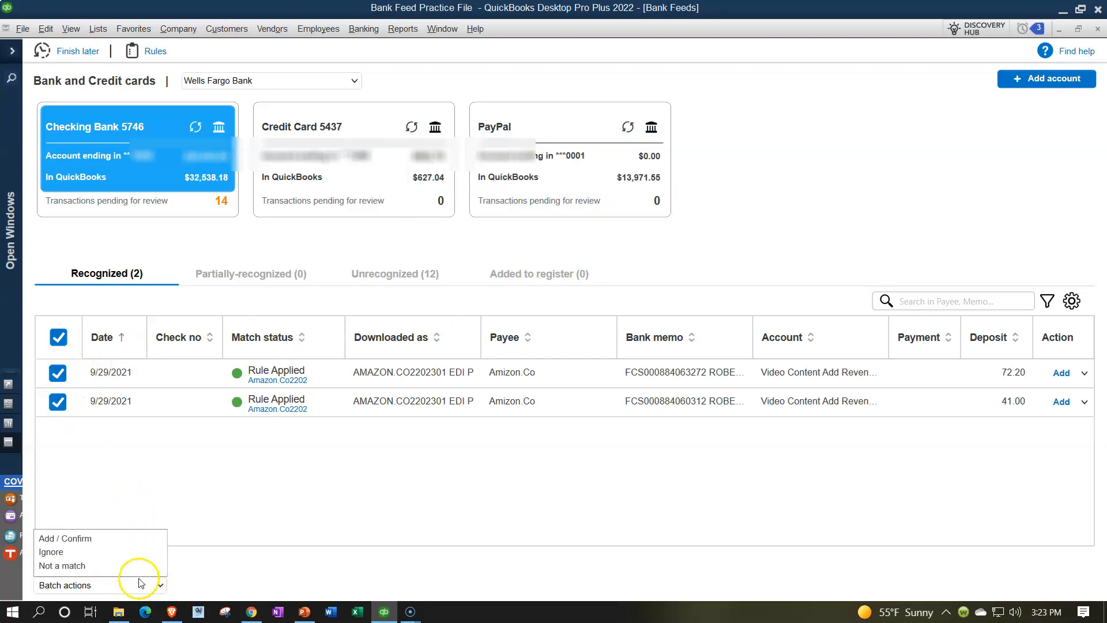
{"action": "left_click", "coordinate": [123, 538]}
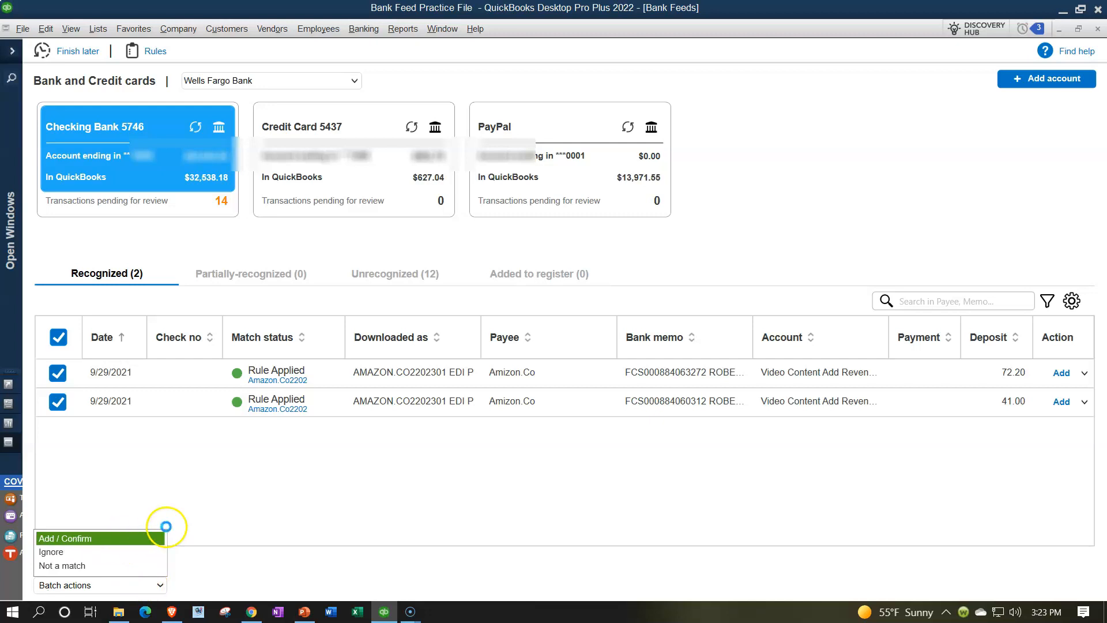
{"action": "left_click", "coordinate": [645, 339]}
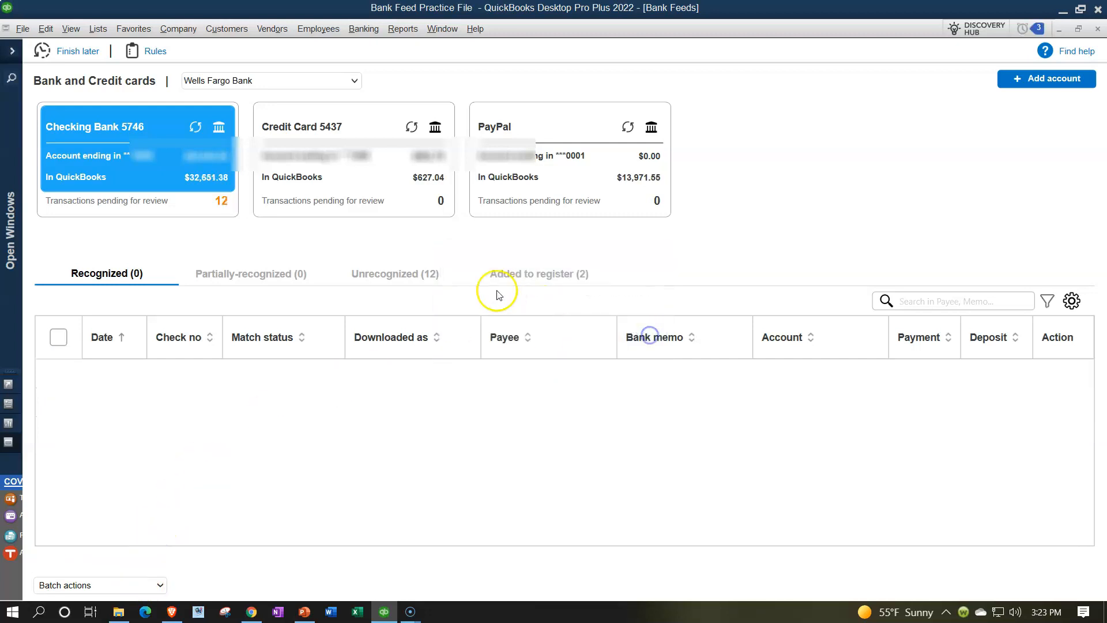
{"action": "left_click", "coordinate": [536, 283]}
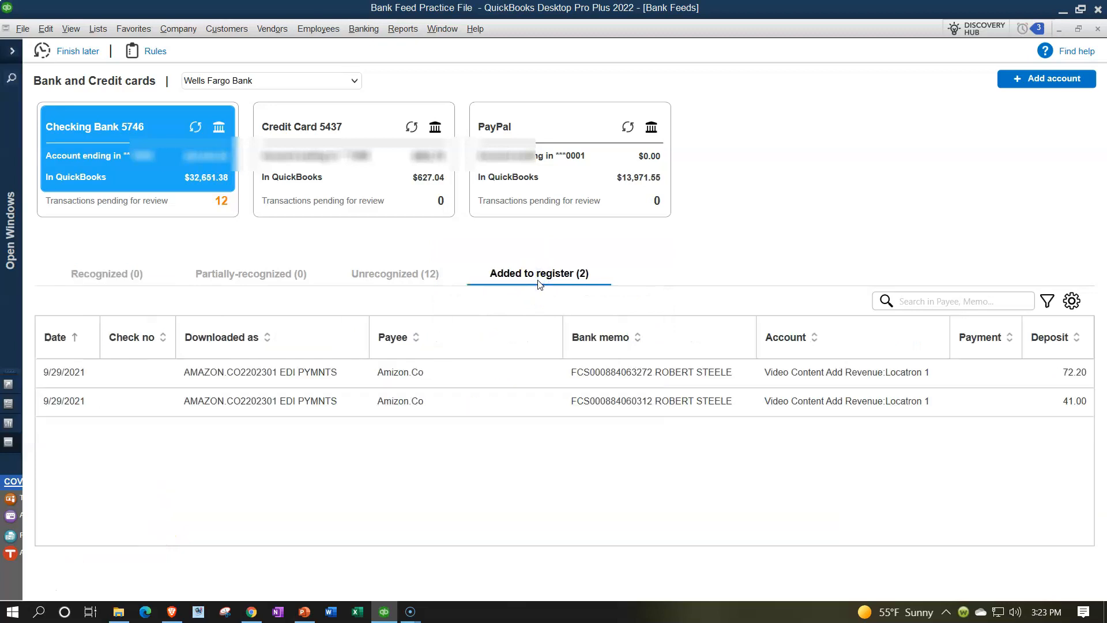
Switch to the 2021 Profit & Loss report and examine Video Content Add Revenue and its Locatron 1 subaccount
{"action": "left_click", "coordinate": [11, 50]}
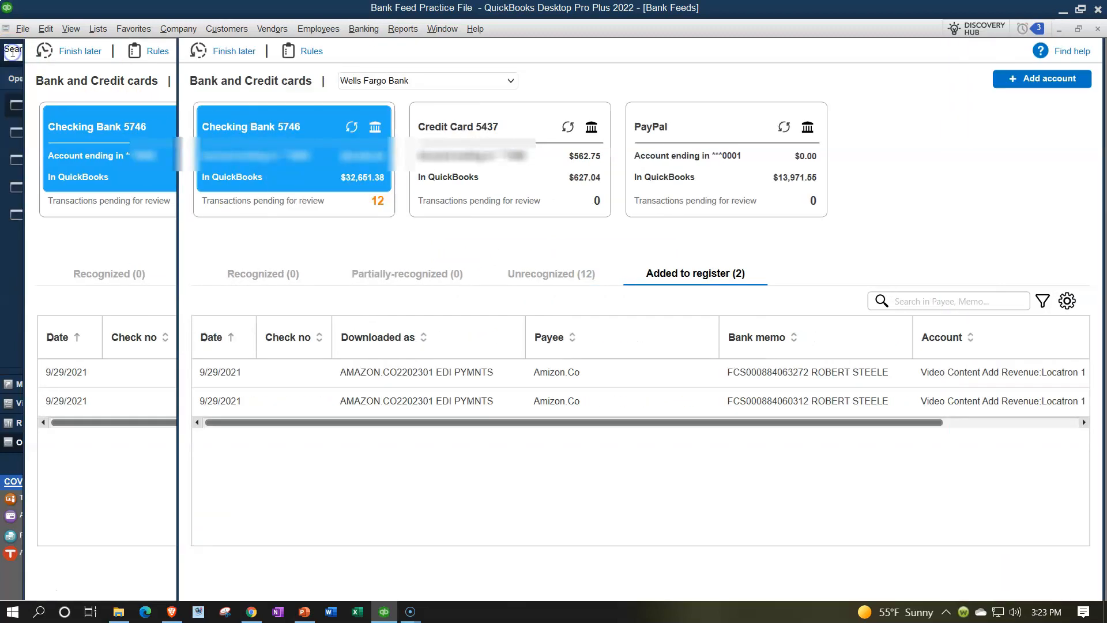
{"action": "left_click", "coordinate": [77, 183]}
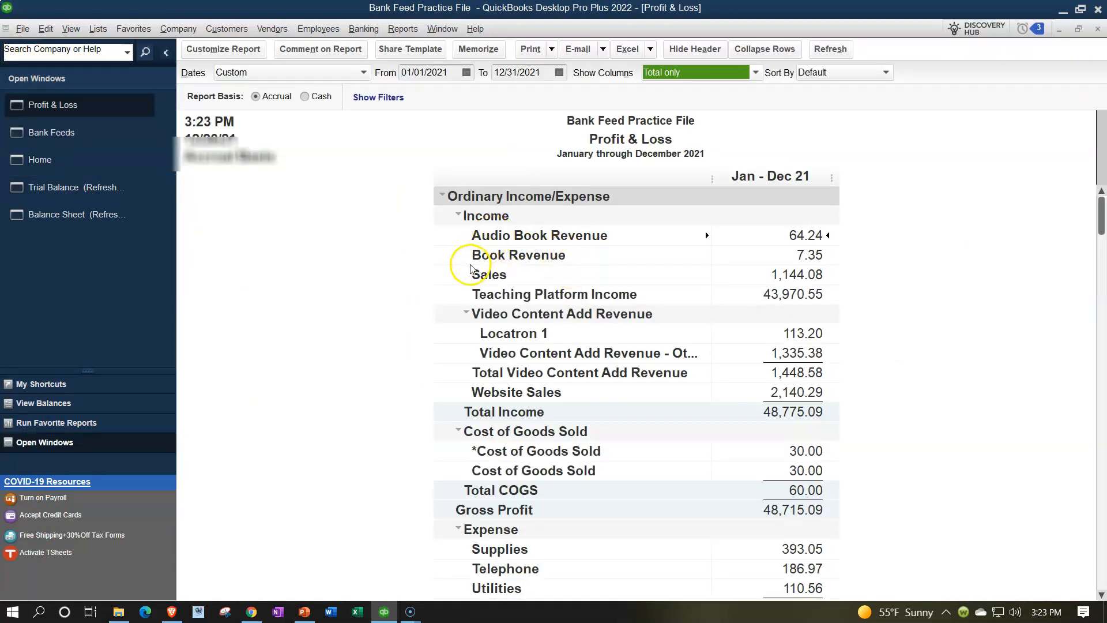
{"action": "left_click", "coordinate": [465, 314]}
{"action": "left_click", "coordinate": [508, 316]}
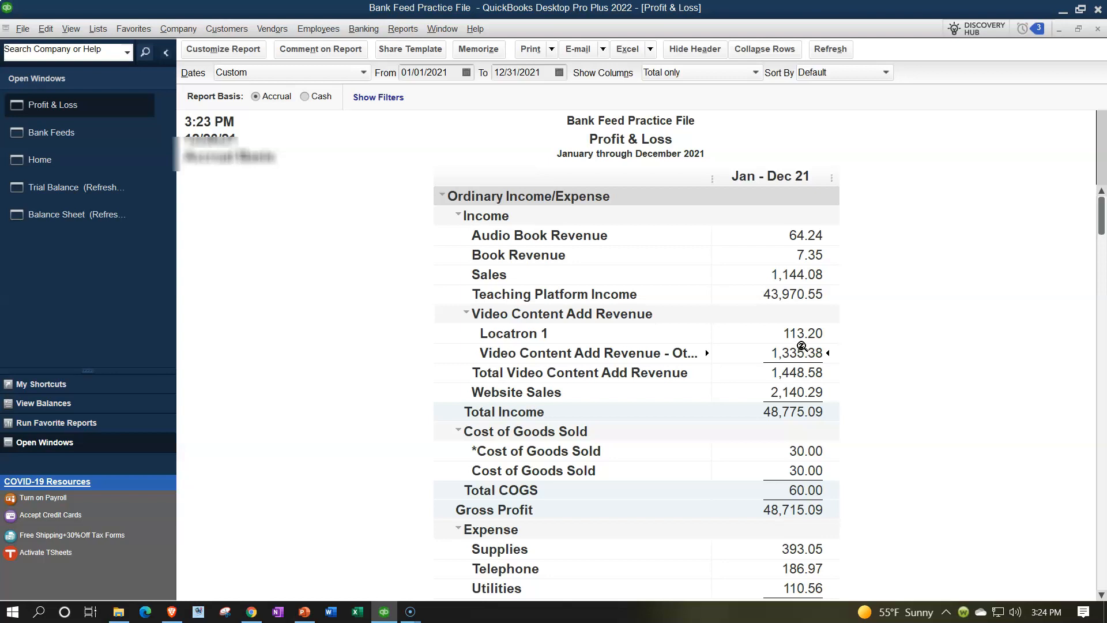
Open the Profit & Loss by Class report for 01/01/2021 to 12/31/2021
{"action": "left_click", "coordinate": [407, 28]}
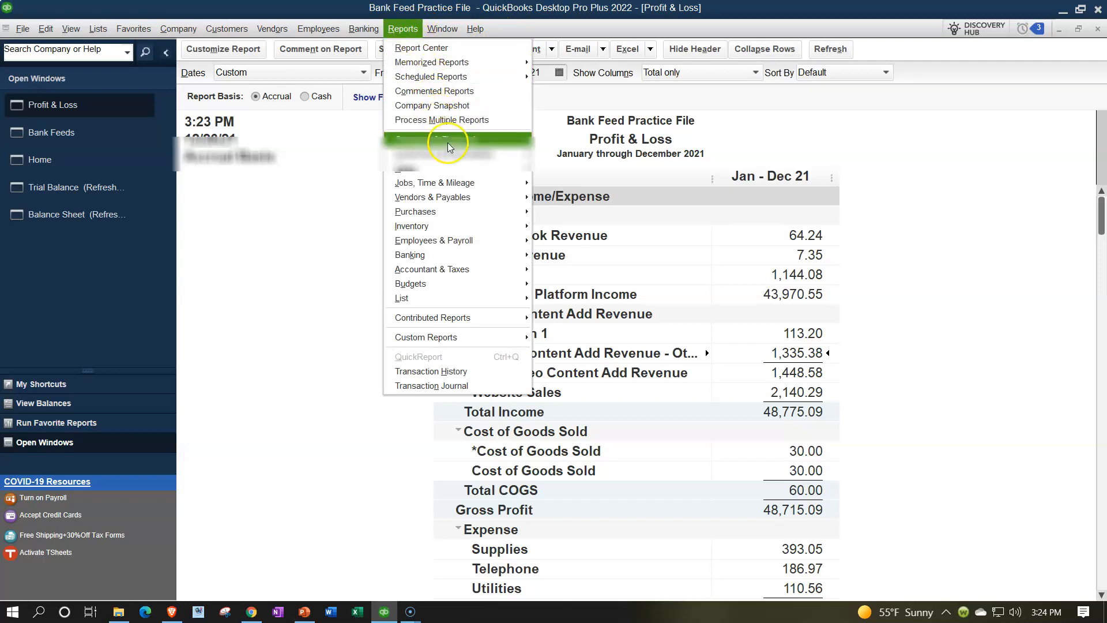
{"action": "mouse_move", "coordinate": [439, 139]}
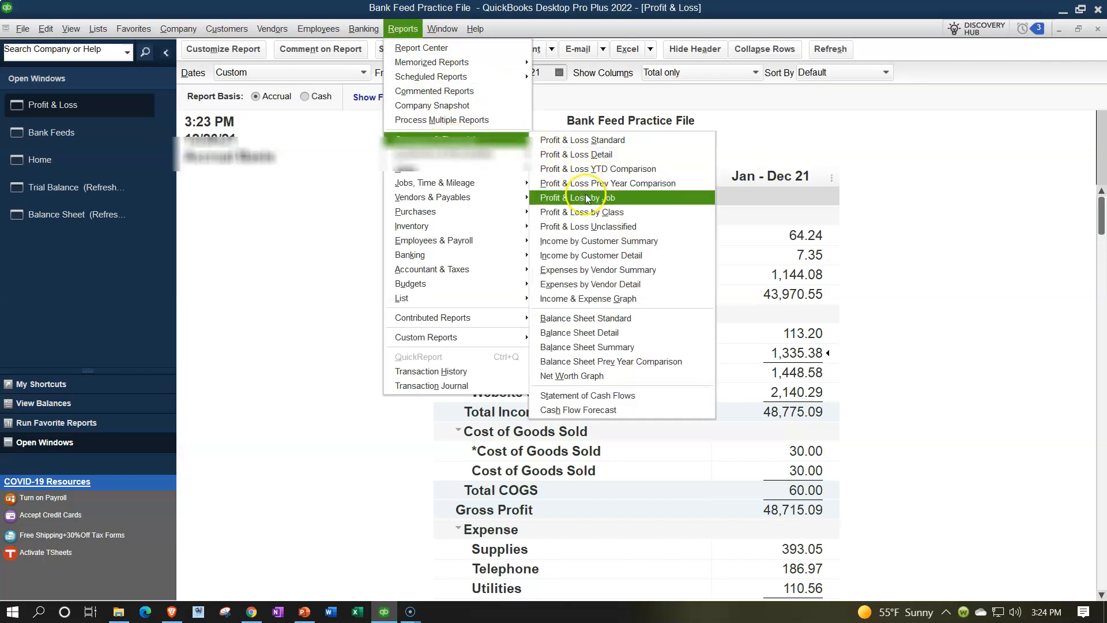
{"action": "left_click", "coordinate": [592, 217]}
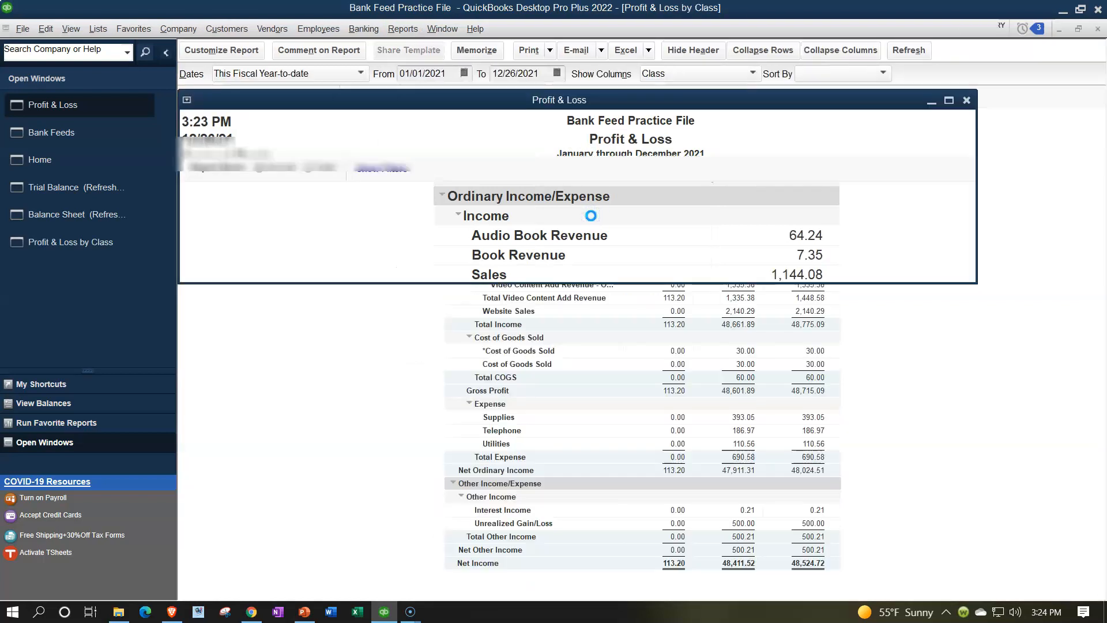
{"action": "key", "text": "Tab"}
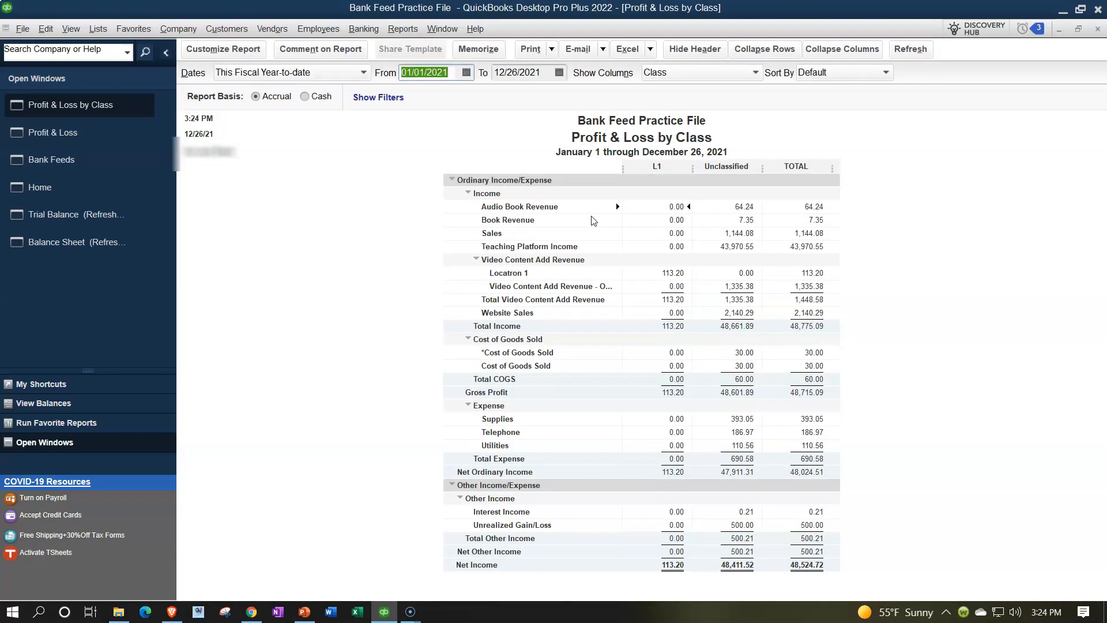
{"action": "type", "text": "01/01/2021"}
{"action": "key", "text": "Tab"}
{"action": "type", "text": "123"}
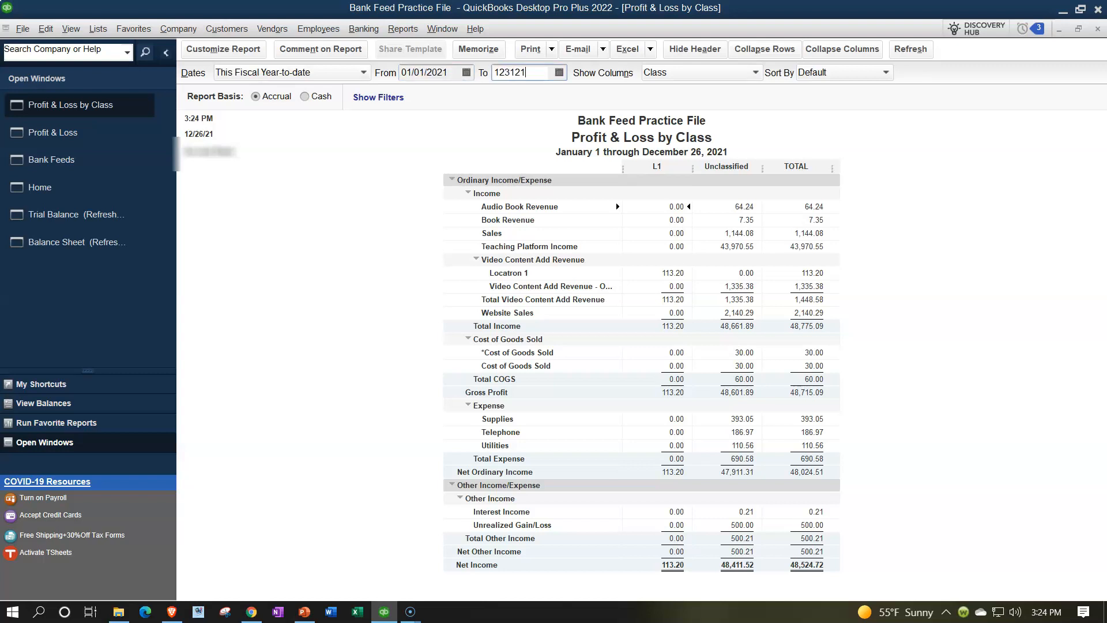
{"action": "key", "text": "Tab"}
Set the report's font size to 14 and examine the L1 class amounts under Video Content Add Revenue
{"action": "left_click", "coordinate": [253, 50]}
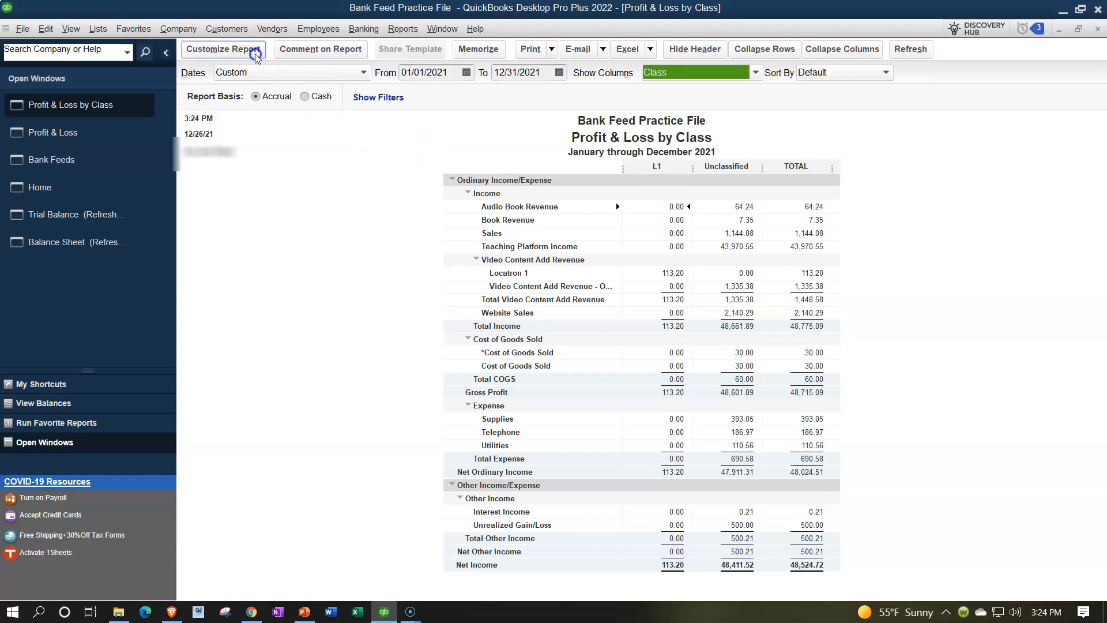
{"action": "left_click", "coordinate": [476, 130]}
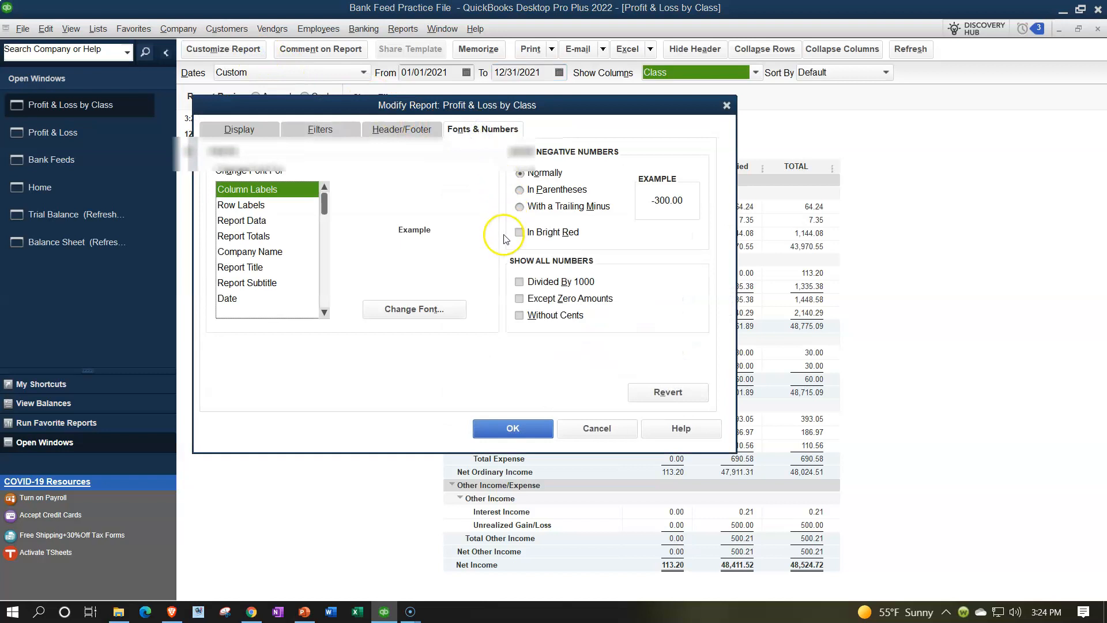
{"action": "left_click", "coordinate": [455, 310]}
{"action": "left_click", "coordinate": [447, 269]}
{"action": "left_click", "coordinate": [432, 272]}
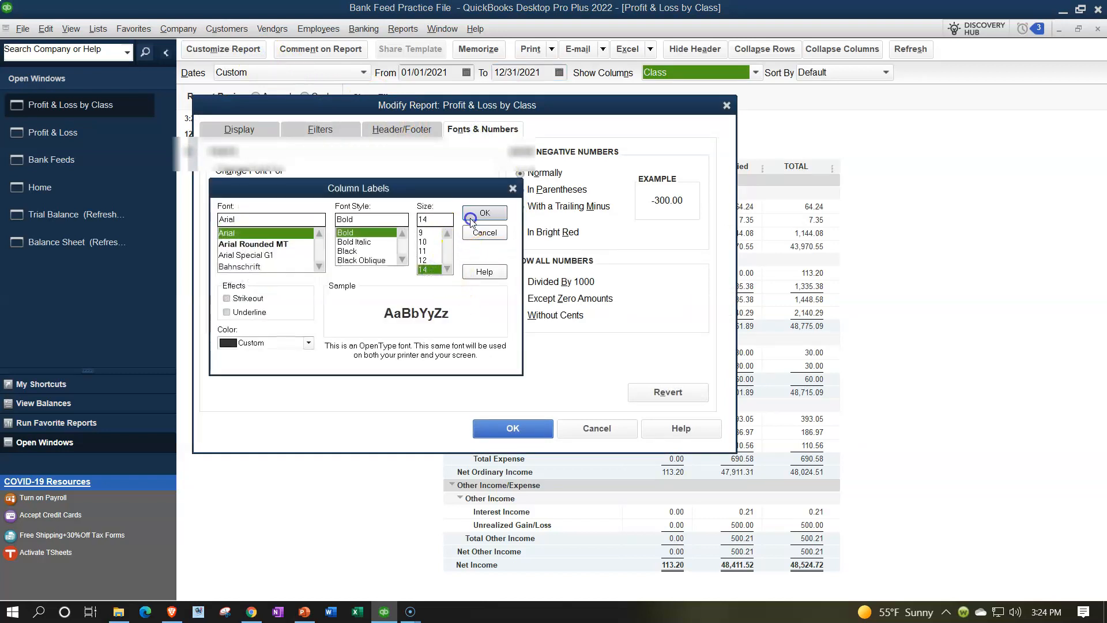
{"action": "left_click", "coordinate": [484, 213]}
{"action": "left_click", "coordinate": [494, 186]}
{"action": "left_click", "coordinate": [508, 427]}
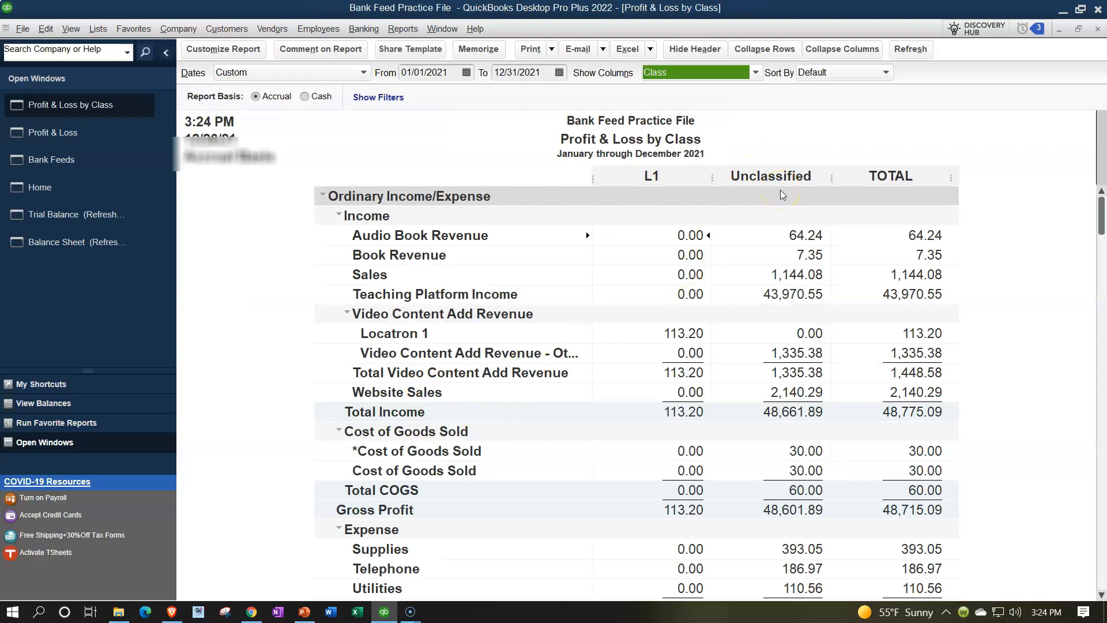
{"action": "left_click", "coordinate": [688, 333]}
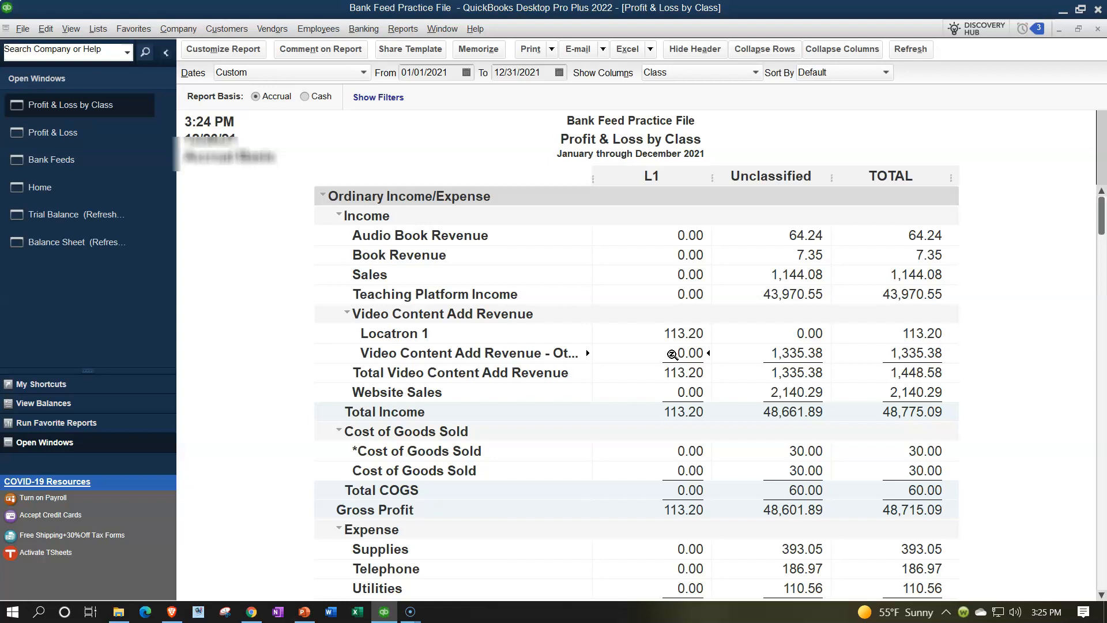
{"action": "left_click", "coordinate": [674, 344]}
Return to the bank feeds and sort the unrecognized checking transactions by downloaded description in reverse order, with the side navigation collapsed
{"action": "left_click", "coordinate": [67, 161]}
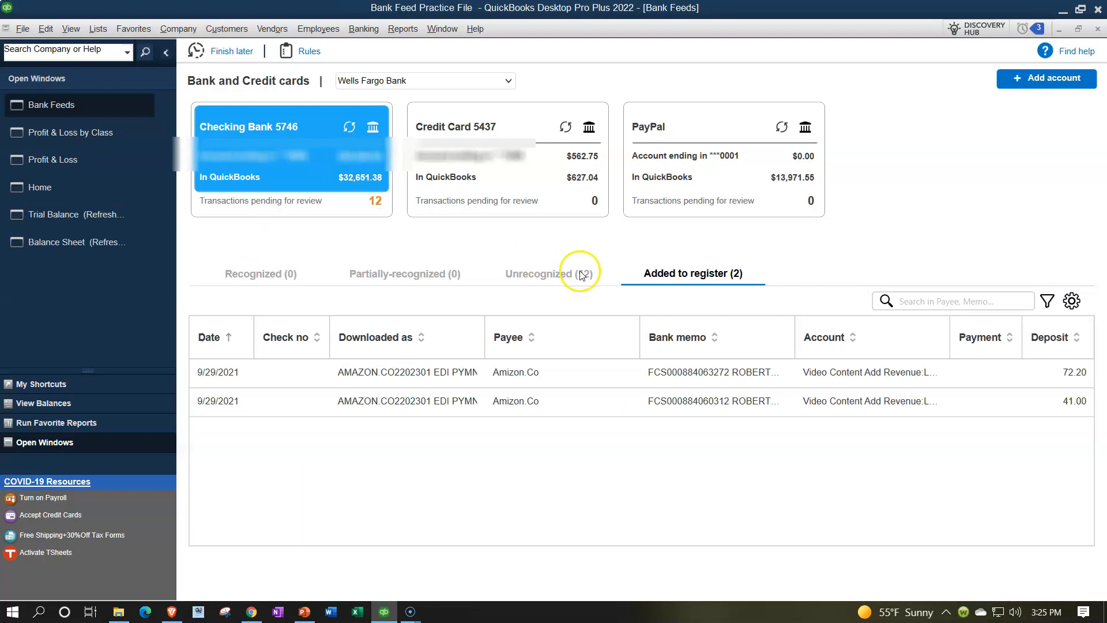
{"action": "left_click", "coordinate": [558, 273]}
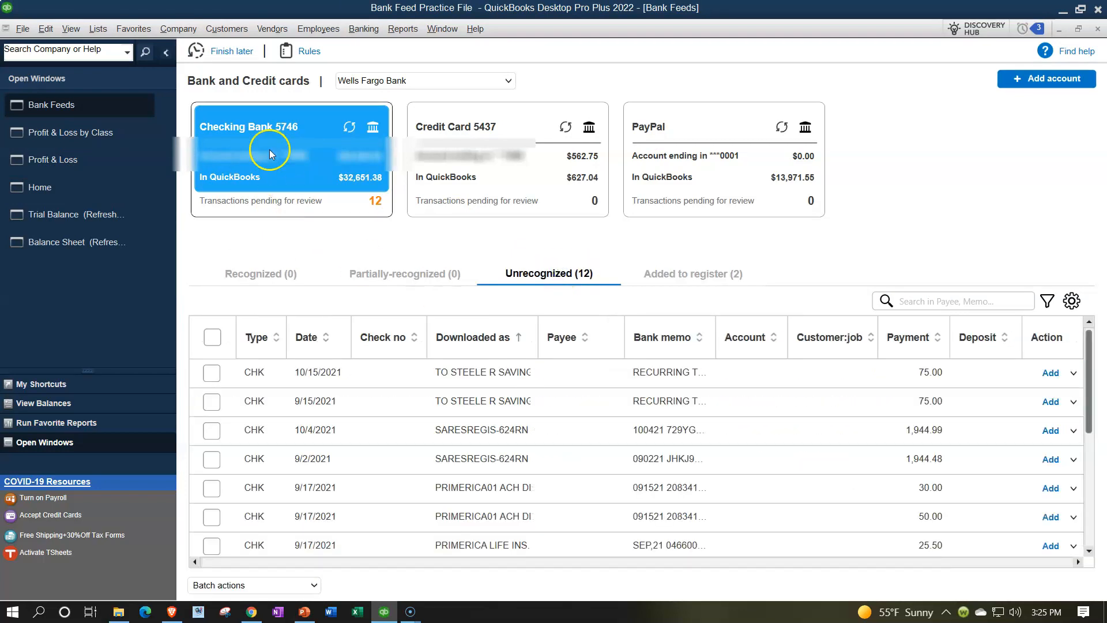
{"action": "left_click", "coordinate": [164, 53]}
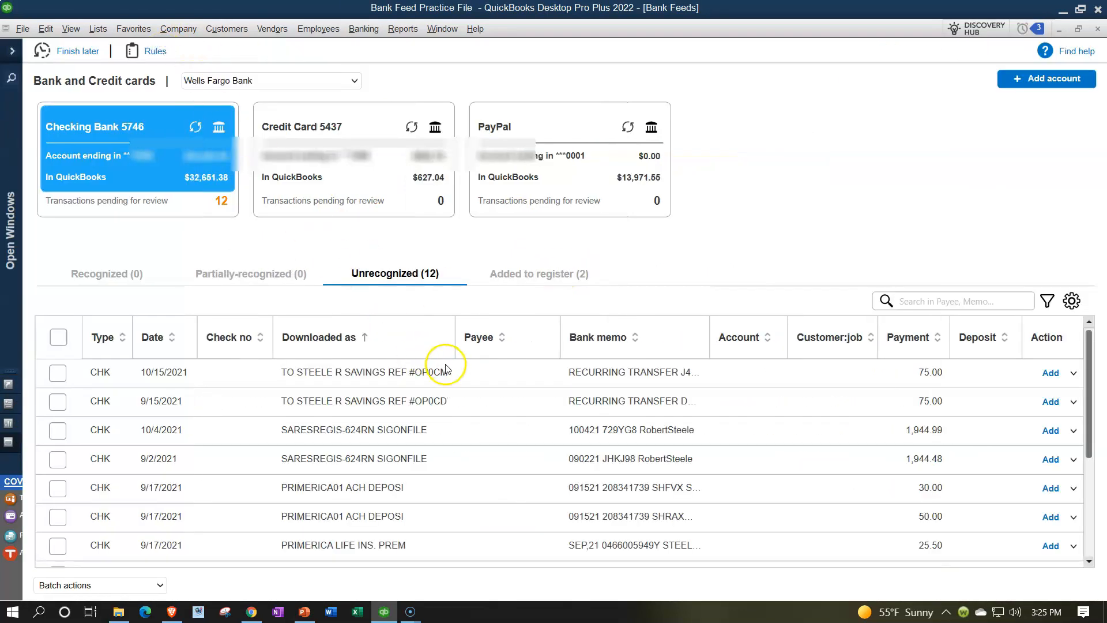
{"action": "left_click", "coordinate": [317, 338]}
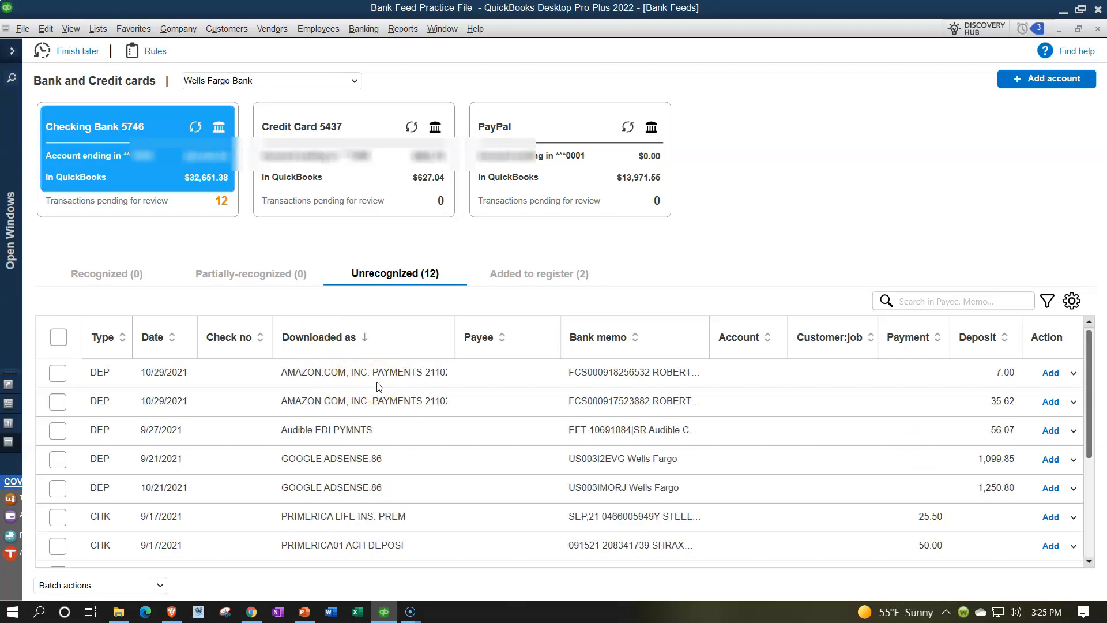
Open the details of the 10/29/2021 Amazon.com deposit of 7.00 and start a rule from it
{"action": "left_click", "coordinate": [1074, 373]}
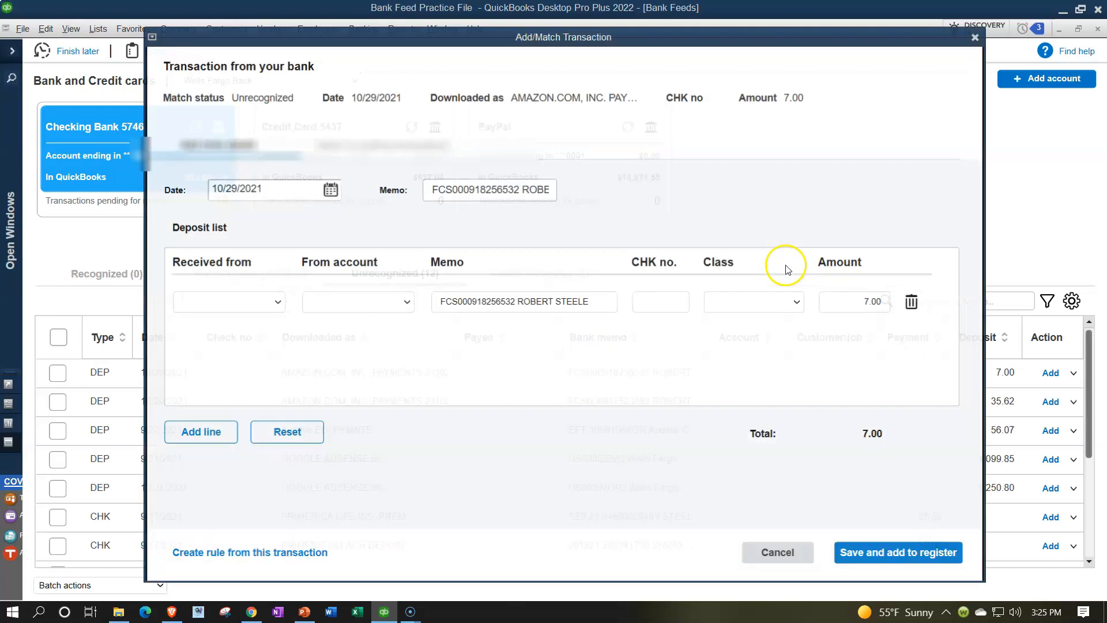
{"action": "left_click_drag", "start_coordinate": [452, 42], "coordinate": [734, 454]}
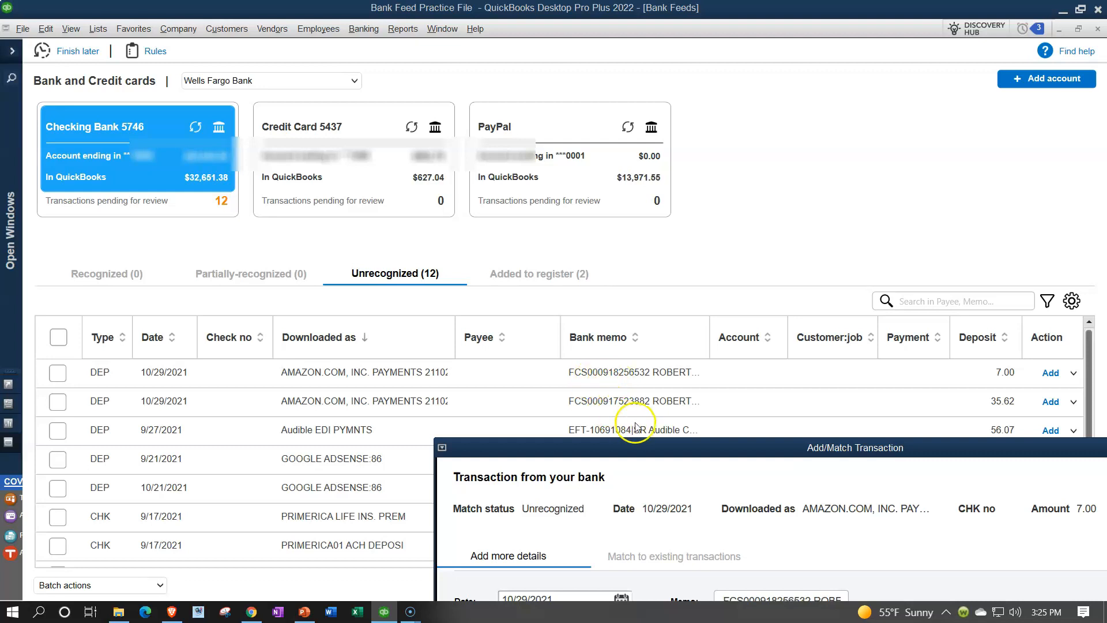
{"action": "left_click_drag", "start_coordinate": [655, 446], "coordinate": [661, 50]}
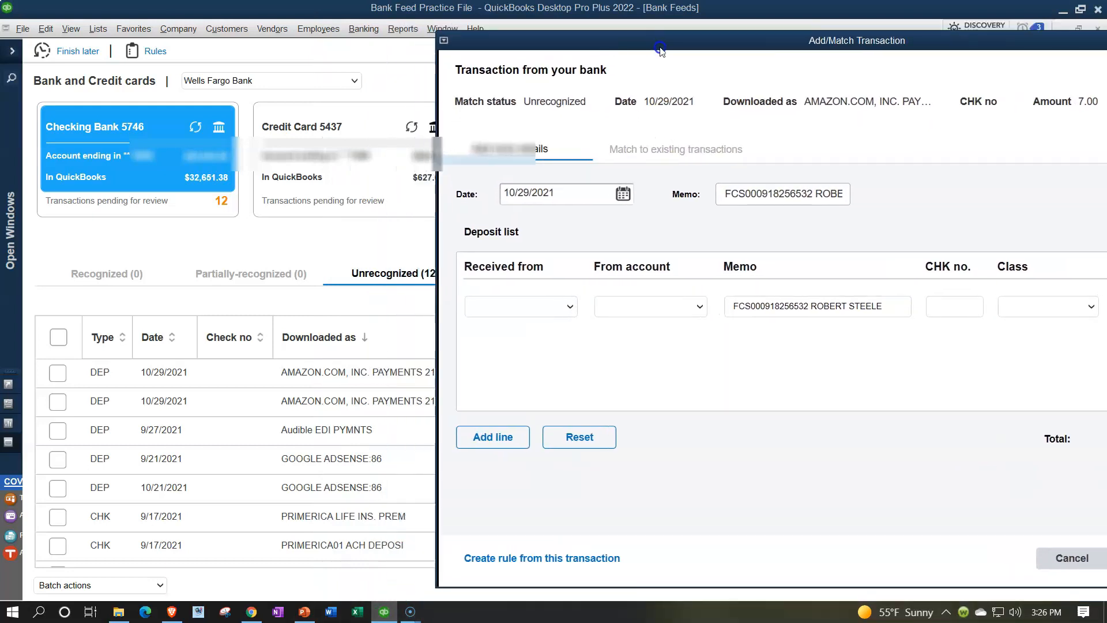
{"action": "left_click", "coordinate": [551, 558]}
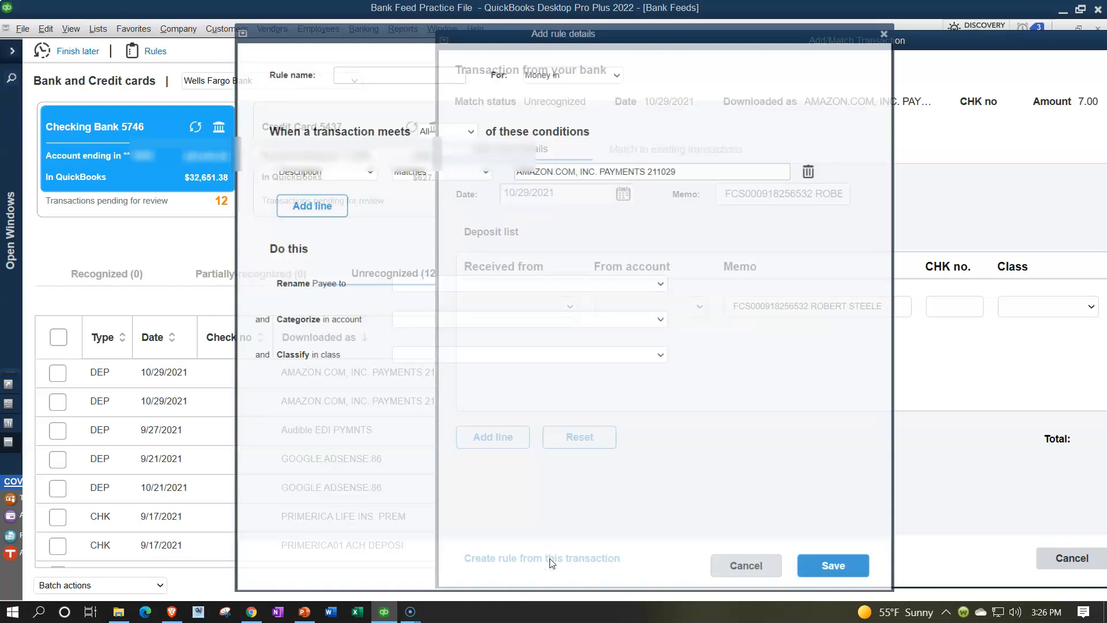
{"action": "left_click_drag", "start_coordinate": [477, 30], "coordinate": [695, 39]}
Name the rule Amazon.Com and have it require all of its conditions
{"action": "left_click", "coordinate": [576, 76]}
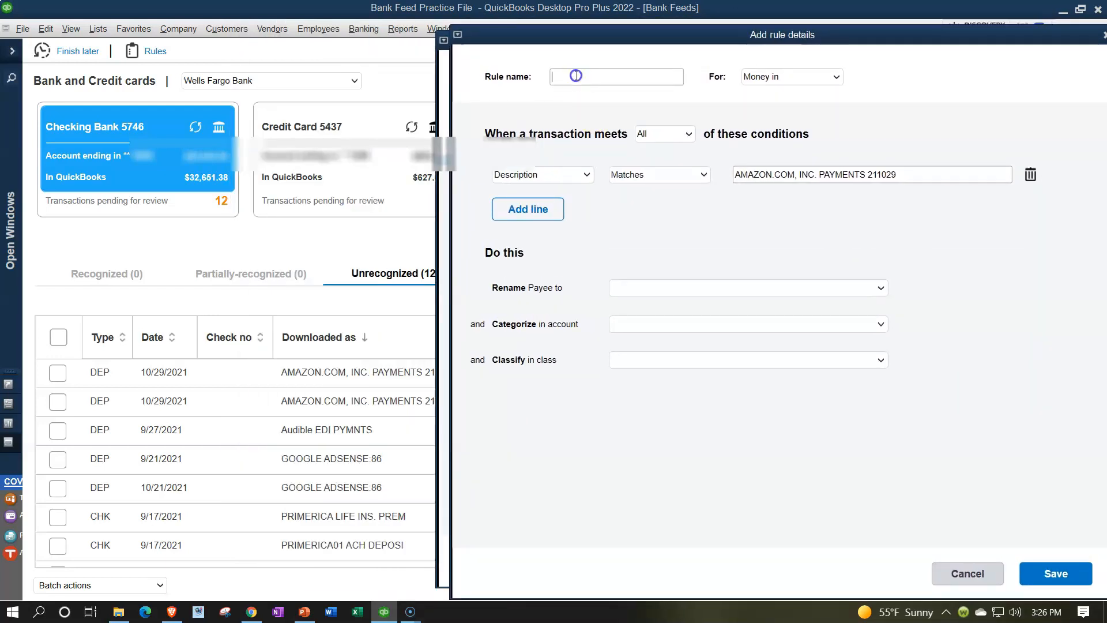
{"action": "type", "text": "Amazon.Com"}
{"action": "key", "text": "Tab"}
{"action": "key", "text": "Tab"}
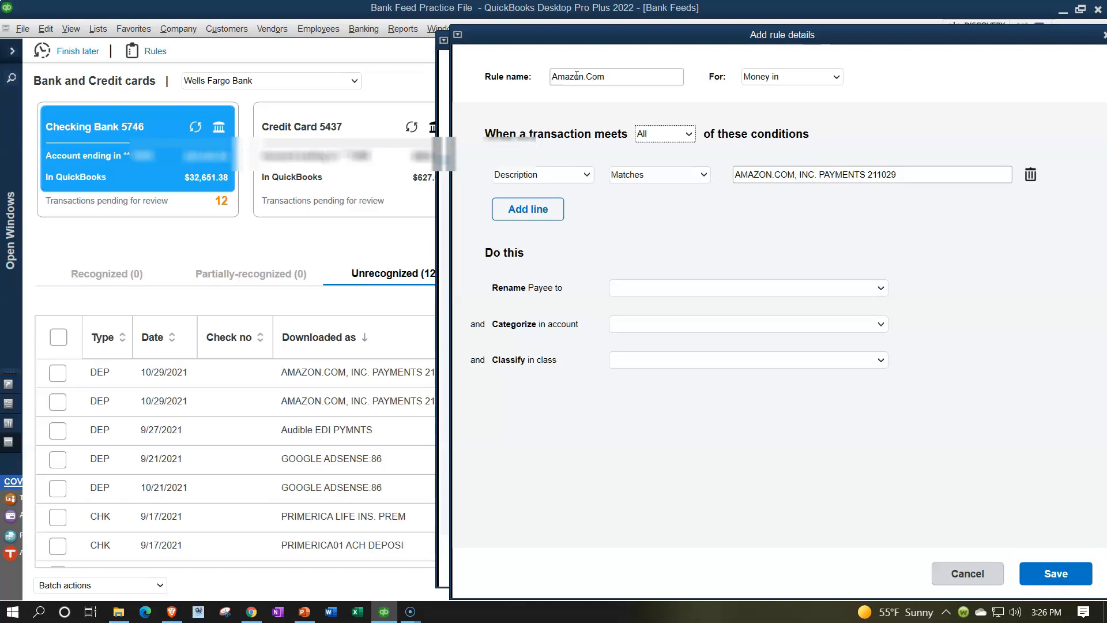
{"action": "left_click", "coordinate": [673, 137]}
{"action": "left_click", "coordinate": [647, 167]}
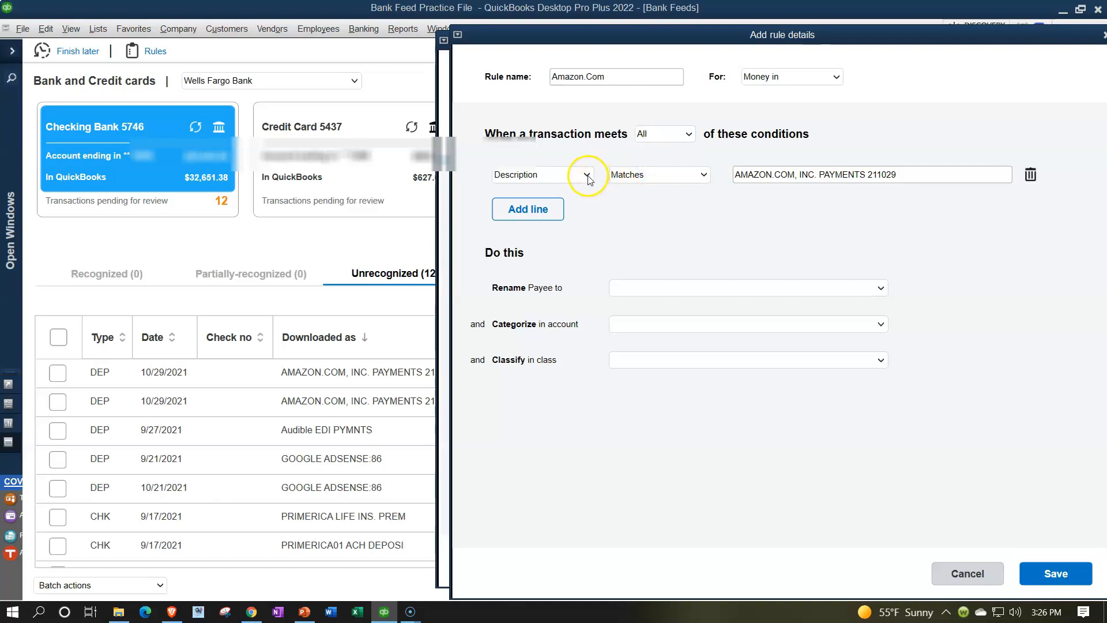
Set the rule's condition to Description Contains AMAZON.COM, INC., removing the rest of the downloaded text
{"action": "left_click", "coordinate": [586, 175]}
{"action": "left_click", "coordinate": [586, 174]}
{"action": "left_click", "coordinate": [686, 174]}
{"action": "left_click", "coordinate": [643, 207]}
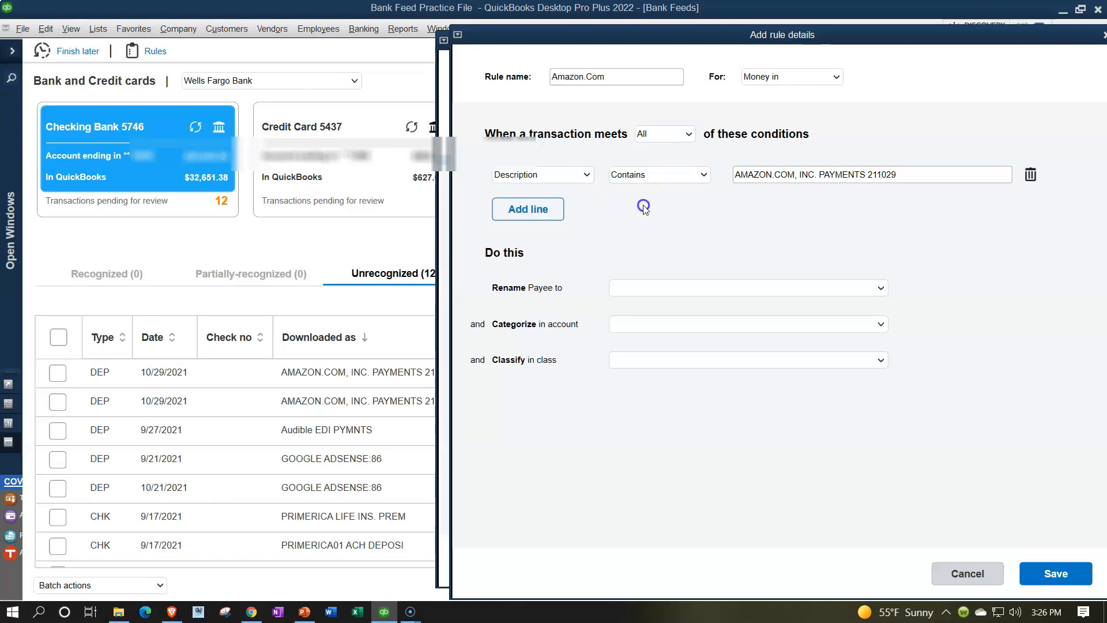
{"action": "left_click", "coordinate": [957, 172]}
{"action": "key", "text": "BackSpace"}
{"action": "key", "text": "BackSpace"}
{"action": "key", "text": "BackSpace"}
{"action": "key", "text": "BackSpace"}
{"action": "key", "text": "BackSpace"}
{"action": "key", "text": "BackSpace"}
{"action": "key", "text": "BackSpace"}
{"action": "key", "text": "BackSpace"}
{"action": "key", "text": "BackSpace"}
{"action": "key", "text": "BackSpace"}
{"action": "key", "text": "BackSpace"}
{"action": "key", "text": "BackSpace"}
{"action": "key", "text": "BackSpace"}
{"action": "key", "text": "BackSpace"}
{"action": "key", "text": "BackSpace"}
{"action": "key", "text": "BackSpace"}
Try a second rule condition using Memo Contains without a value, and delete that condition line
{"action": "left_click", "coordinate": [530, 210]}
{"action": "left_click", "coordinate": [587, 208]}
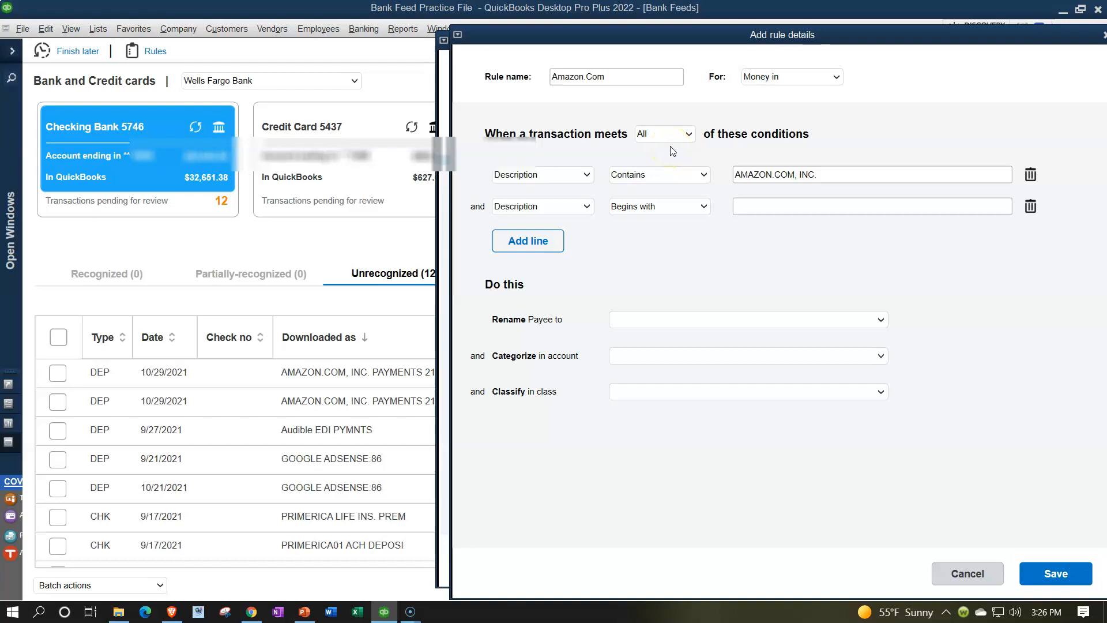
{"action": "left_click", "coordinate": [682, 136]}
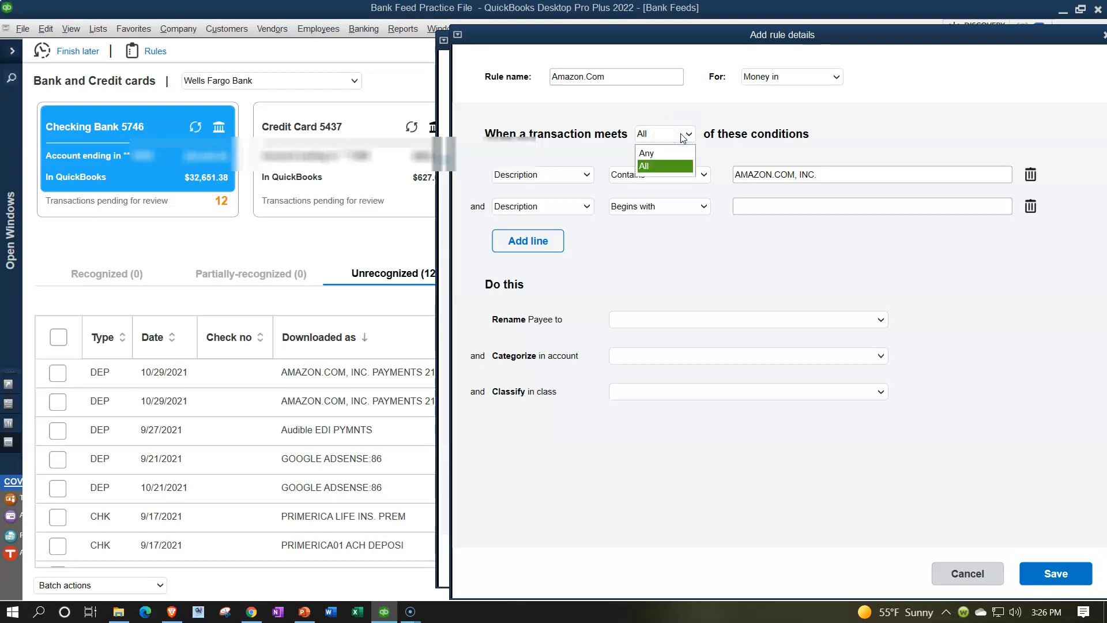
{"action": "left_click", "coordinate": [671, 136]}
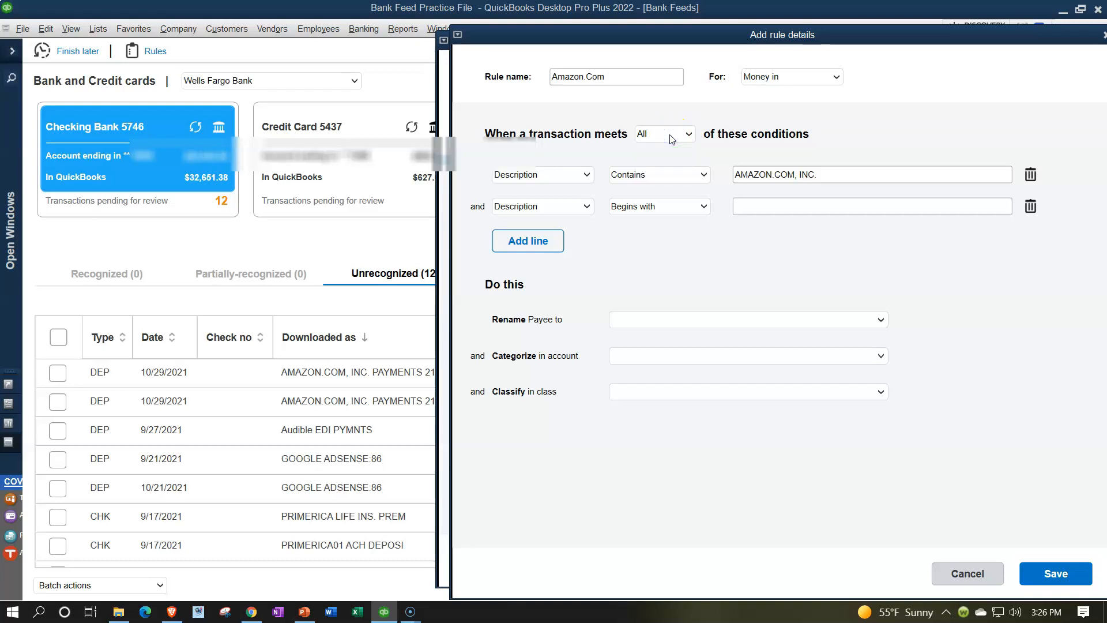
{"action": "left_click", "coordinate": [586, 206]}
{"action": "left_click", "coordinate": [519, 252]}
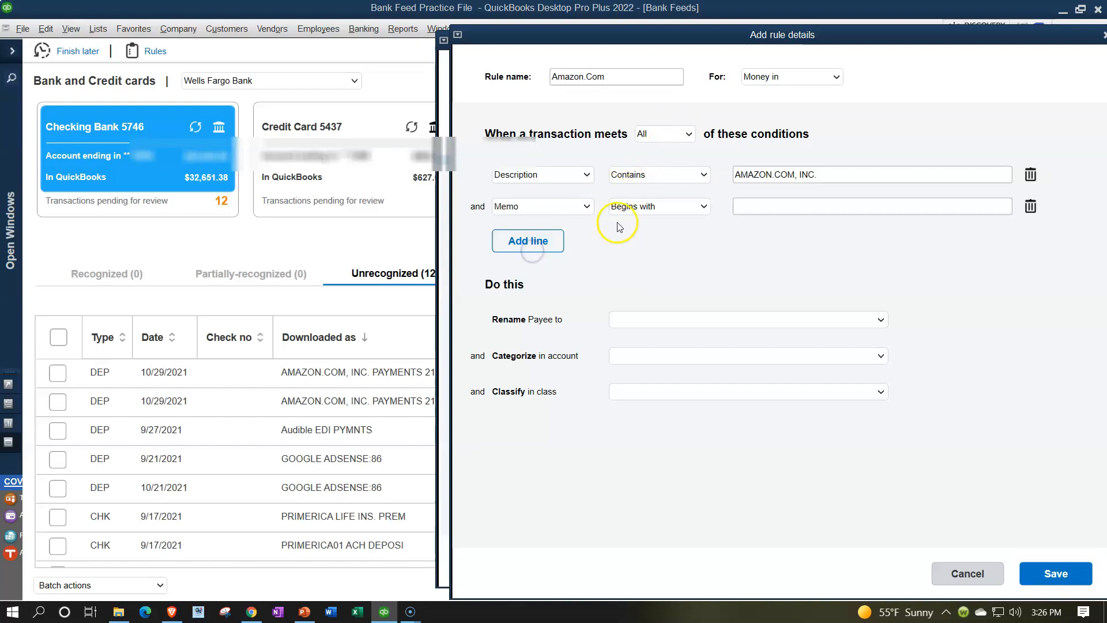
{"action": "left_click", "coordinate": [703, 208]}
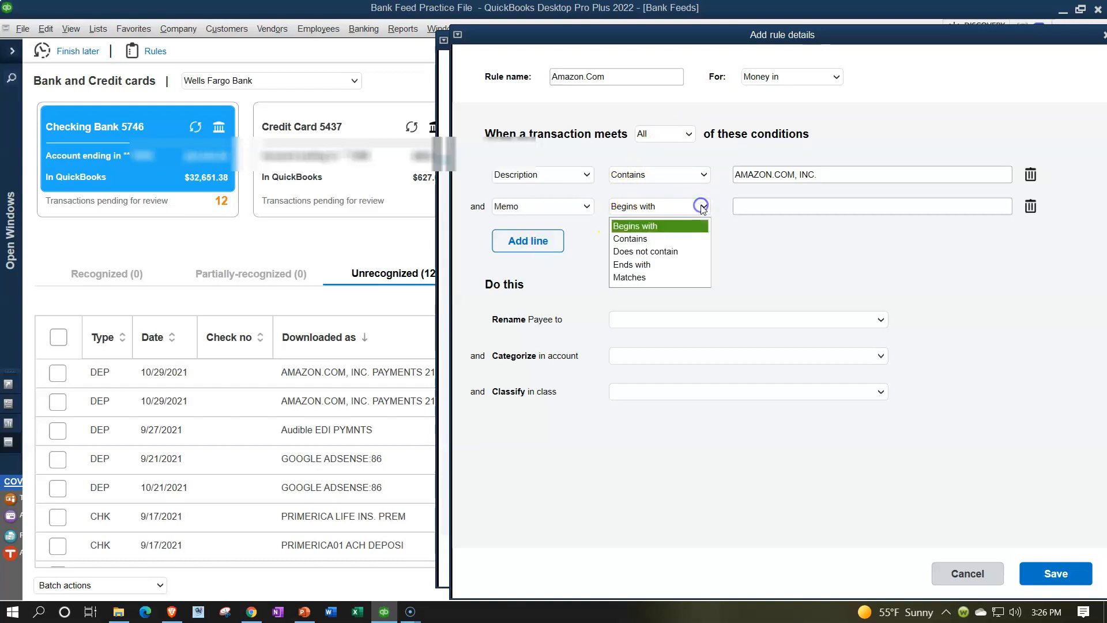
{"action": "left_click", "coordinate": [665, 238]}
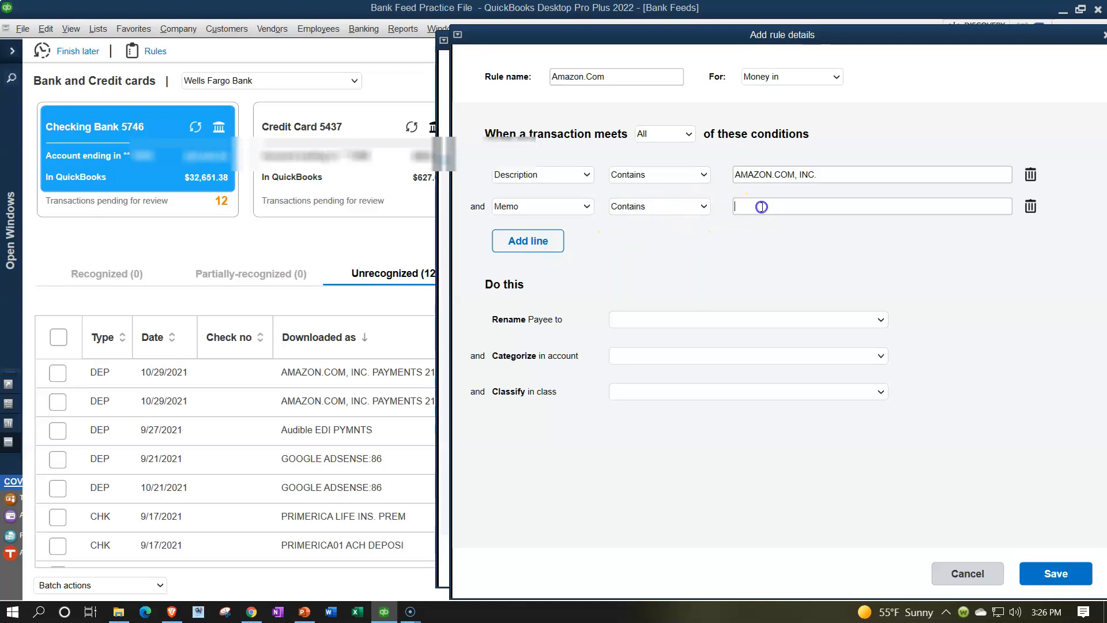
{"action": "left_click", "coordinate": [808, 206]}
{"action": "left_click", "coordinate": [1031, 207]}
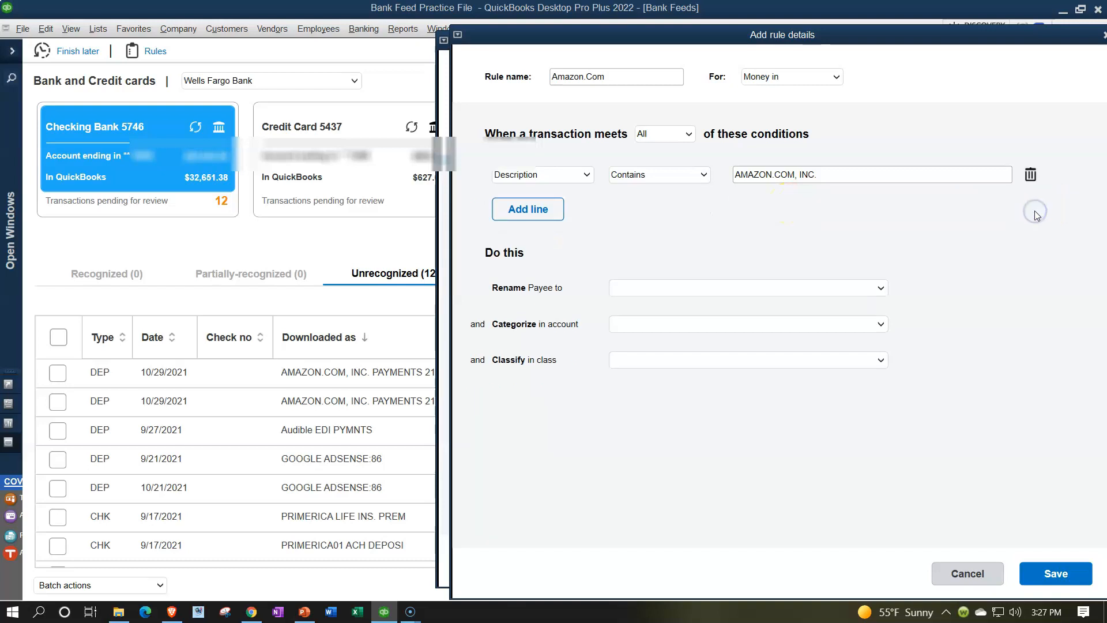
Set the rule's payee to the customer Amazon.com and start a new account of type Income for its category
{"action": "left_click", "coordinate": [879, 289]}
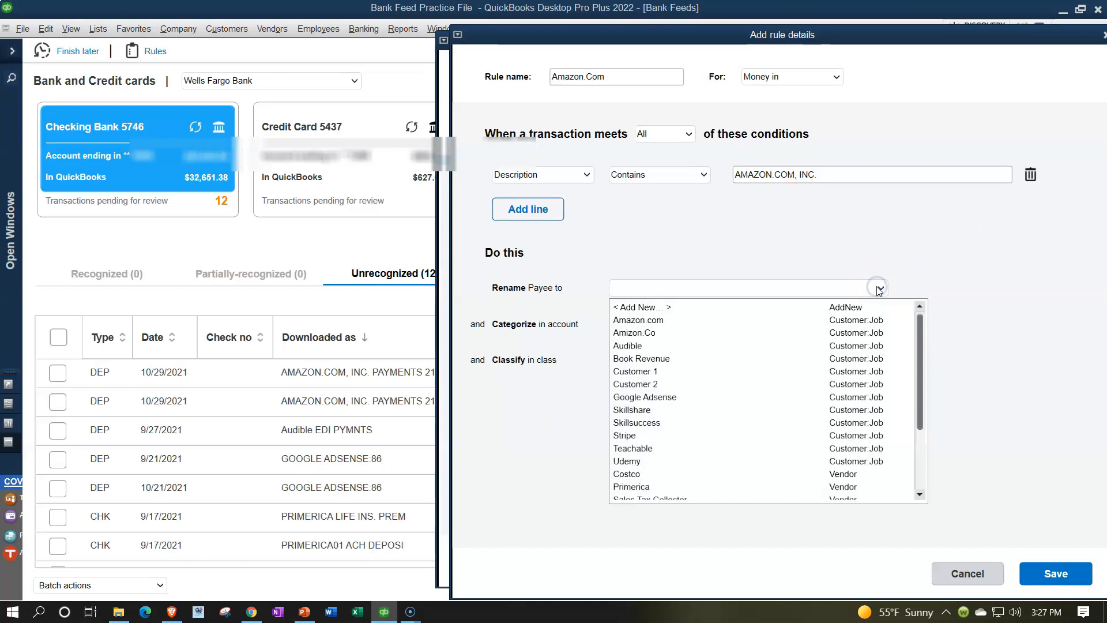
{"action": "left_click", "coordinate": [731, 328]}
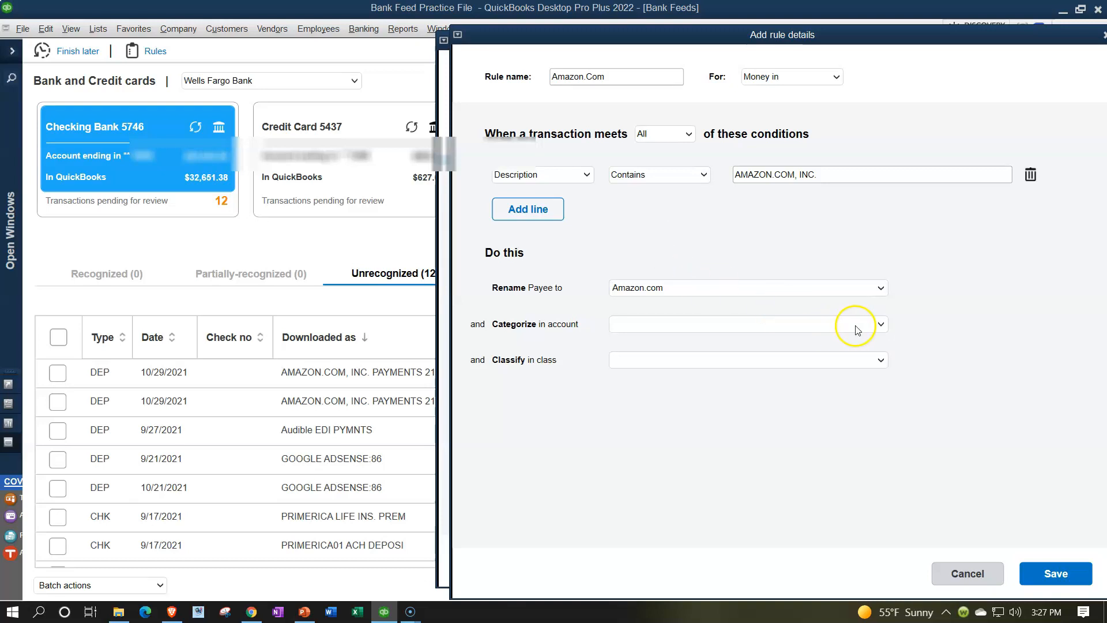
{"action": "left_click", "coordinate": [881, 325]}
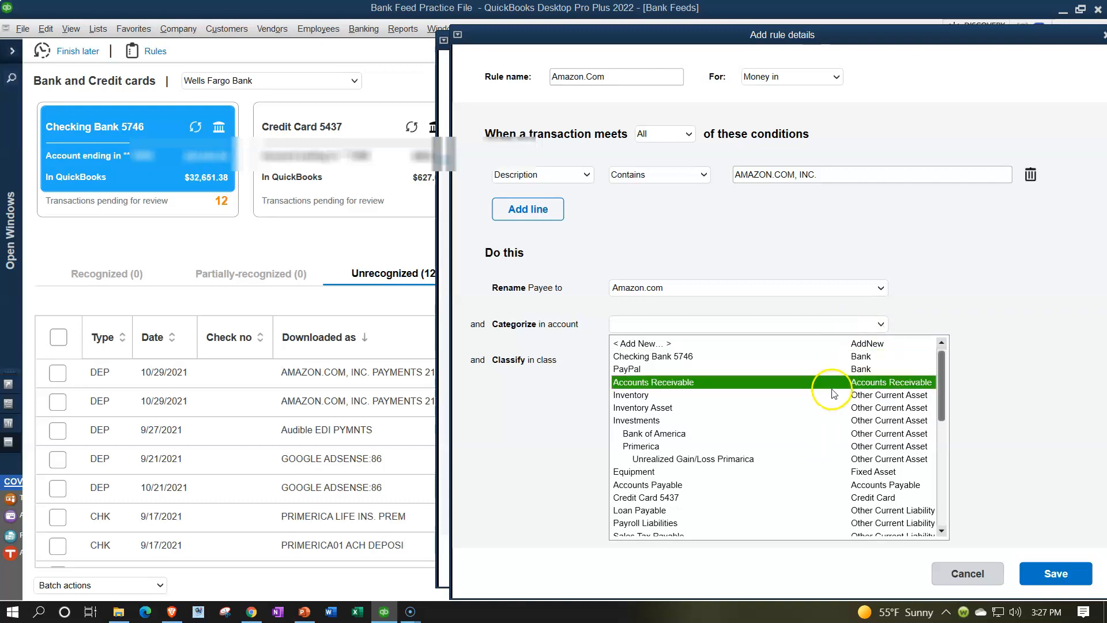
{"action": "scroll", "coordinate": [816, 410], "scroll_direction": "down", "scroll_amount": 8}
{"action": "scroll", "coordinate": [816, 410], "scroll_direction": "up", "scroll_amount": 8}
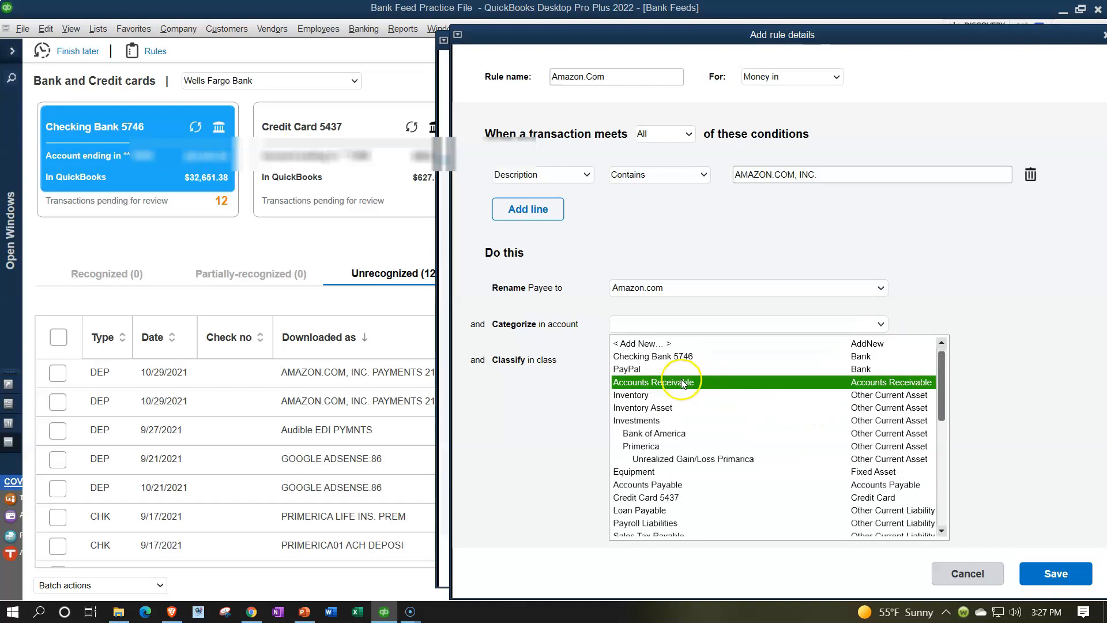
{"action": "left_click", "coordinate": [658, 346]}
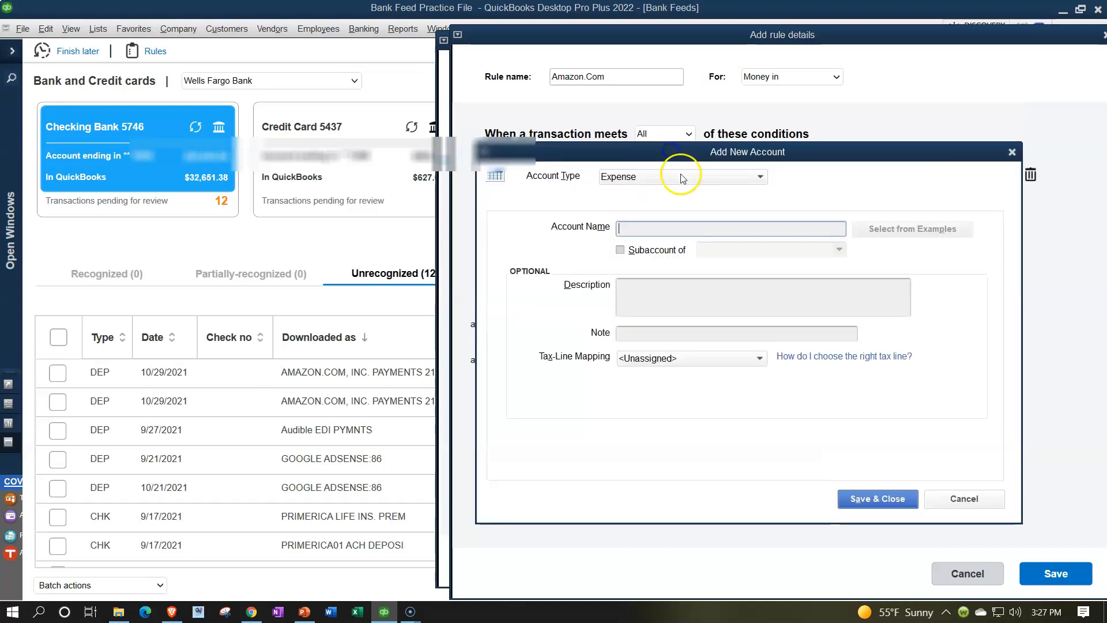
{"action": "left_click", "coordinate": [680, 176]}
{"action": "left_click", "coordinate": [620, 350]}
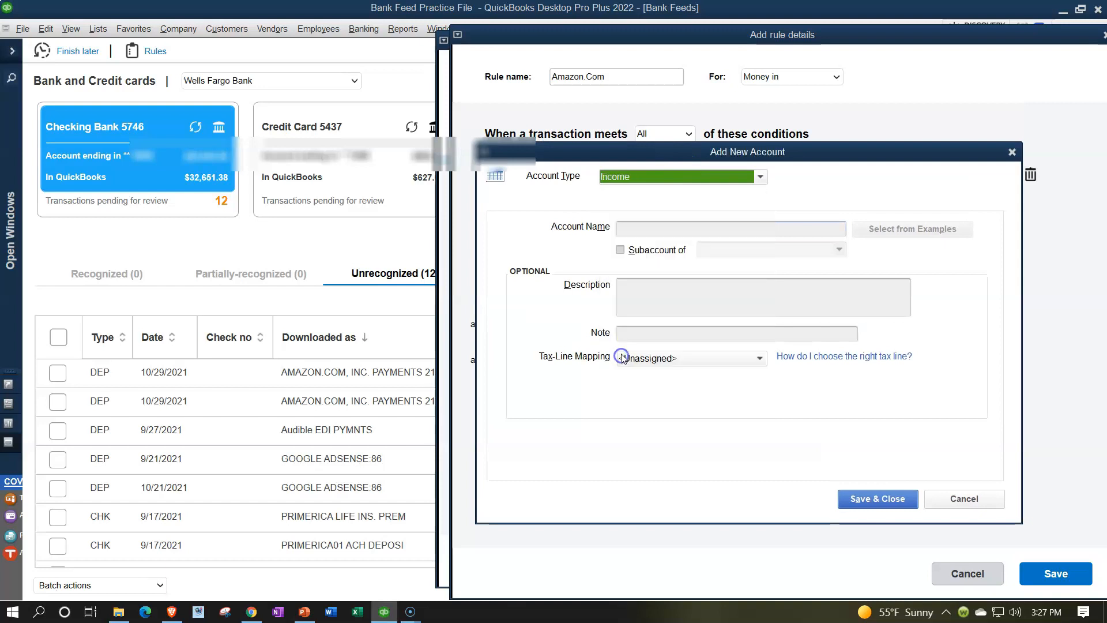
Name the new income account Location 2, make it a subaccount of Video Content Add Revenue, and save it
{"action": "left_click", "coordinate": [677, 230]}
{"action": "type", "text": "Location 2"}
{"action": "left_click", "coordinate": [620, 249]}
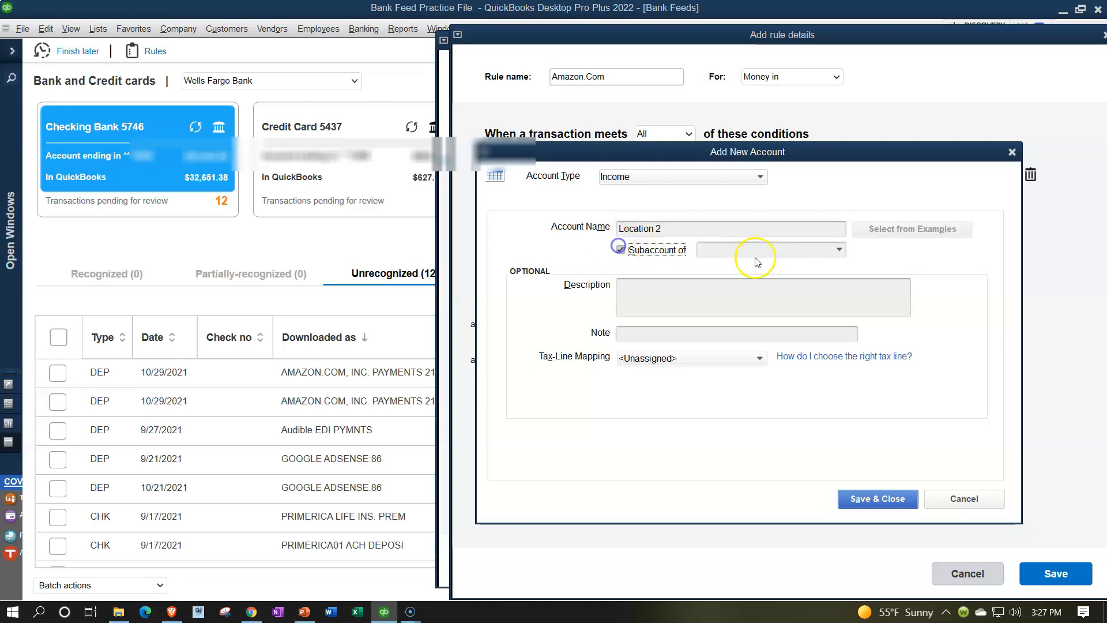
{"action": "left_click", "coordinate": [839, 249]}
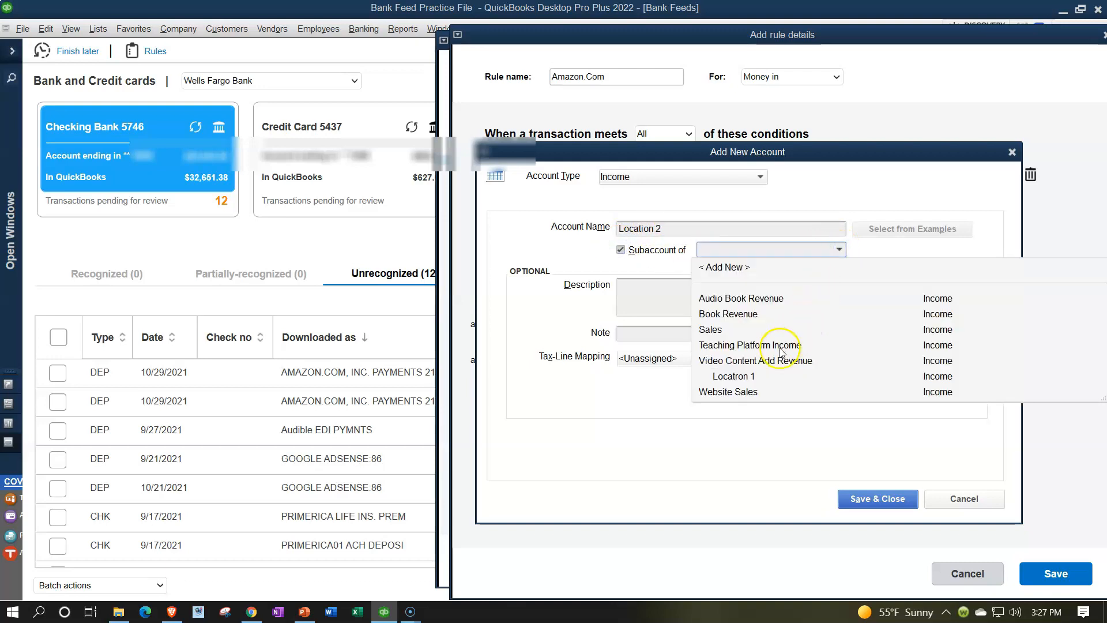
{"action": "left_click", "coordinate": [745, 362]}
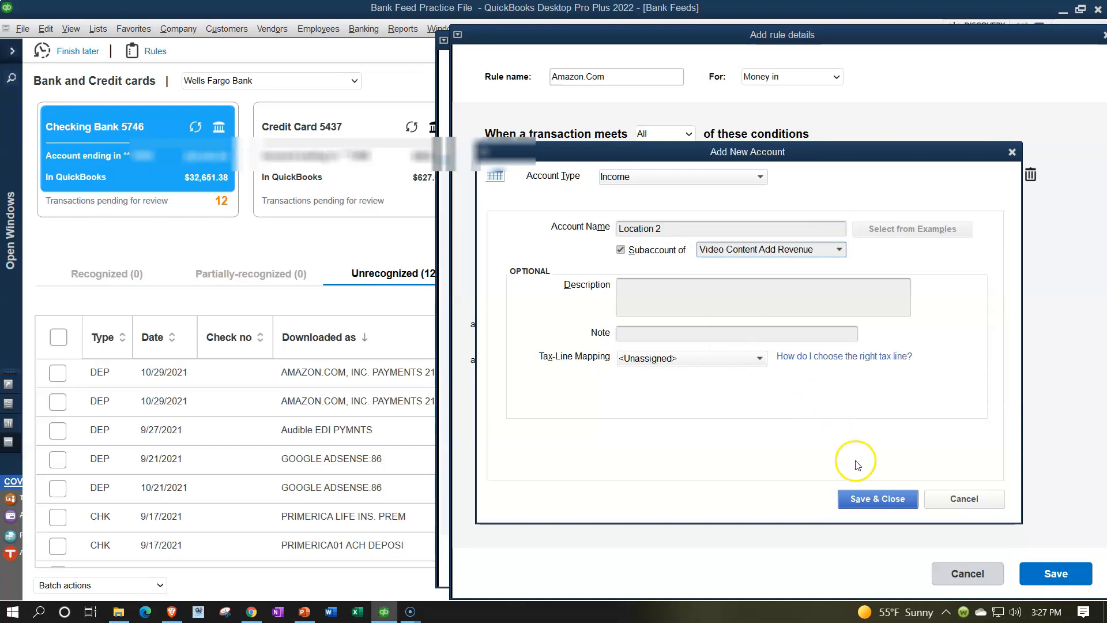
{"action": "left_click", "coordinate": [869, 502]}
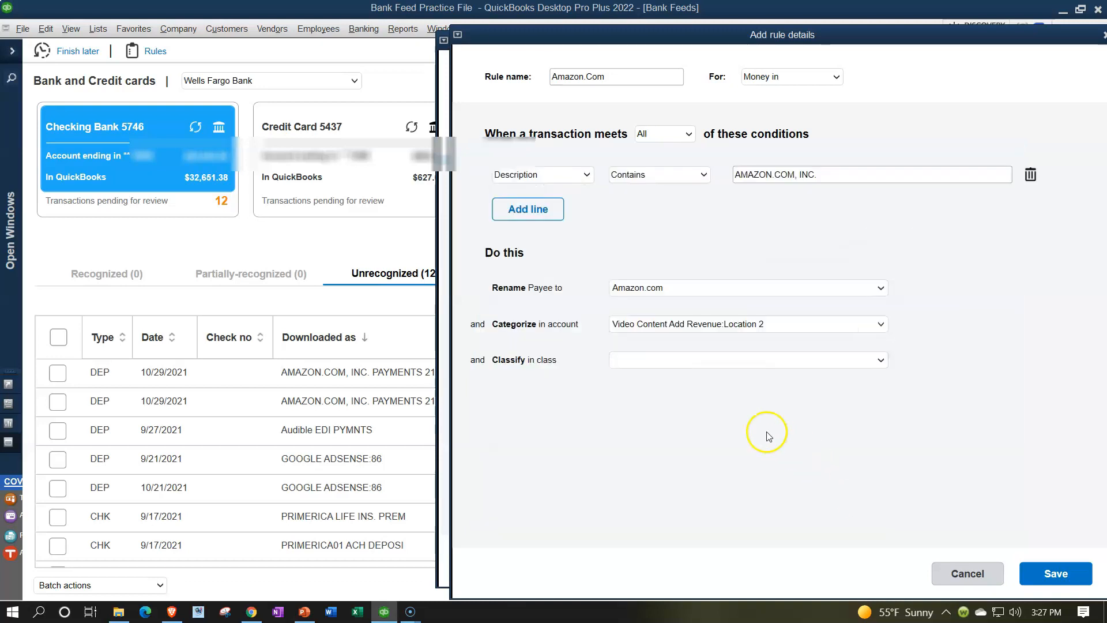
Create a class named L2 for the rule, then save the rule and close the deposit's details
{"action": "left_click", "coordinate": [670, 362]}
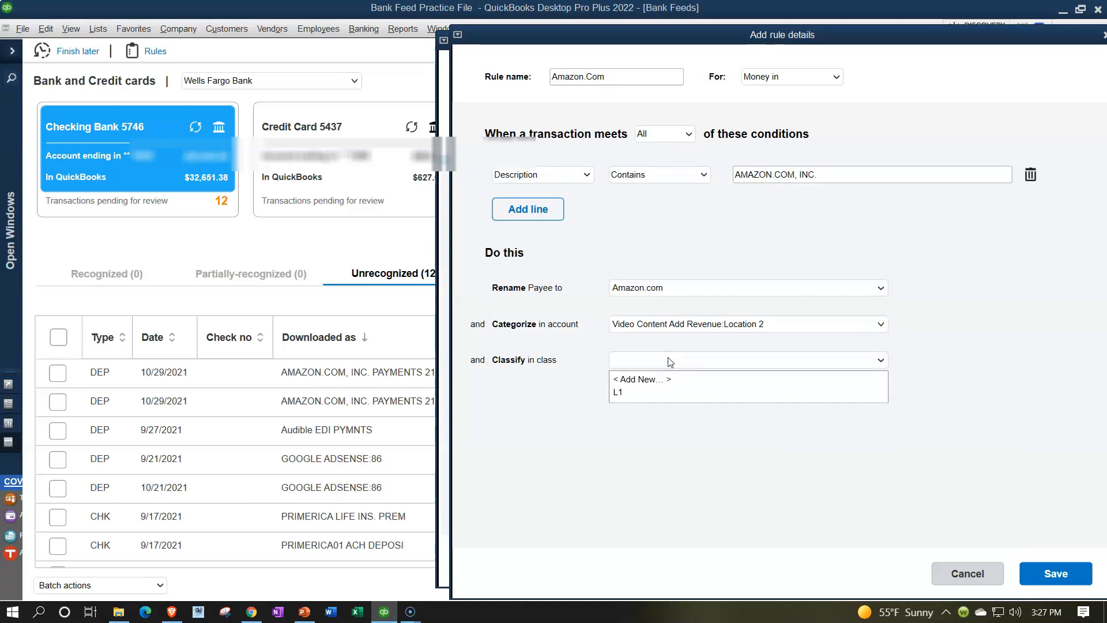
{"action": "left_click", "coordinate": [663, 378]}
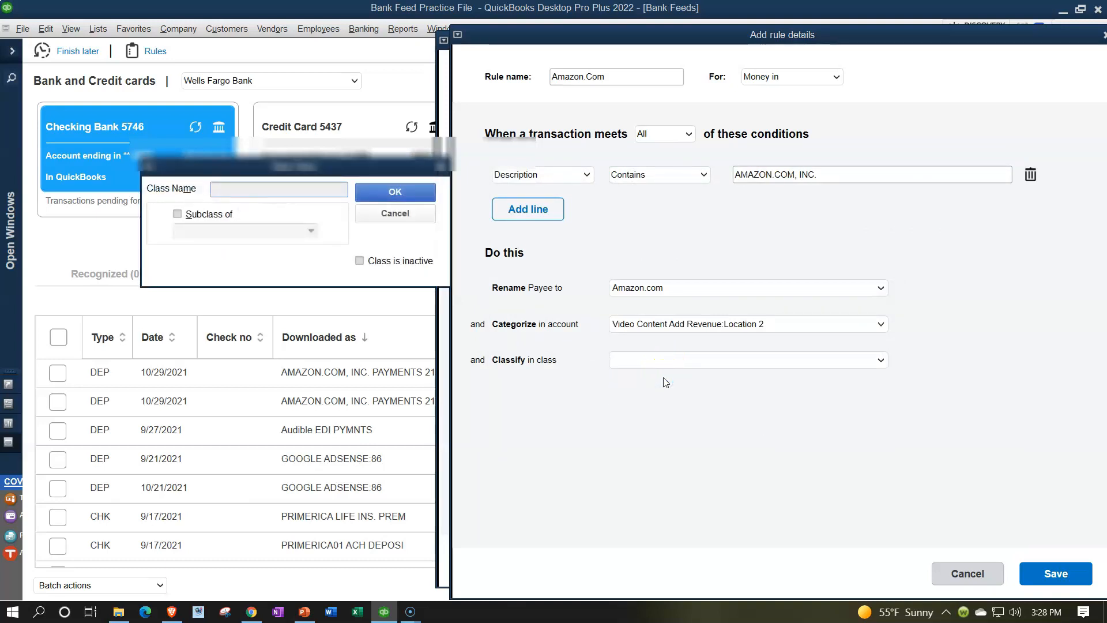
{"action": "type", "text": "L2"}
{"action": "left_click", "coordinate": [395, 191]}
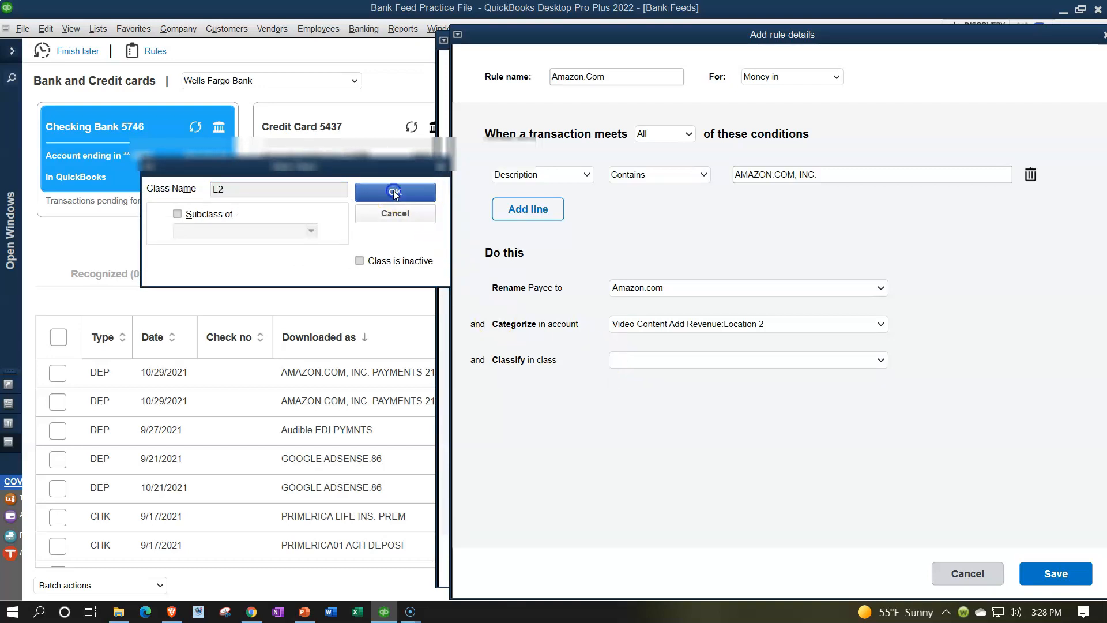
{"action": "left_click", "coordinate": [1055, 573]}
{"action": "left_click_drag", "start_coordinate": [1020, 41], "coordinate": [675, 73]}
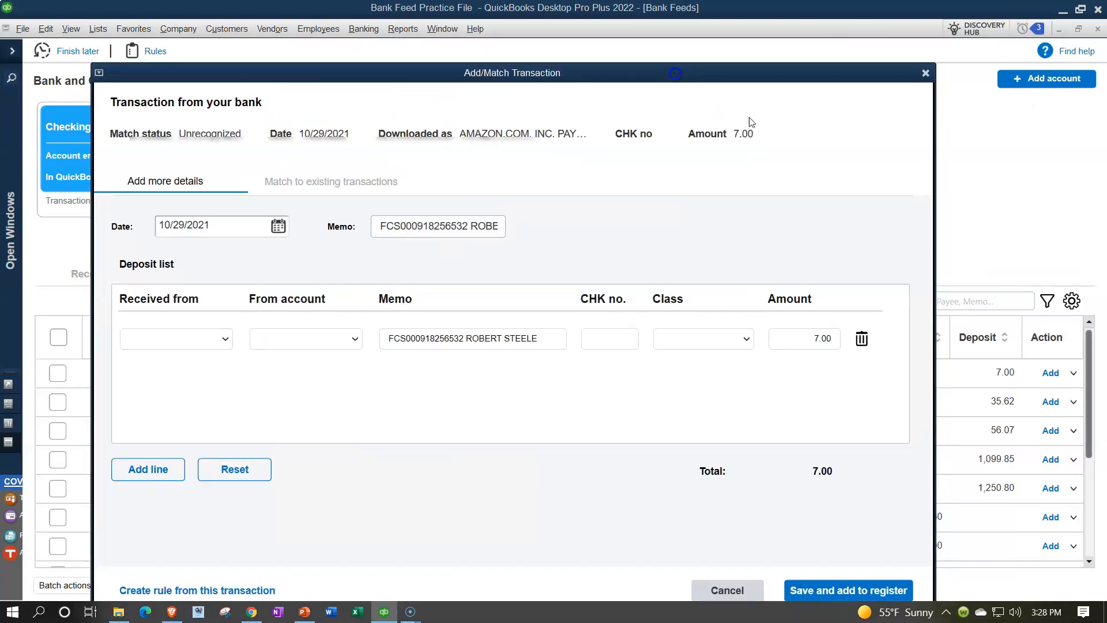
{"action": "left_click", "coordinate": [926, 74]}
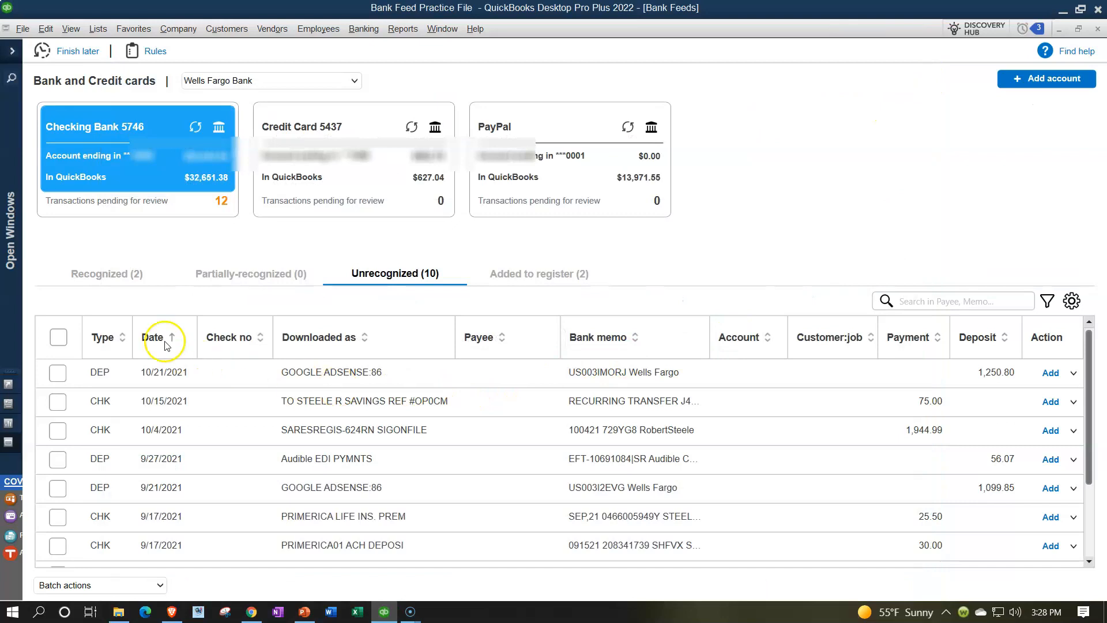
Add both recognized 10/29/2021 Amazon.com deposits to the register as a batch
{"action": "left_click", "coordinate": [110, 276]}
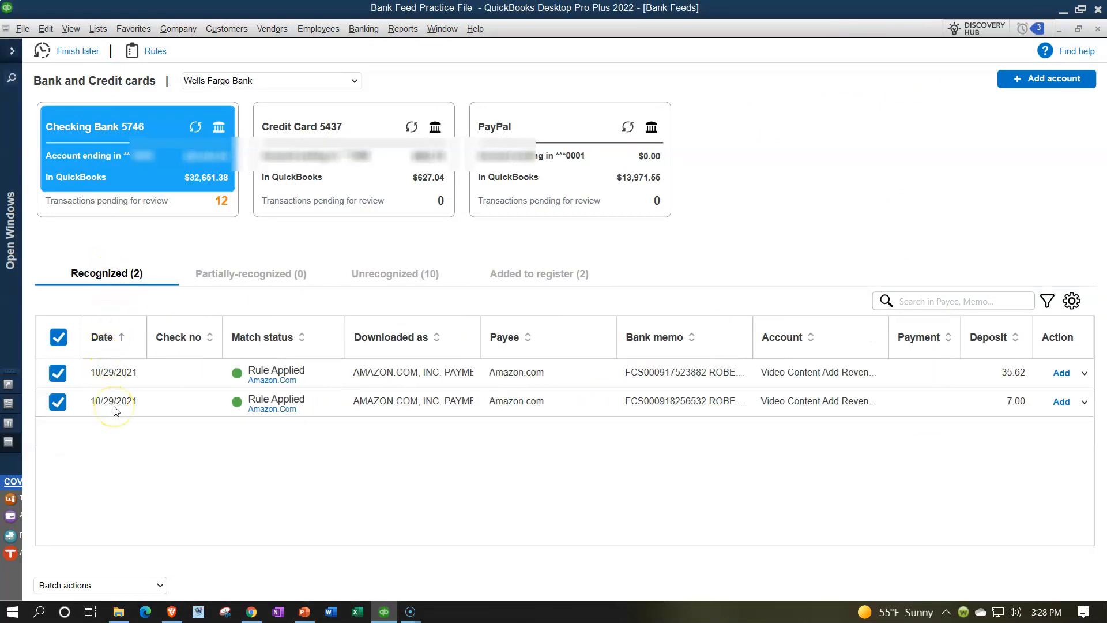
{"action": "left_click", "coordinate": [155, 585]}
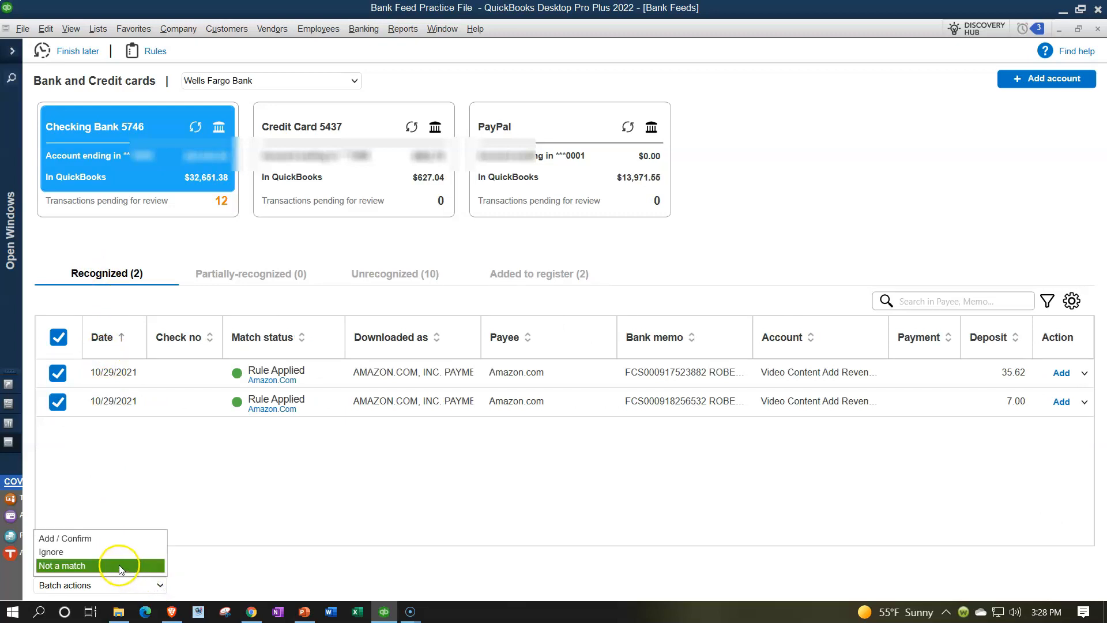
{"action": "left_click", "coordinate": [112, 538]}
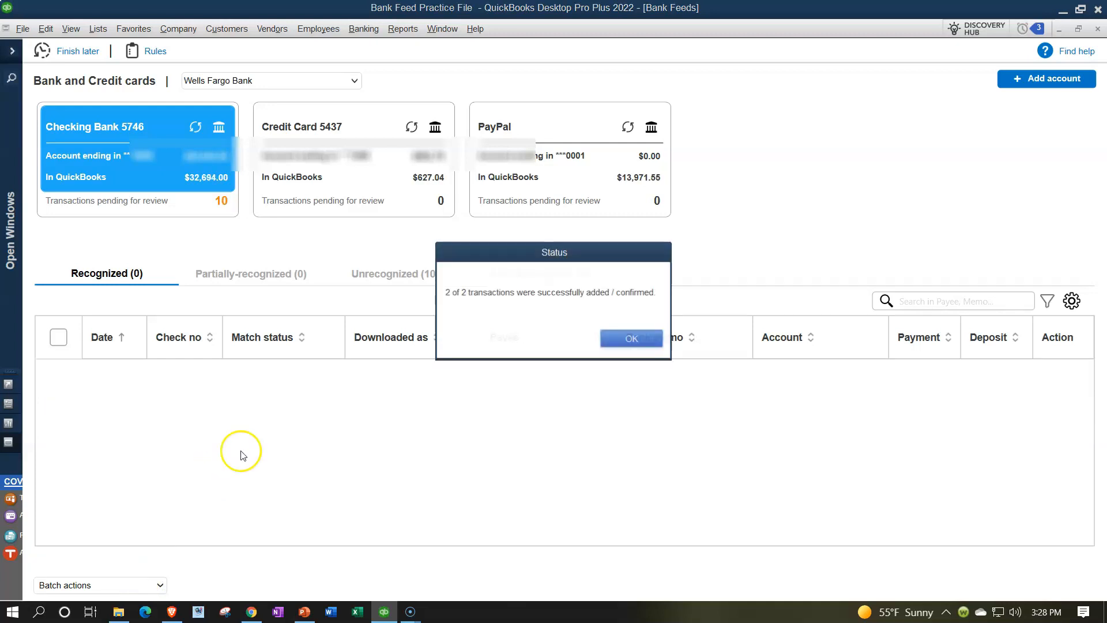
{"action": "left_click", "coordinate": [638, 337]}
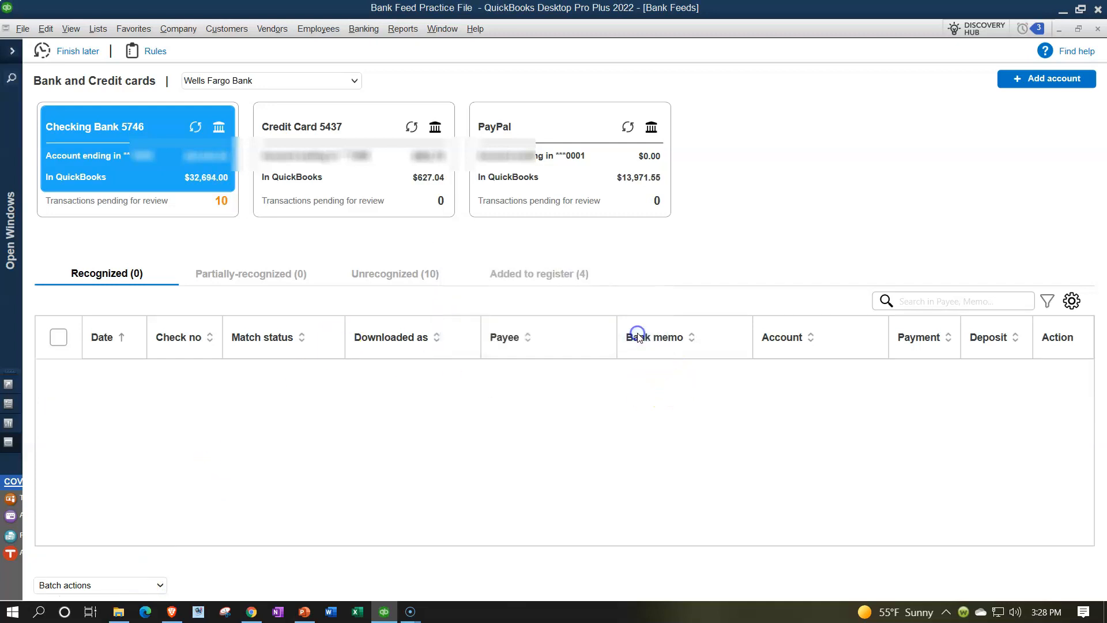
Review the Location subaccounts in the 2021 Profit & Loss report, collapsing and re-expanding Video Content Add Revenue
{"action": "left_click", "coordinate": [14, 56]}
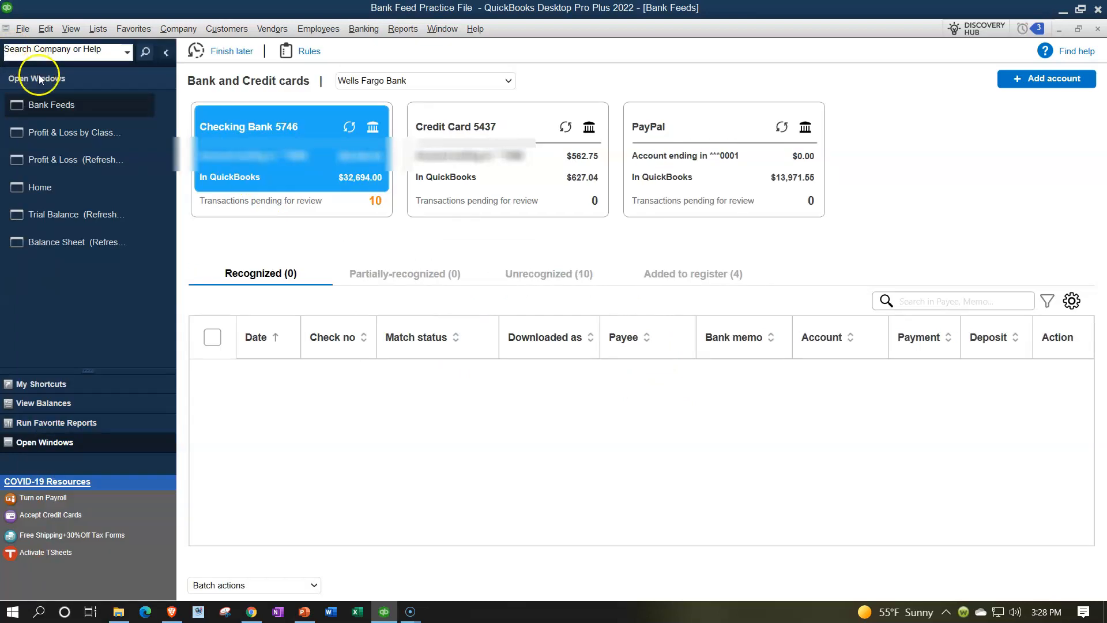
{"action": "left_click", "coordinate": [63, 160]}
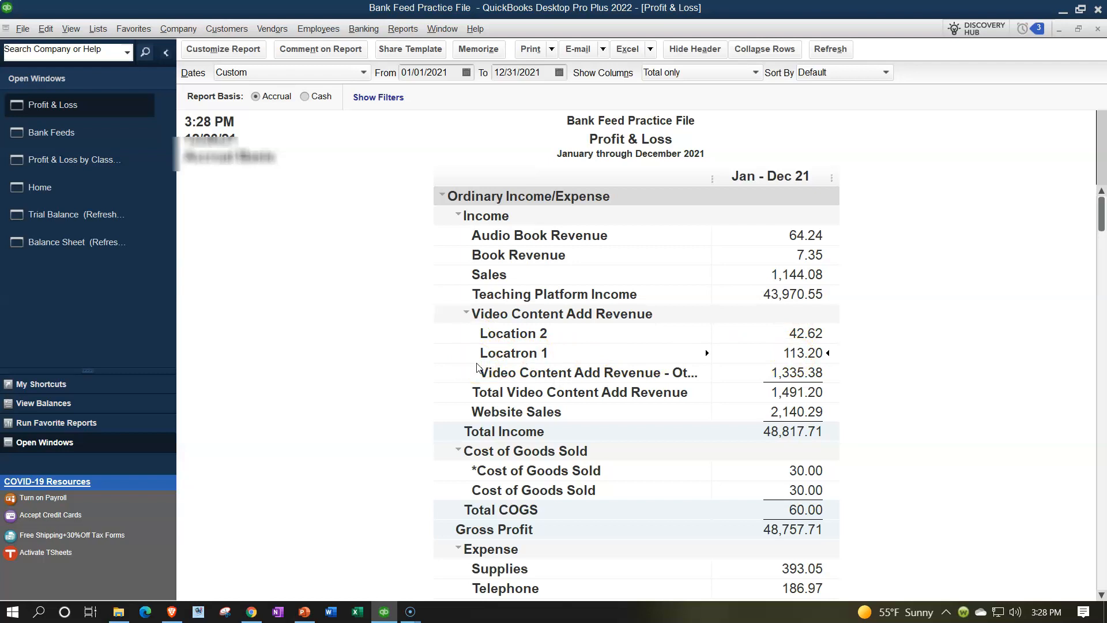
{"action": "left_click", "coordinate": [466, 312]}
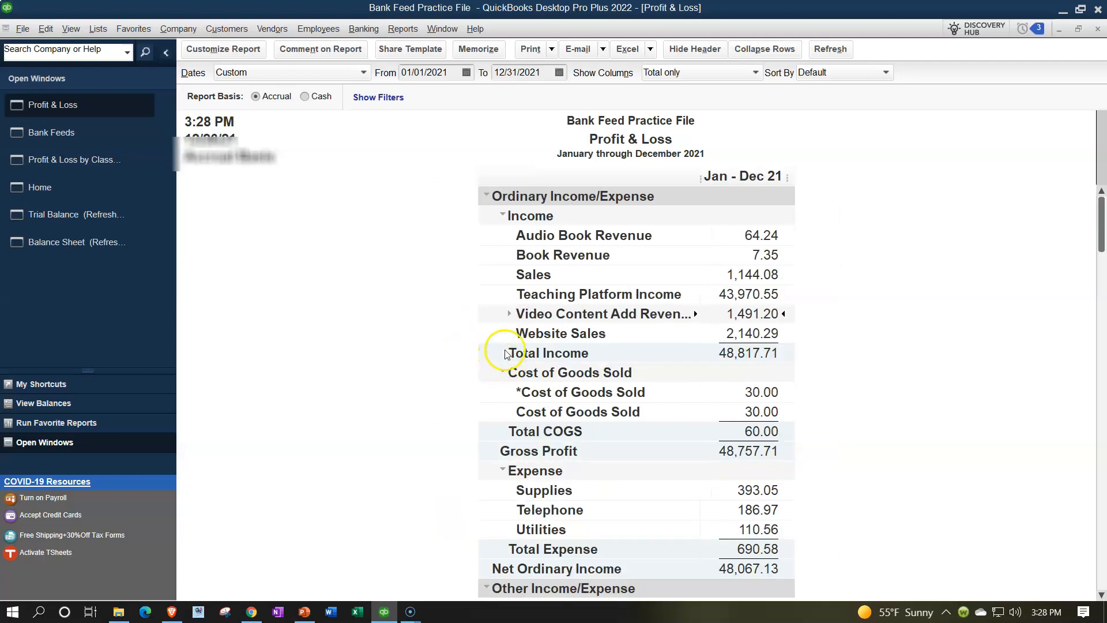
{"action": "left_click", "coordinate": [508, 315]}
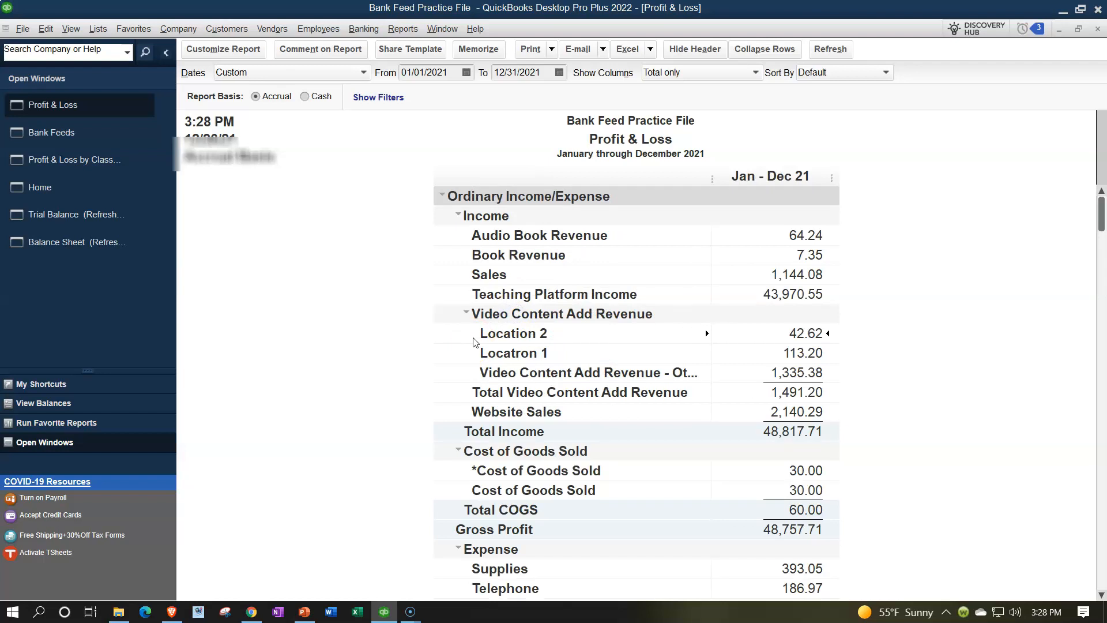
Review the 2021 Profit & Loss by Class report from income down to net income, and return to the bank feeds
{"action": "left_click", "coordinate": [134, 160]}
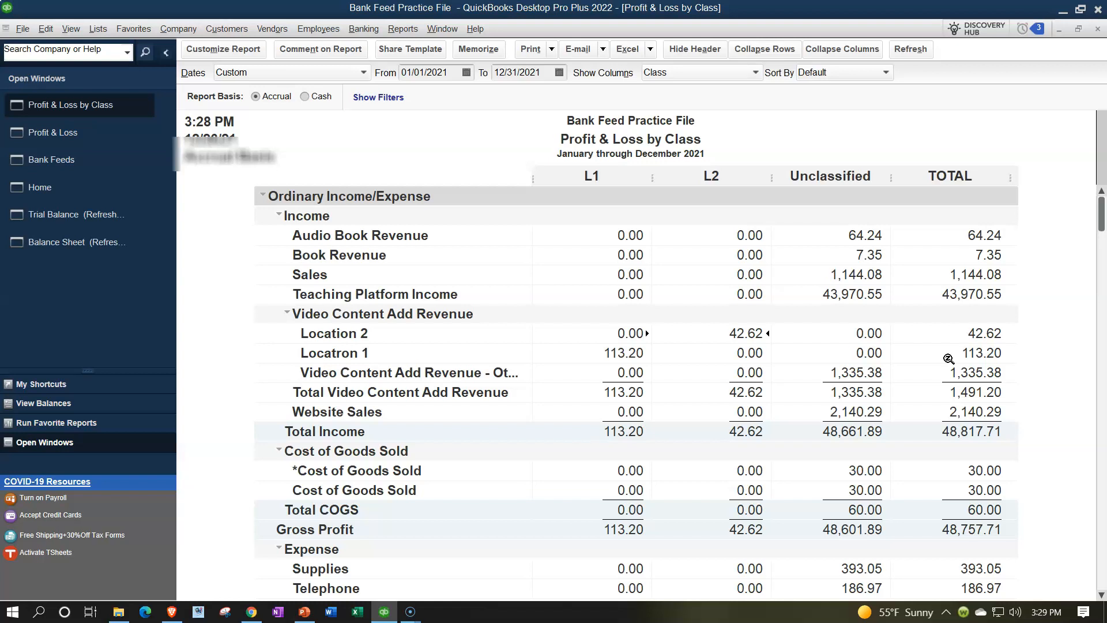
{"action": "scroll", "coordinate": [949, 359], "scroll_direction": "down", "scroll_amount": 5}
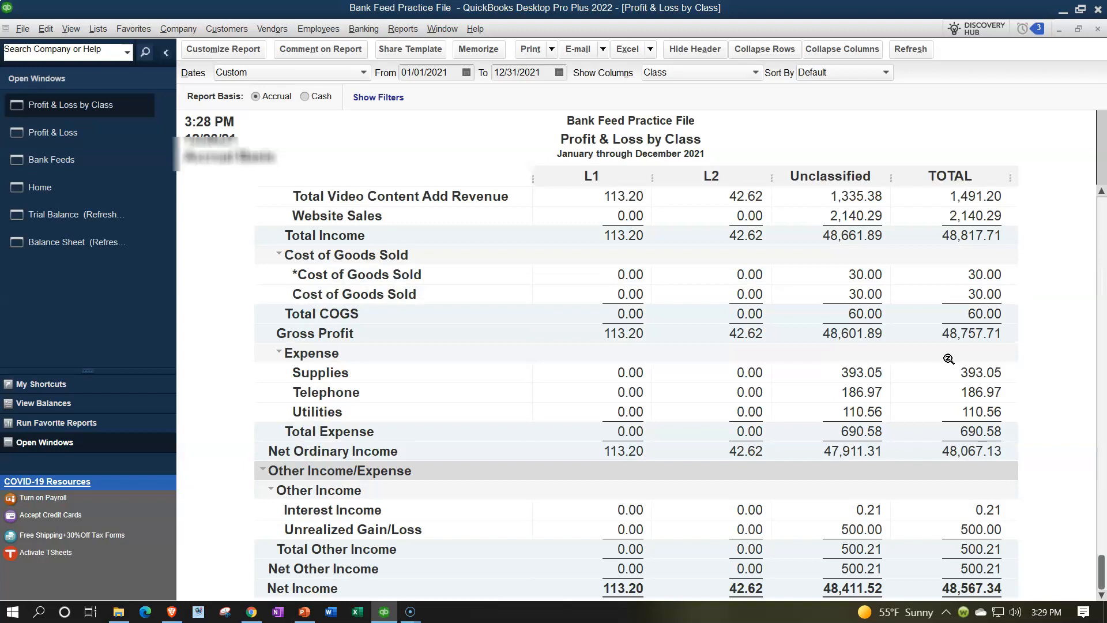
{"action": "scroll", "coordinate": [948, 359], "scroll_direction": "up", "scroll_amount": 5}
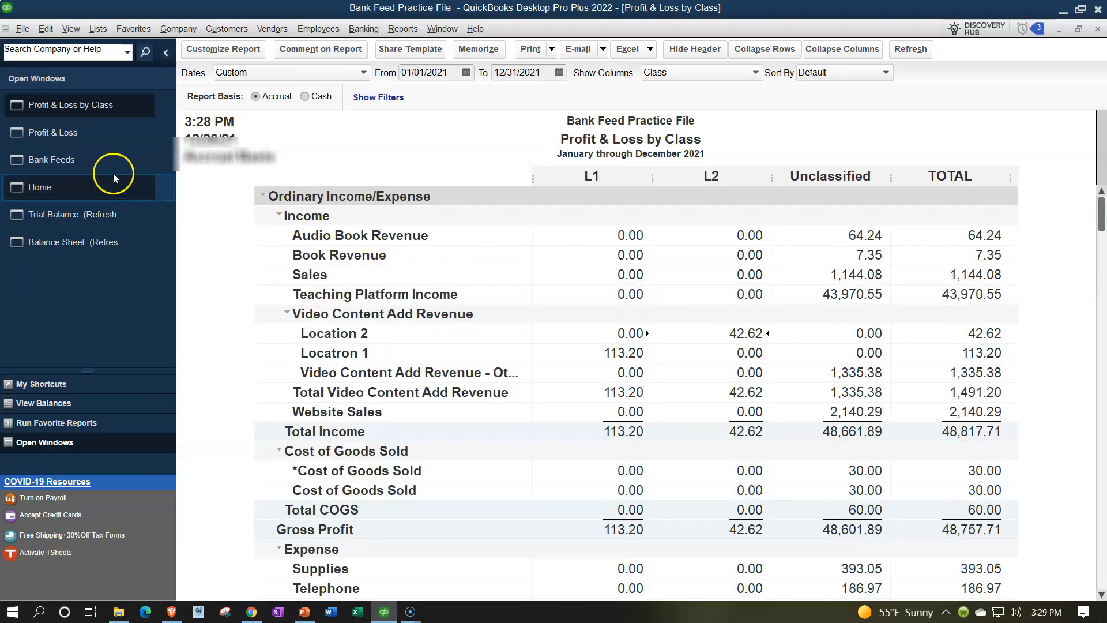
{"action": "left_click", "coordinate": [71, 165]}
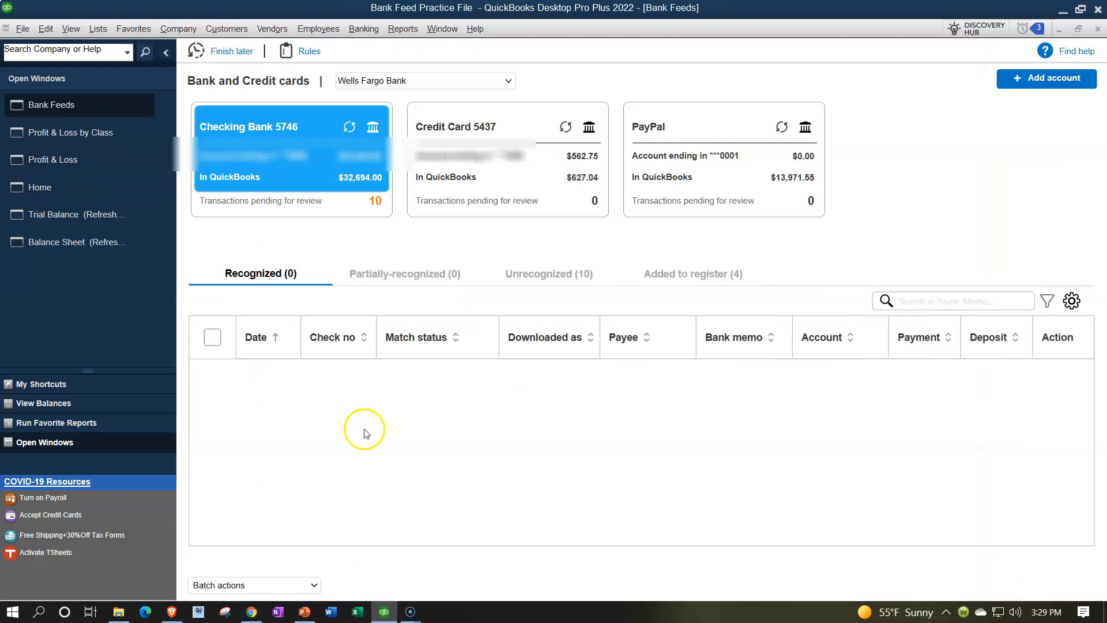